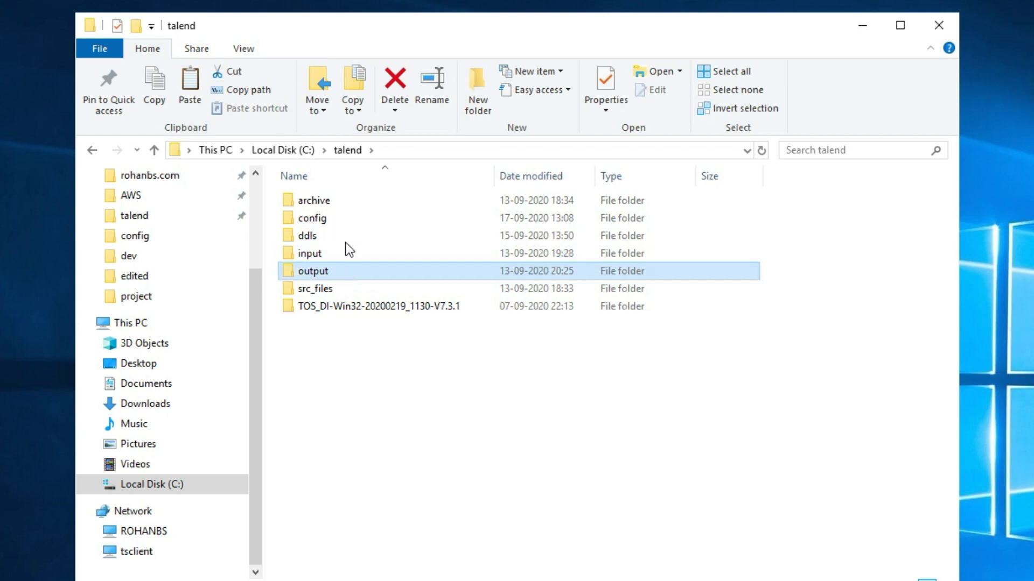
# Open the config folder in C:\talend and look through its environment subfolders, including the contents of dev.
pyautogui.click(343, 207)
pyautogui.click(341, 218)
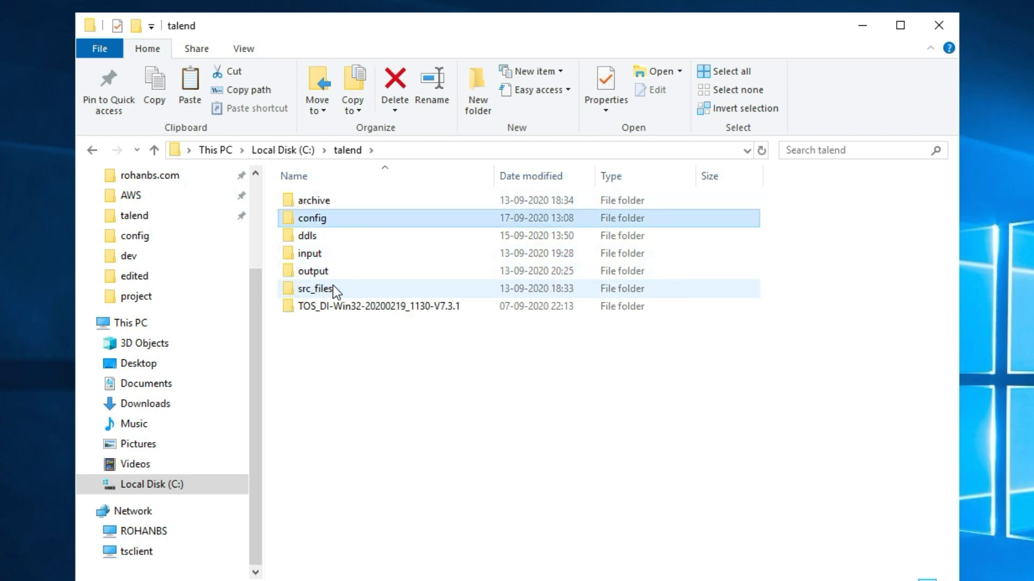
pyautogui.doubleClick(290, 222)
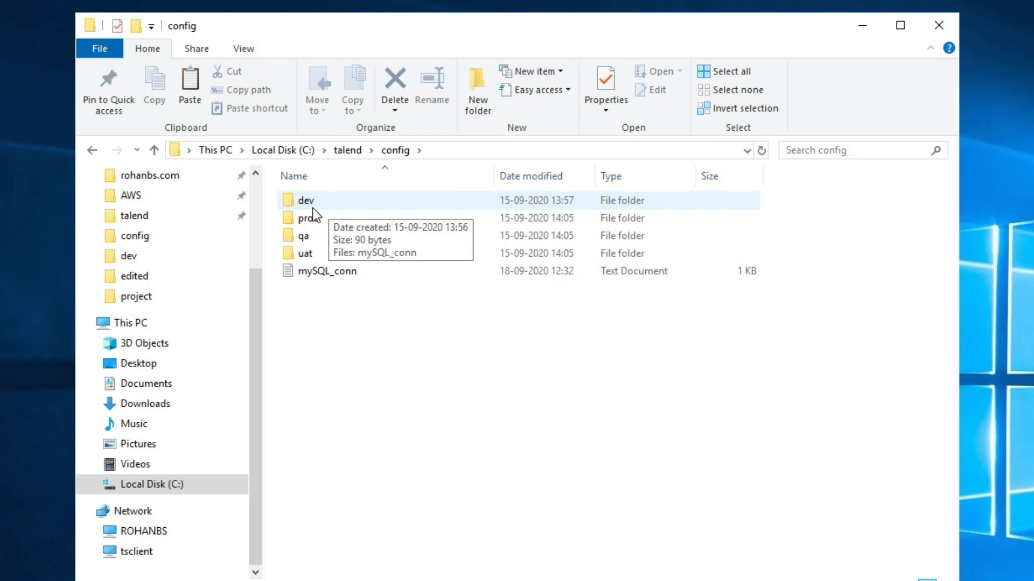
pyautogui.click(342, 202)
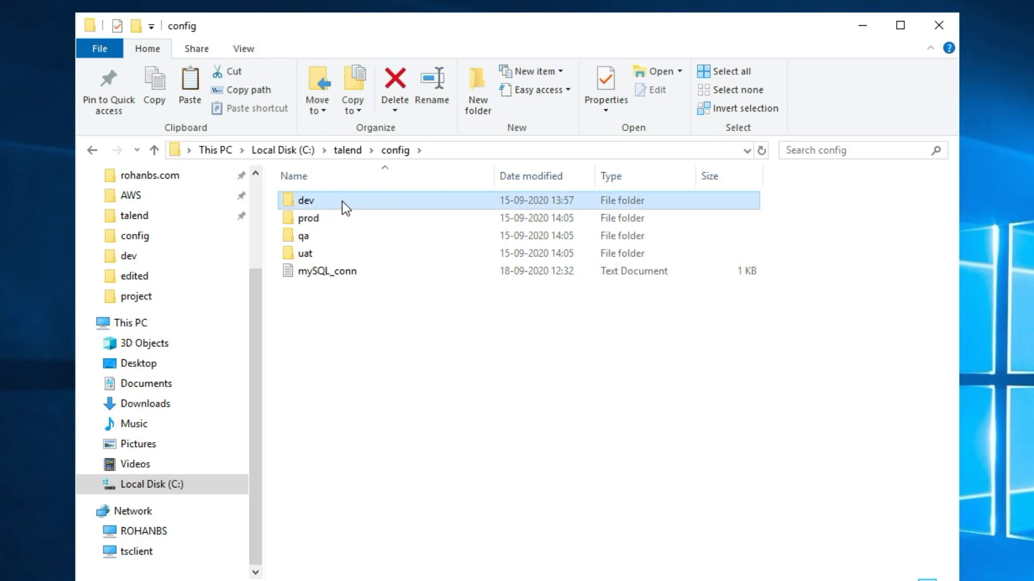
pyautogui.doubleClick(342, 201)
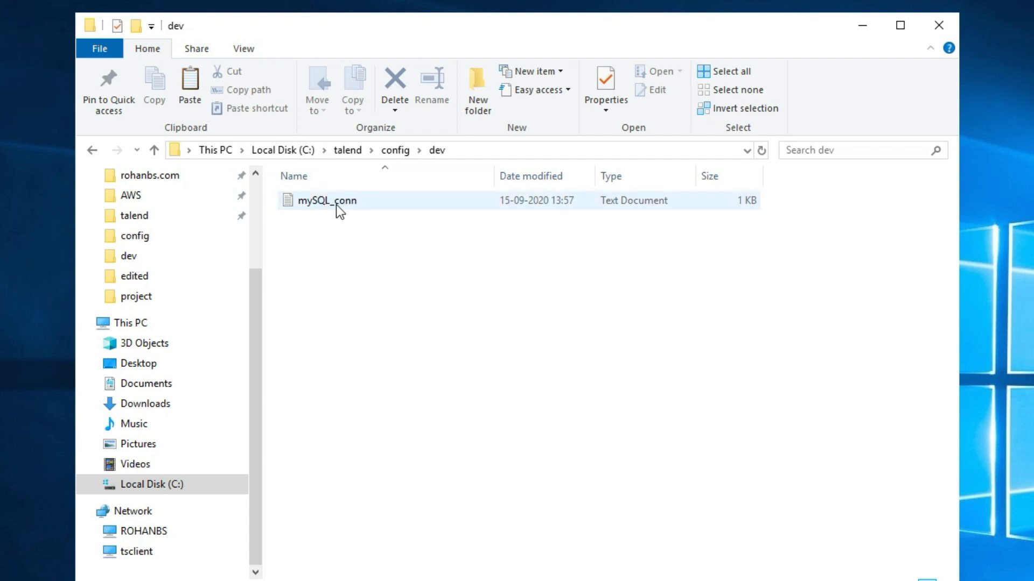
pyautogui.click(393, 150)
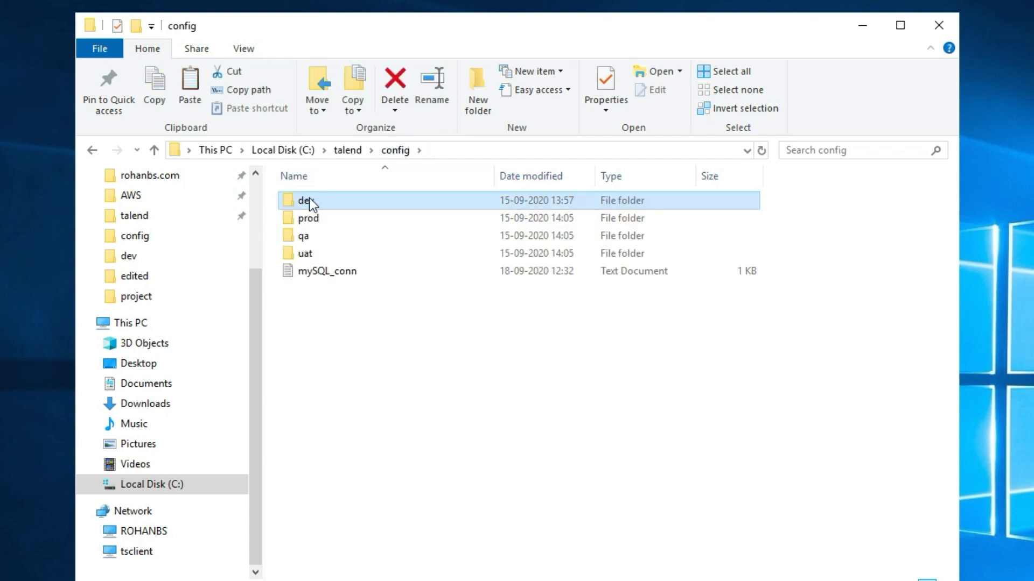
pyautogui.click(295, 220)
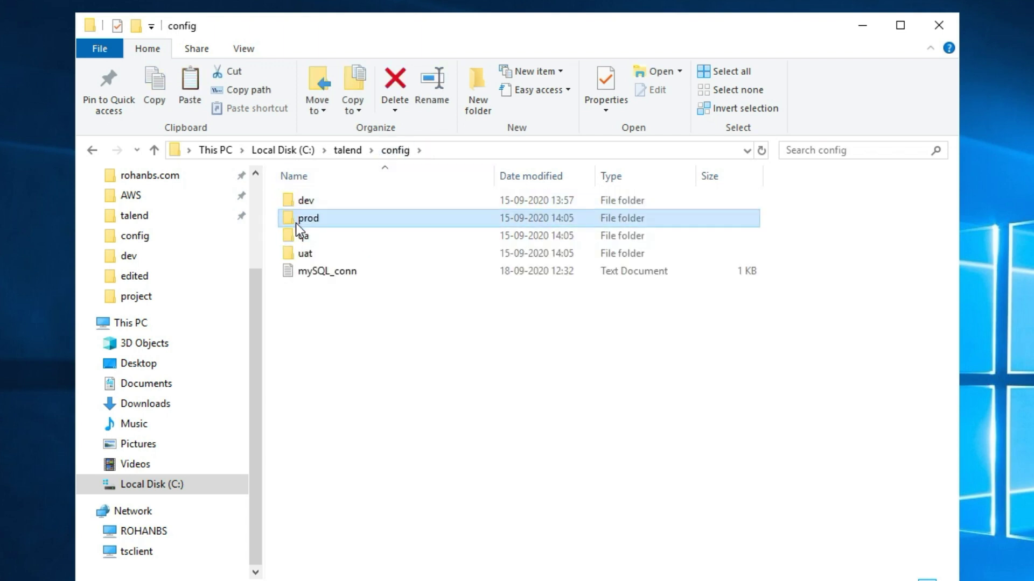
pyautogui.click(295, 254)
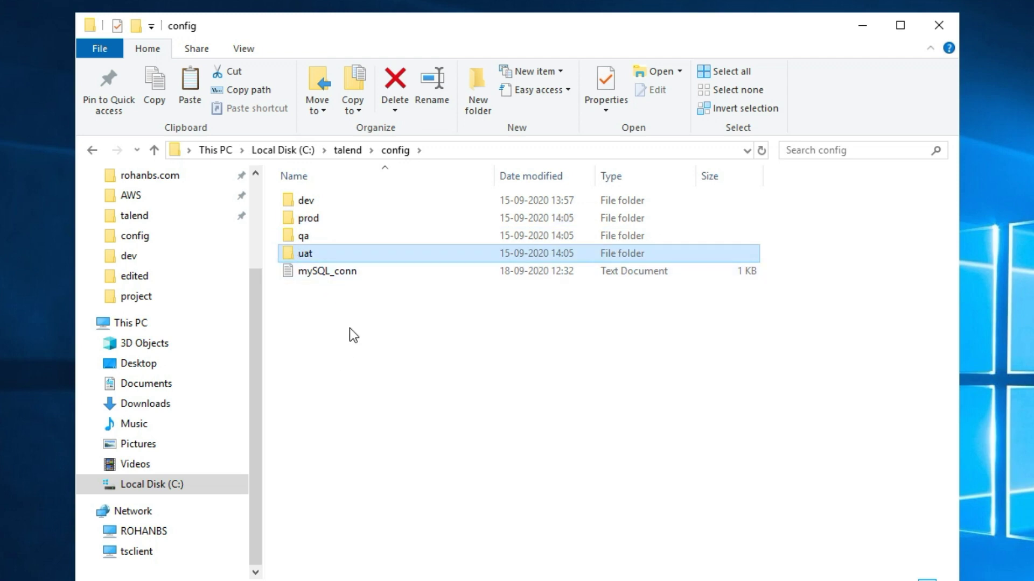
# Open the mySQL_conn text file in the config folder, review its key and value pairs, and close it.
pyautogui.click(305, 278)
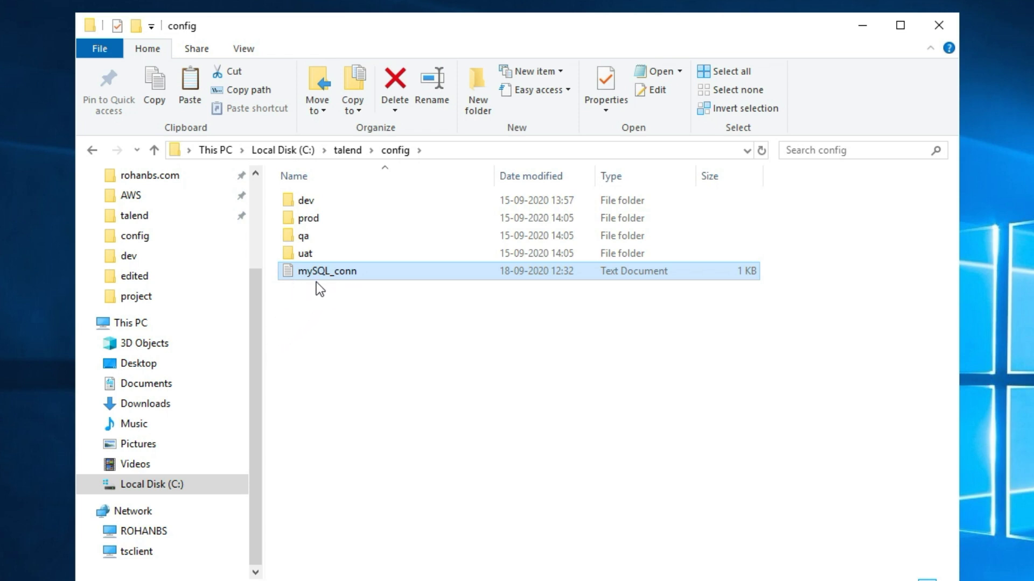
pyautogui.doubleClick(327, 275)
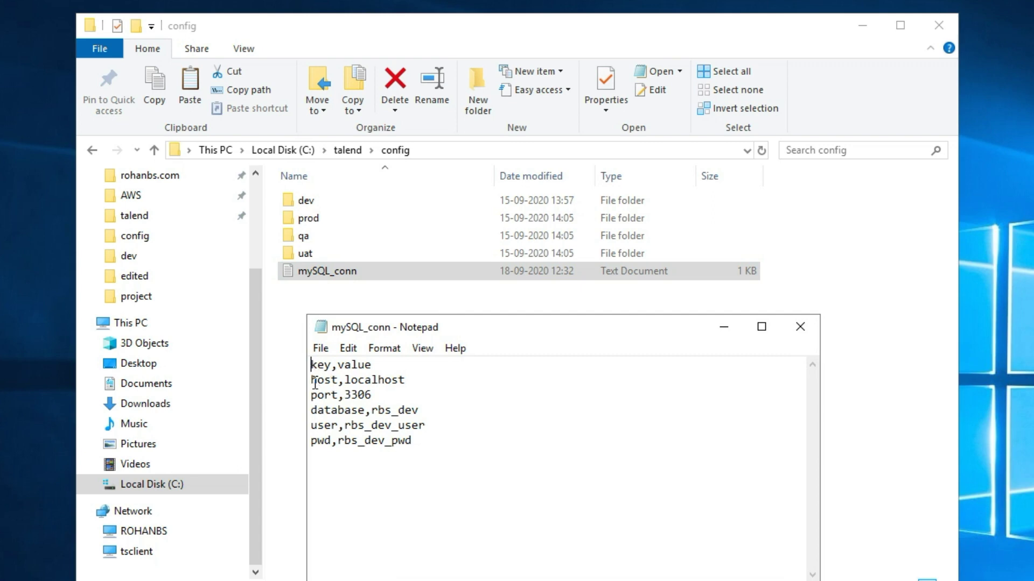
pyautogui.moveTo(310, 380); pyautogui.dragTo(341, 450)
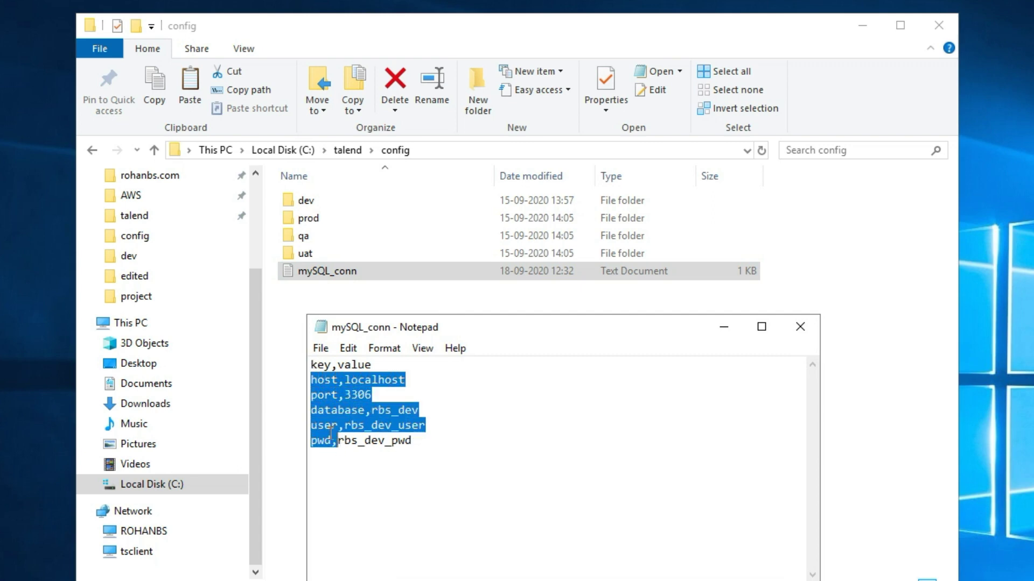
pyautogui.click(415, 444)
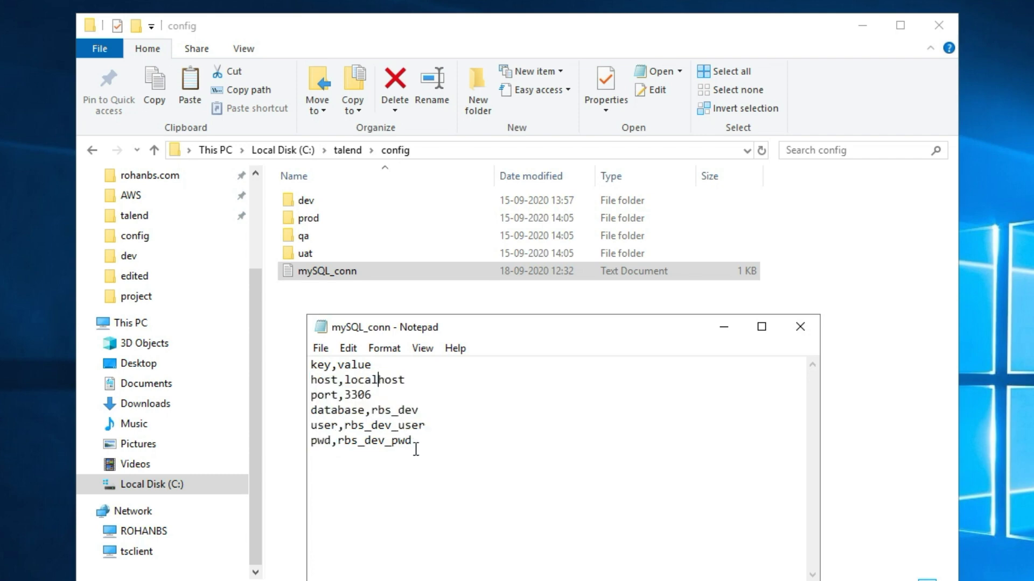
pyautogui.click(802, 329)
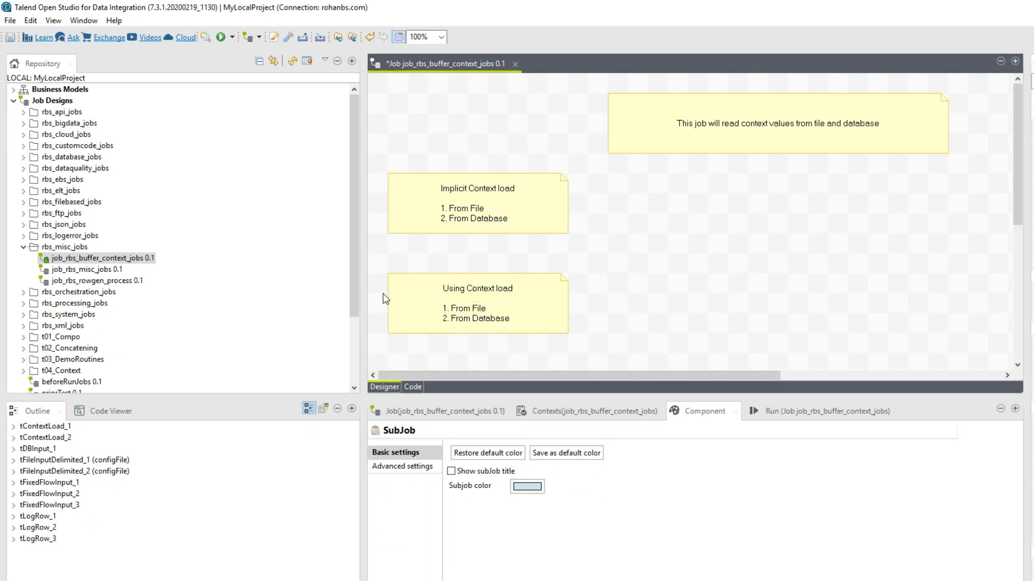
# Switch to Talend Open Studio and open the Implicit context load page of the project's job settings.
pyautogui.click(356, 294)
pyautogui.moveTo(357, 296); pyautogui.dragTo(357, 264)
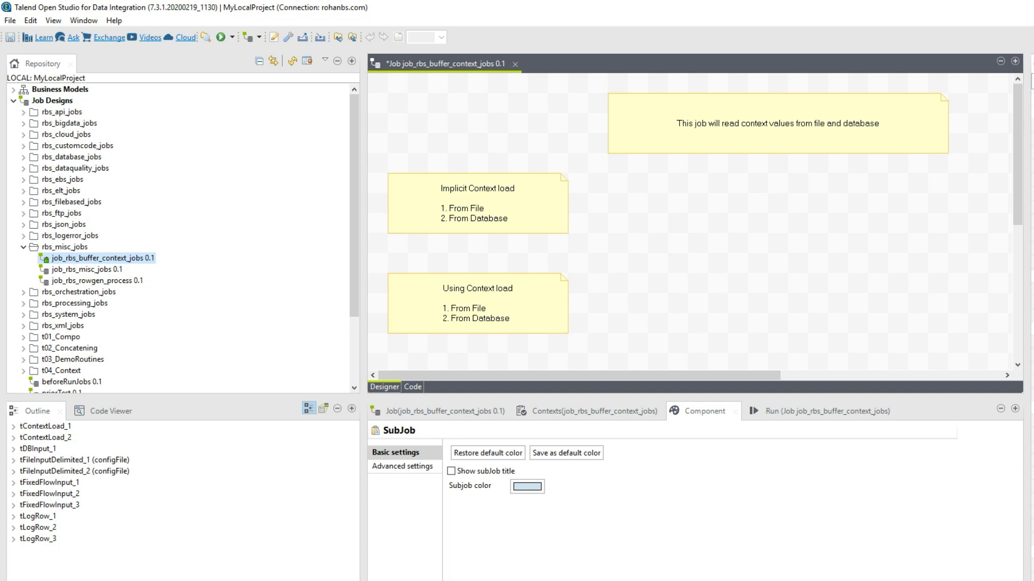
pyautogui.moveTo(260, 580)
pyautogui.click(10, 20)
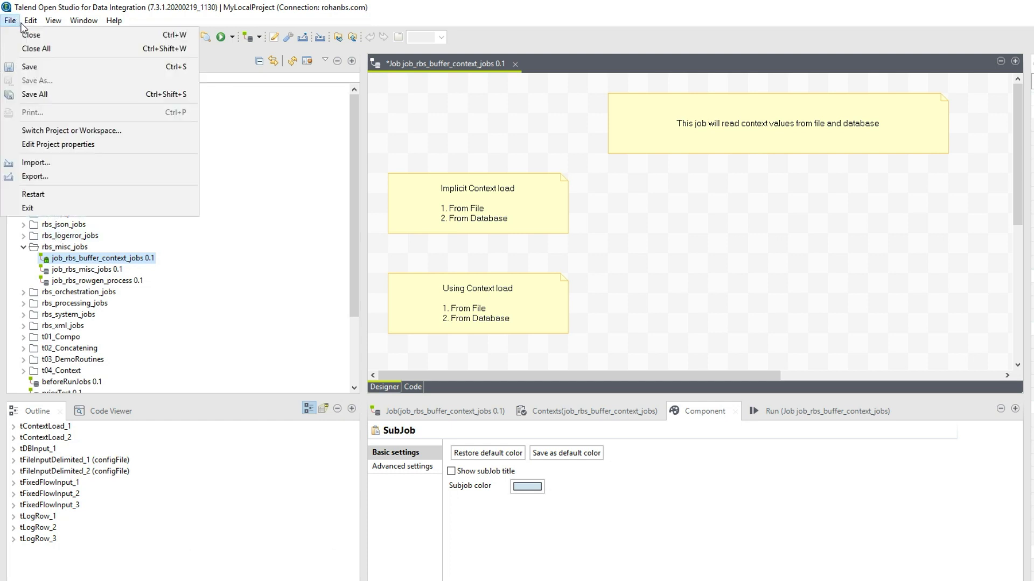
pyautogui.moveTo(22, 25)
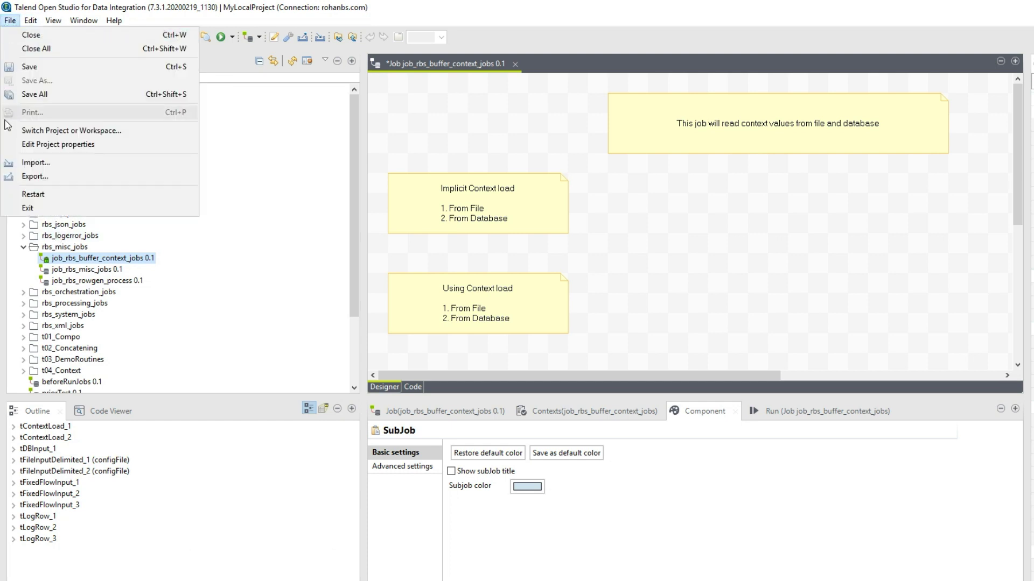
pyautogui.click(64, 148)
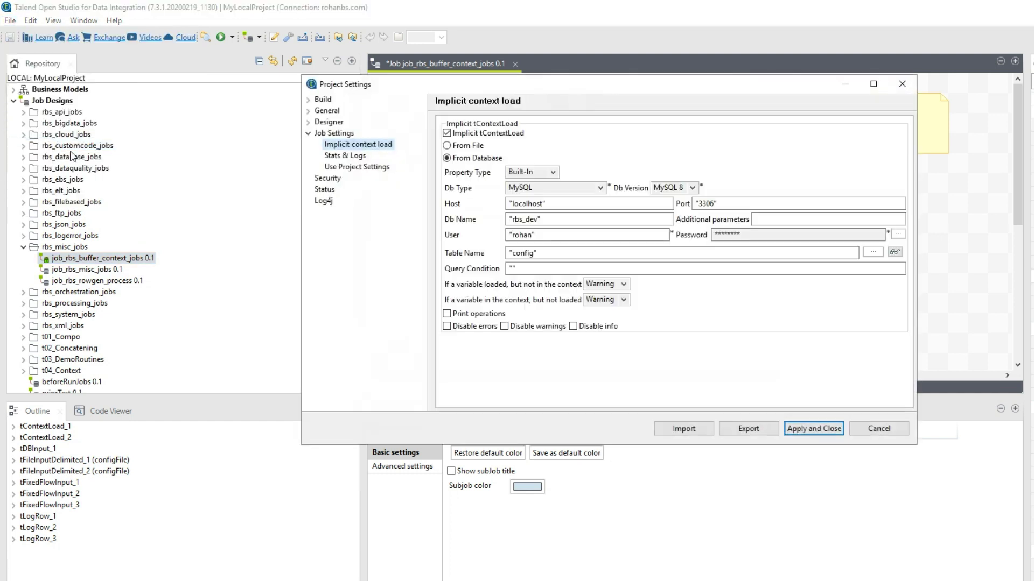
pyautogui.click(328, 135)
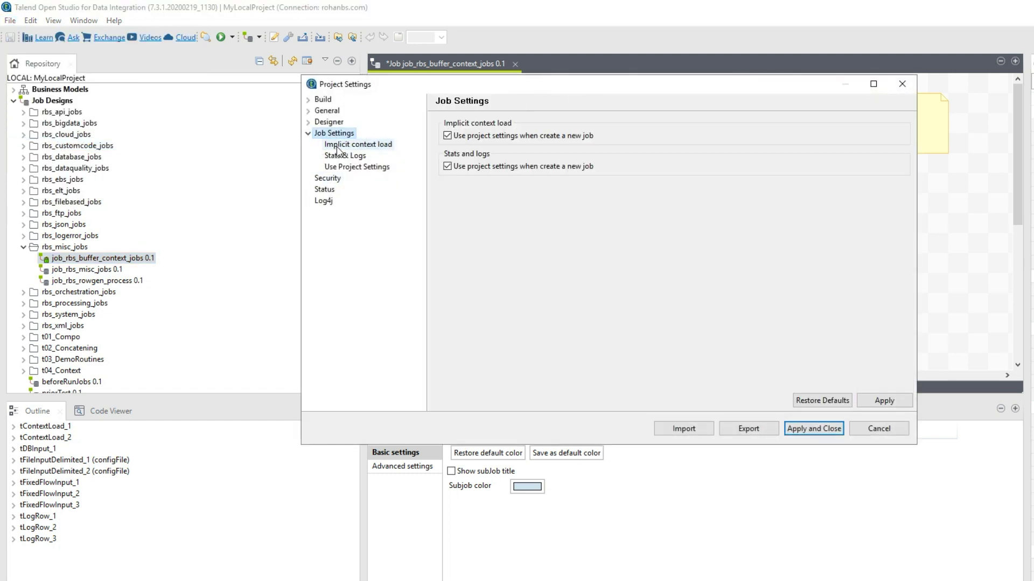
pyautogui.click(338, 145)
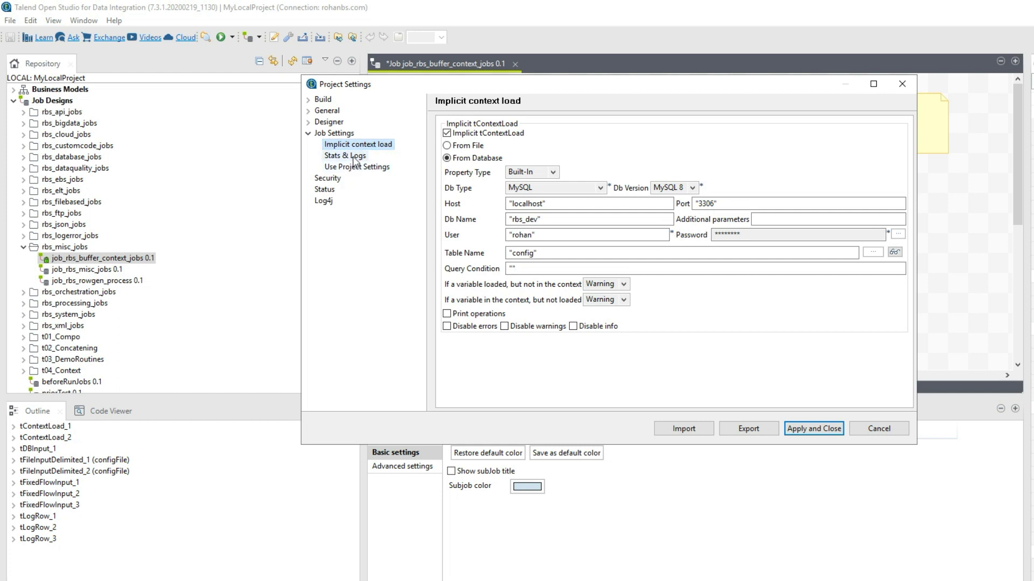
# Set the project's Implicit tContextLoad to load from file, choosing mySQL_conn in C:/talend/config as the source.
pyautogui.click(445, 134)
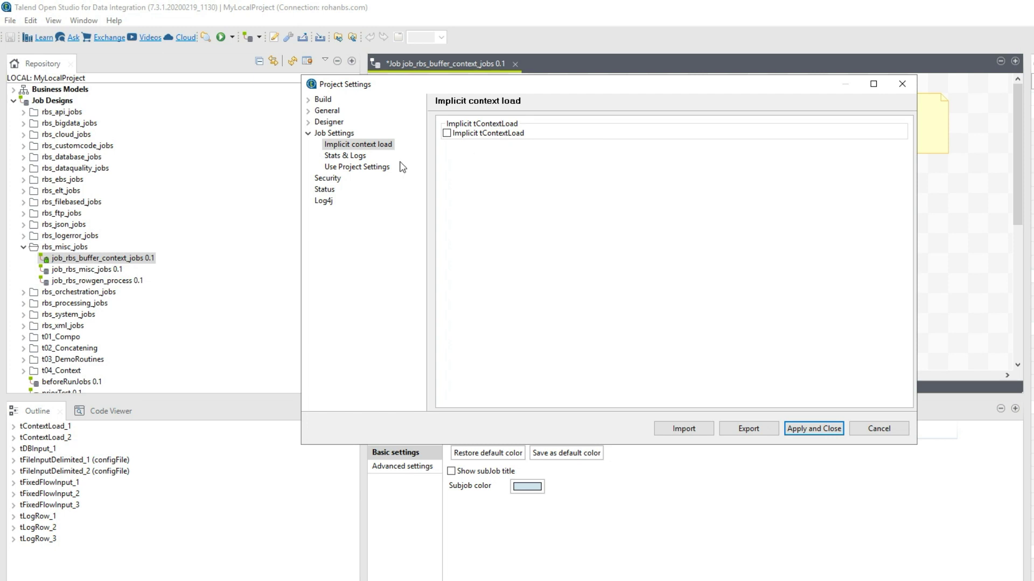
pyautogui.click(446, 134)
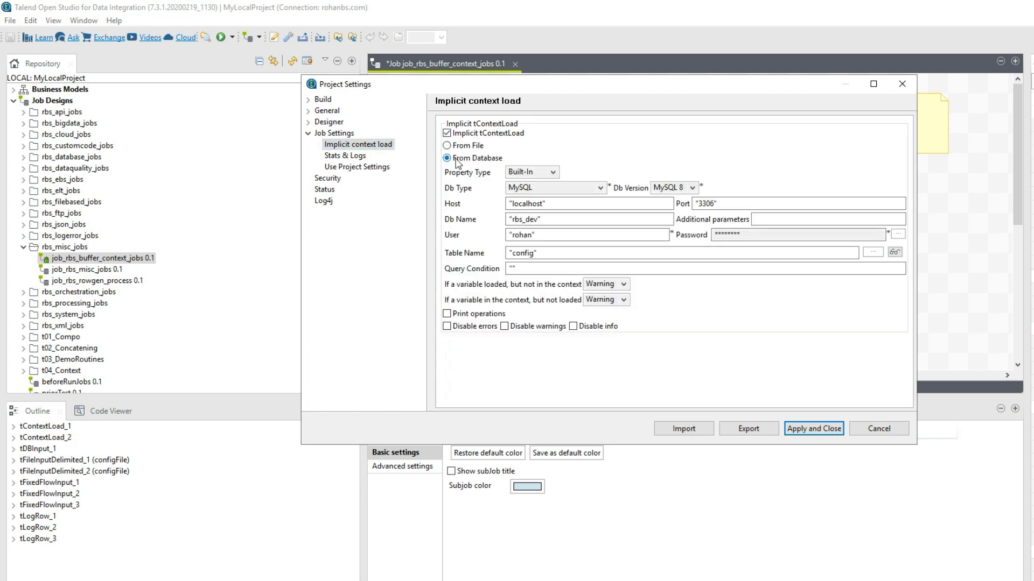
pyautogui.click(447, 146)
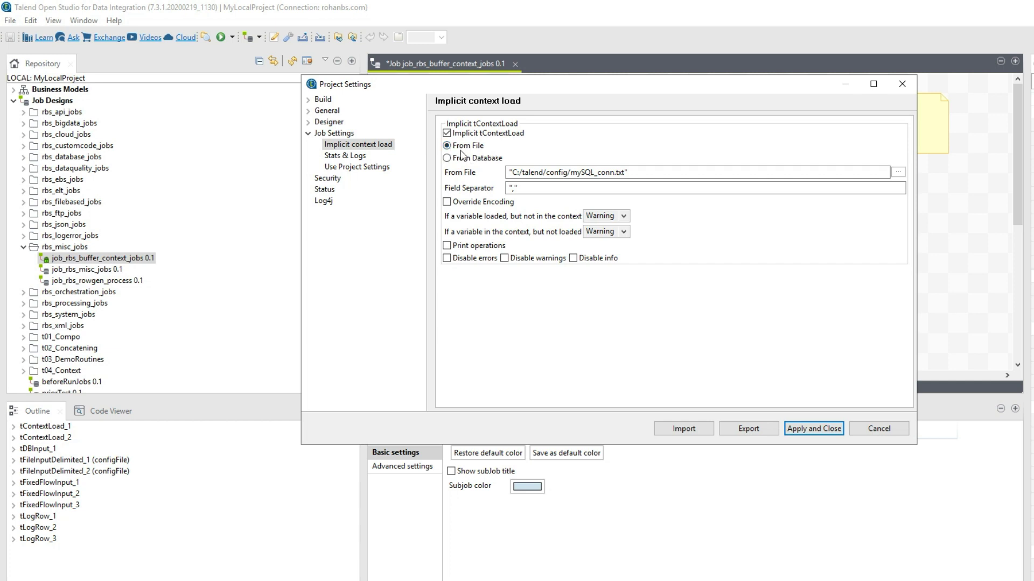
pyautogui.moveTo(628, 172); pyautogui.dragTo(505, 168)
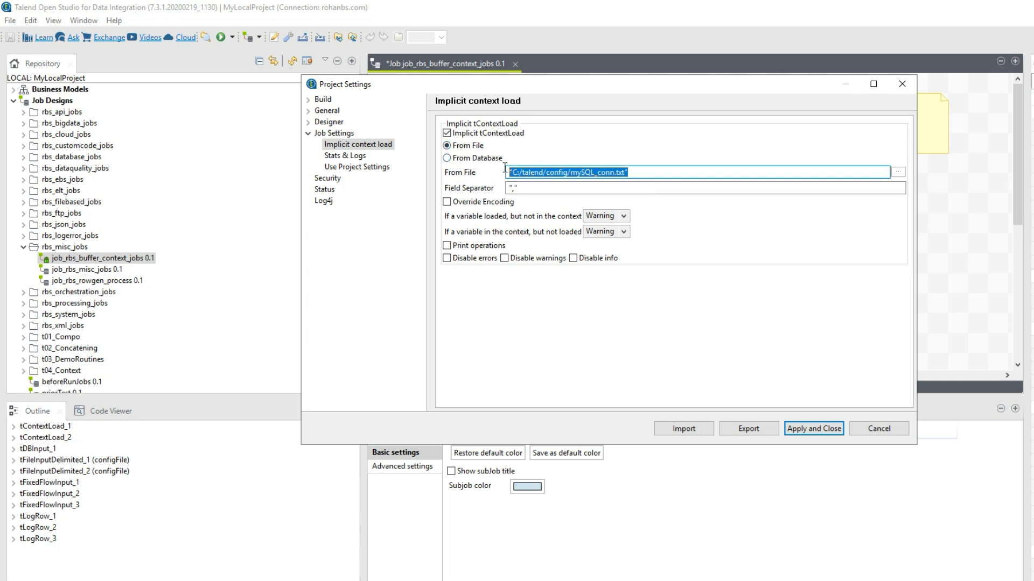
pyautogui.click(898, 173)
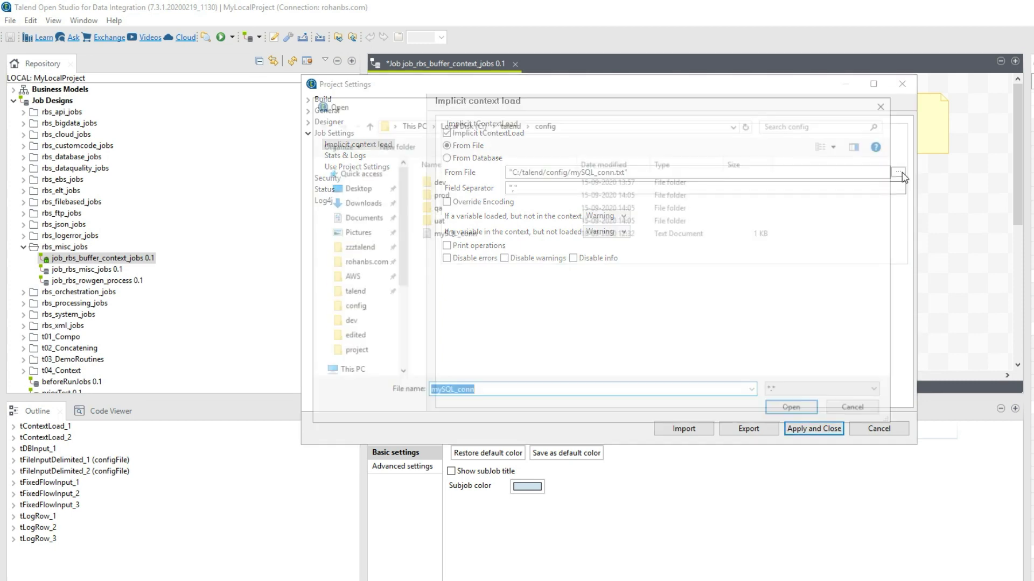
pyautogui.click(462, 236)
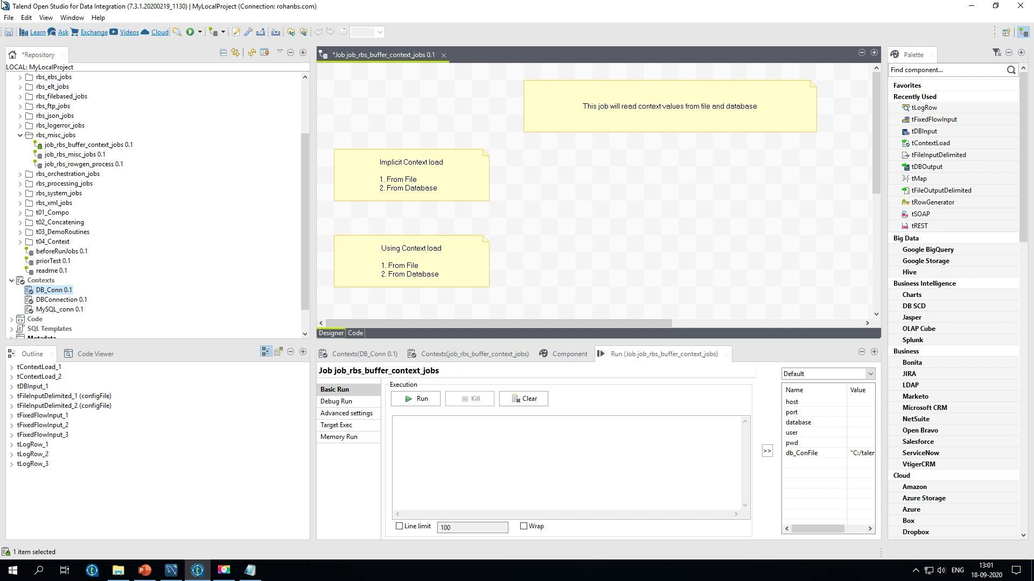
# Open the DB_Conn context group for editing and advance to its variables and values.
pyautogui.click(7, 17)
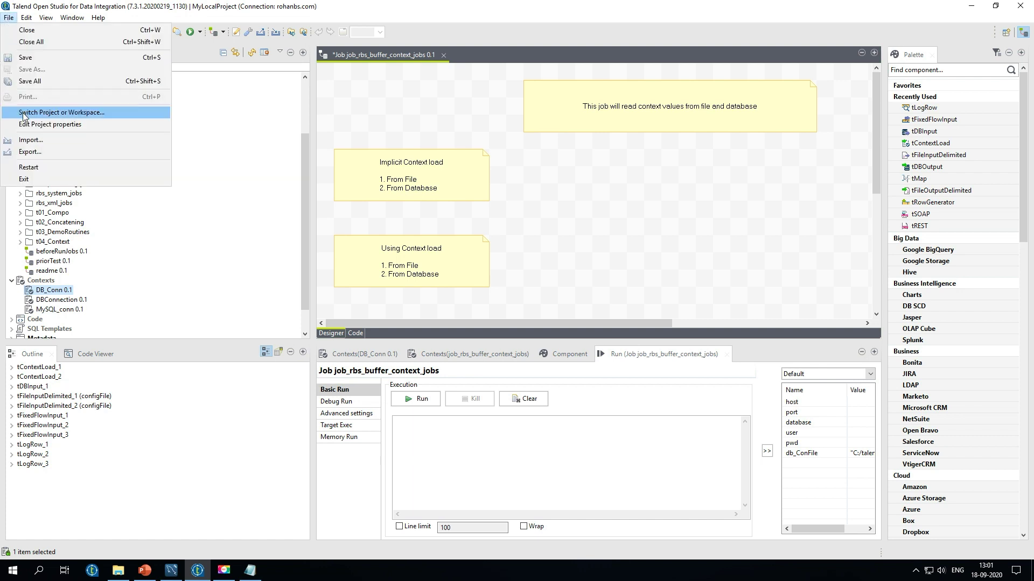
pyautogui.click(31, 296)
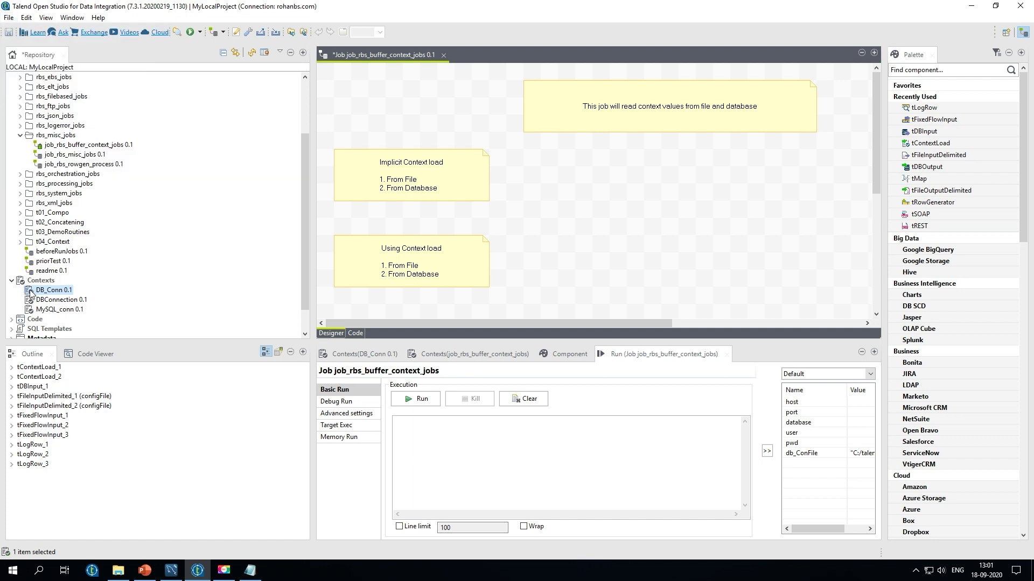
pyautogui.rightClick(31, 292)
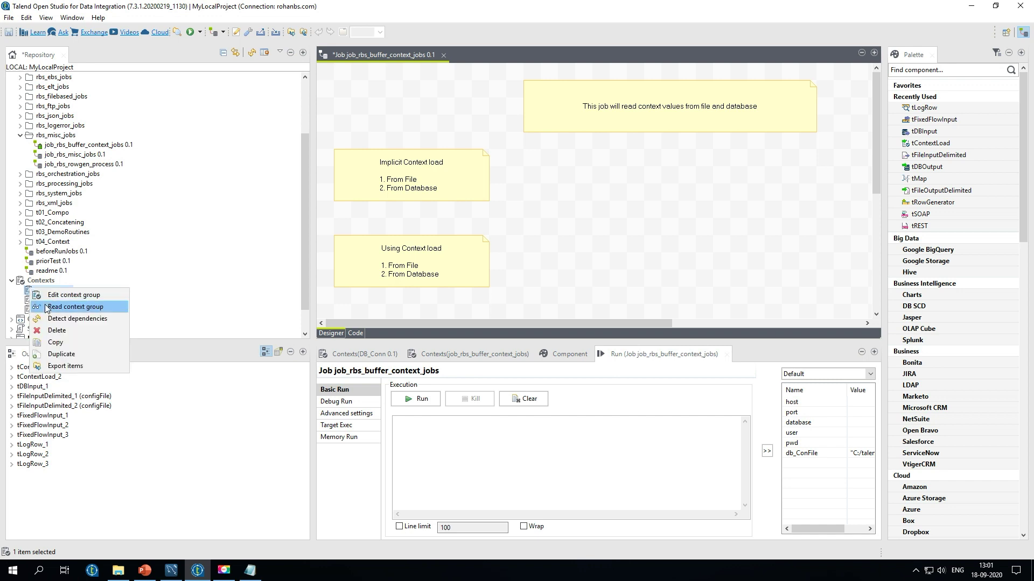
pyautogui.click(59, 297)
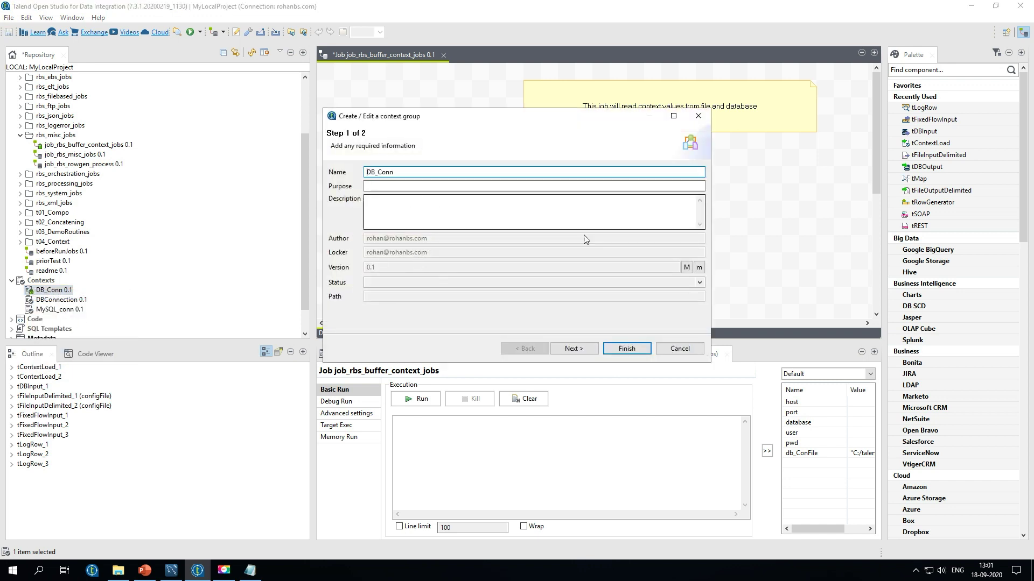
pyautogui.click(580, 351)
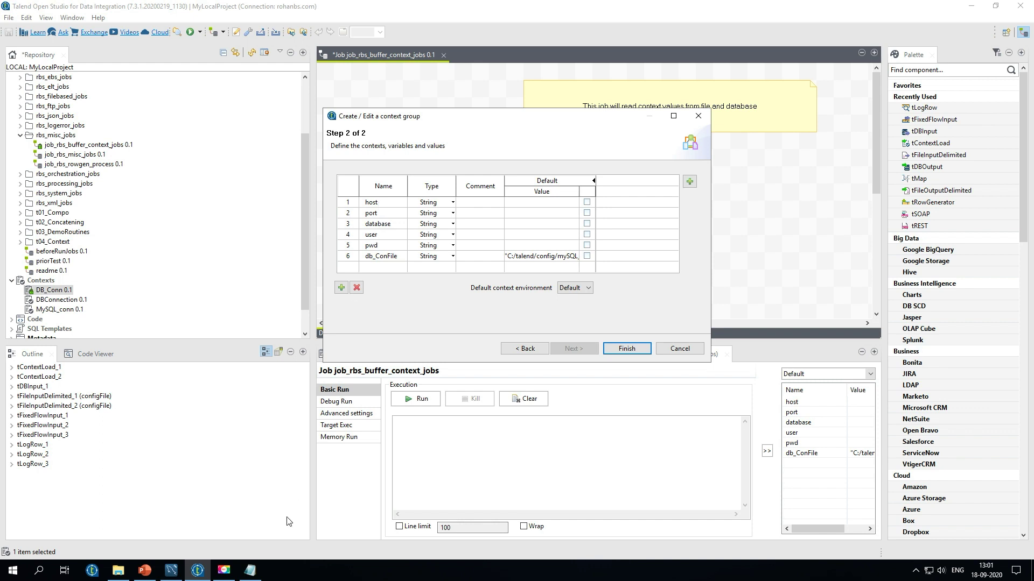
# Compare the keys in the mySQL_conn text file with the DB_Conn context variables, and finish the context group wizard.
pyautogui.click(249, 570)
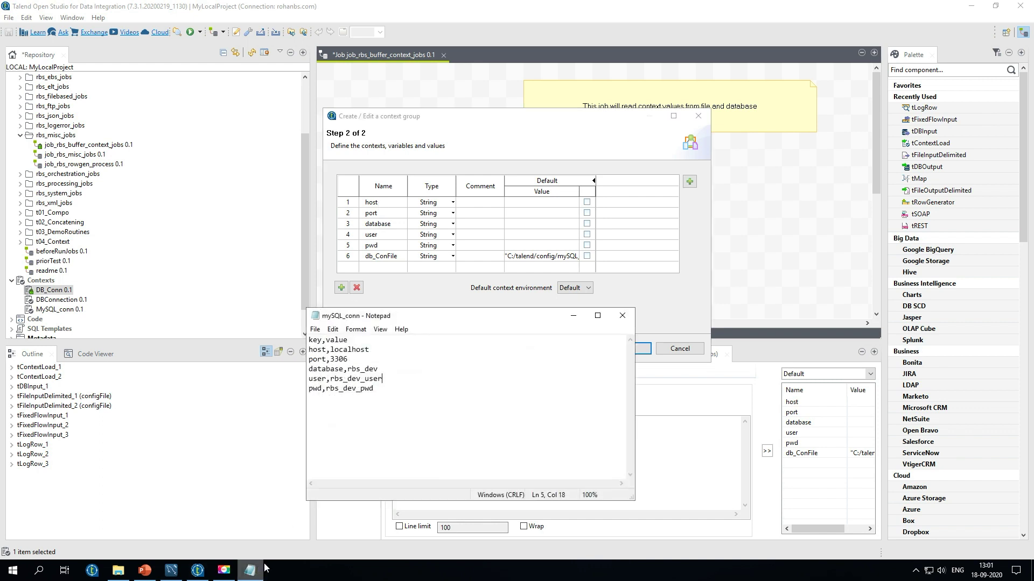
pyautogui.tripleClick(314, 351)
pyautogui.click(317, 359)
pyautogui.click(436, 124)
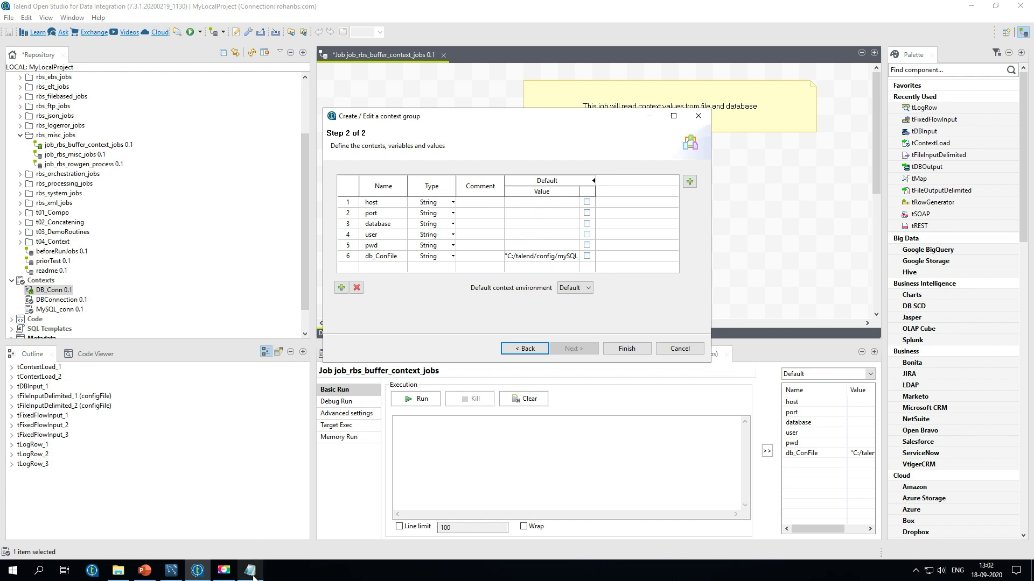
pyautogui.moveTo(251, 569)
pyautogui.click(626, 349)
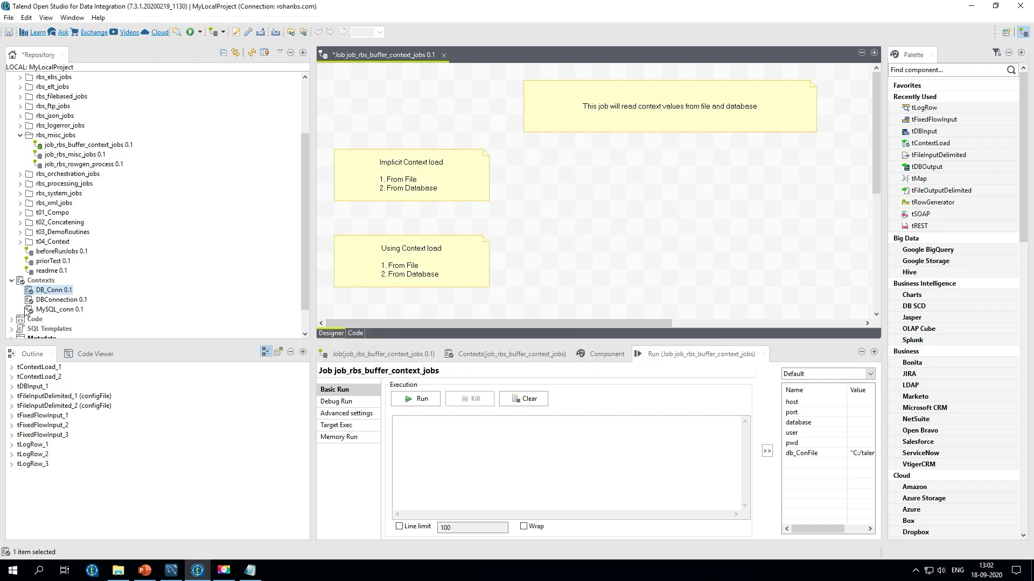
pyautogui.click(253, 571)
pyautogui.click(252, 571)
pyautogui.click(8, 17)
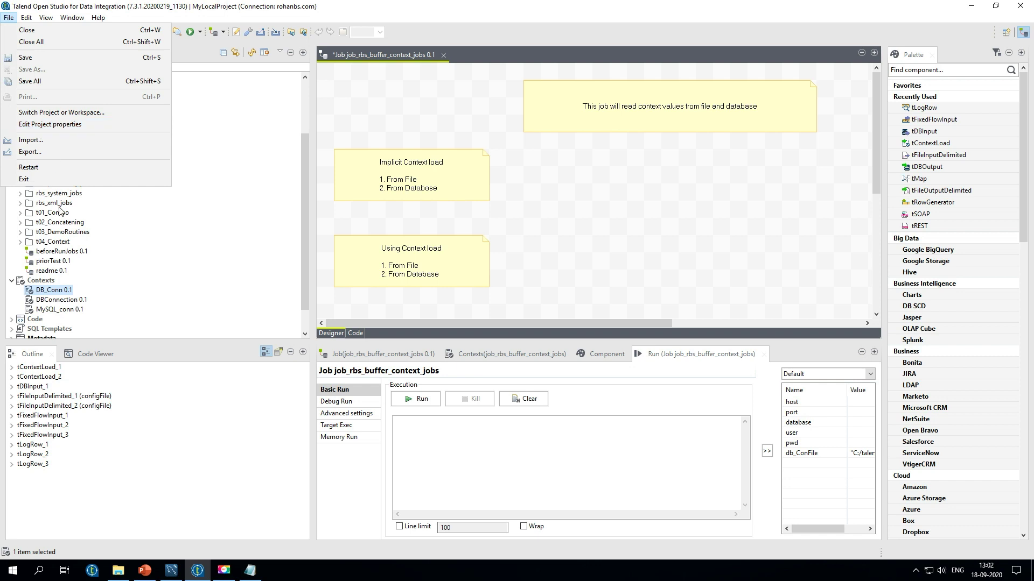
# Display the contexts of job_rbs_buffer_context_jobs to examine the variables imported from the DB_Conn group.
pyautogui.click(56, 292)
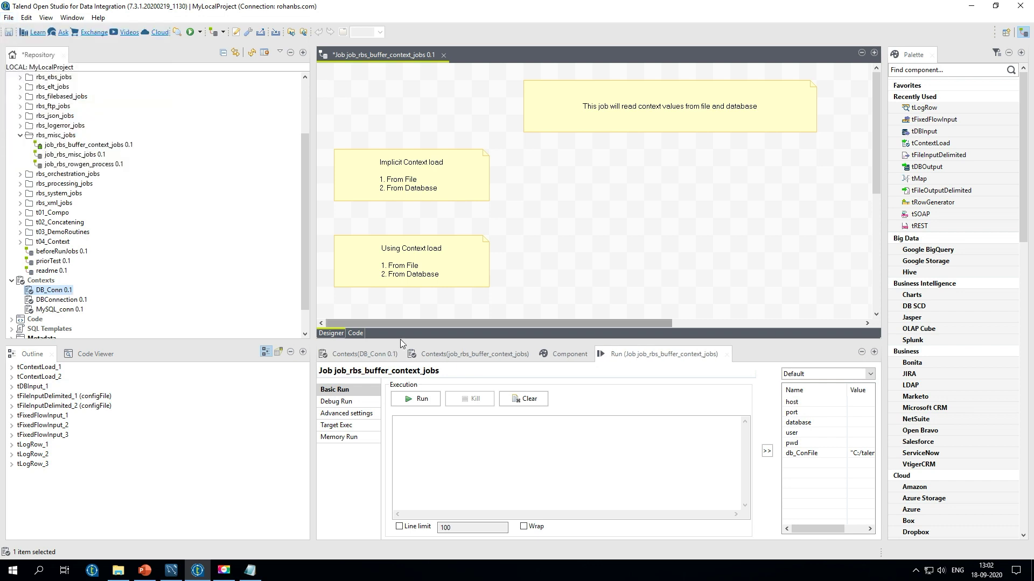
pyautogui.click(458, 355)
pyautogui.click(368, 404)
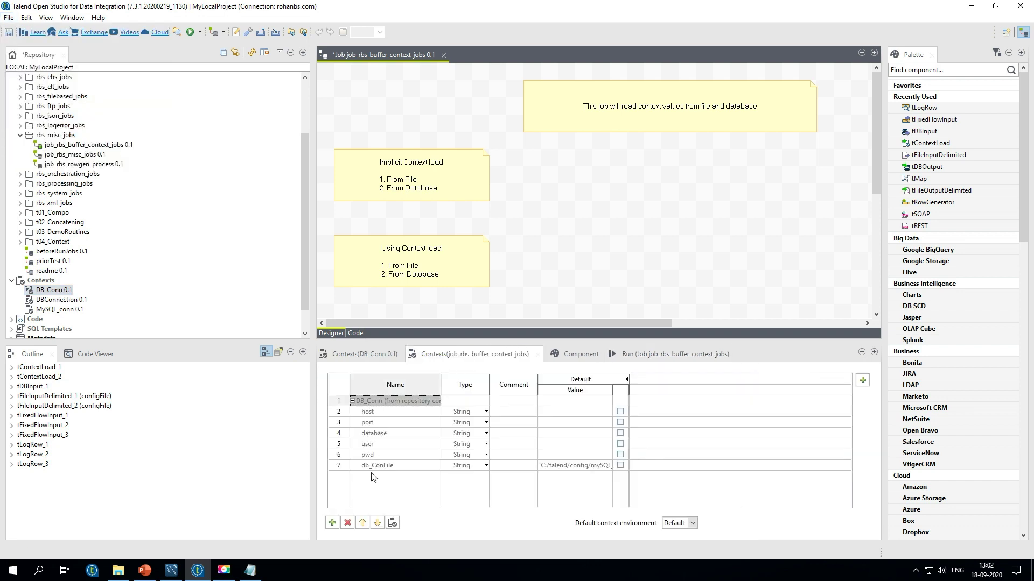
# Remove the DB_Conn group from the job's contexts and add it again from the repository contexts.
pyautogui.click(348, 523)
pyautogui.click(40, 291)
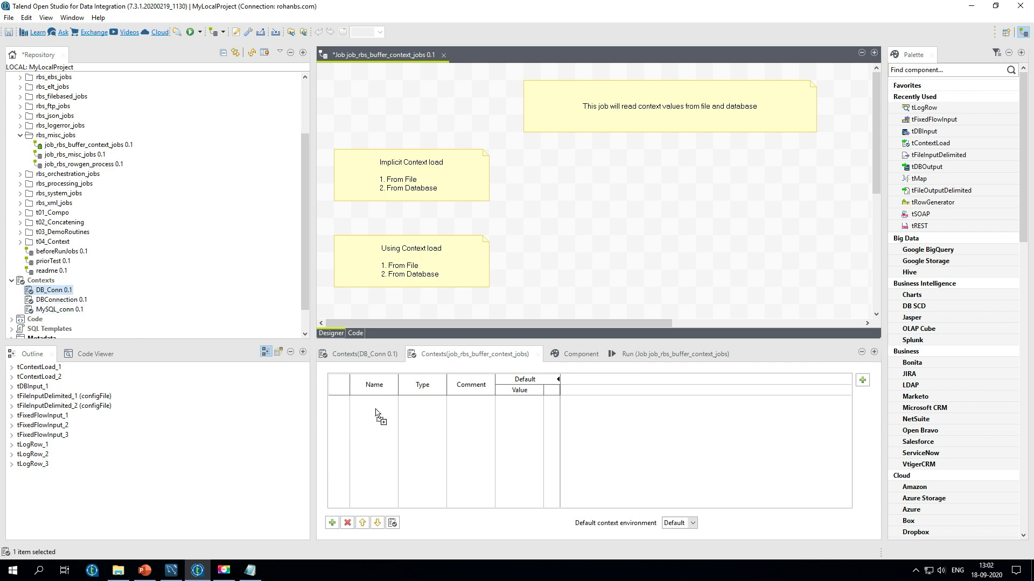
pyautogui.moveTo(375, 415); pyautogui.dragTo(377, 418)
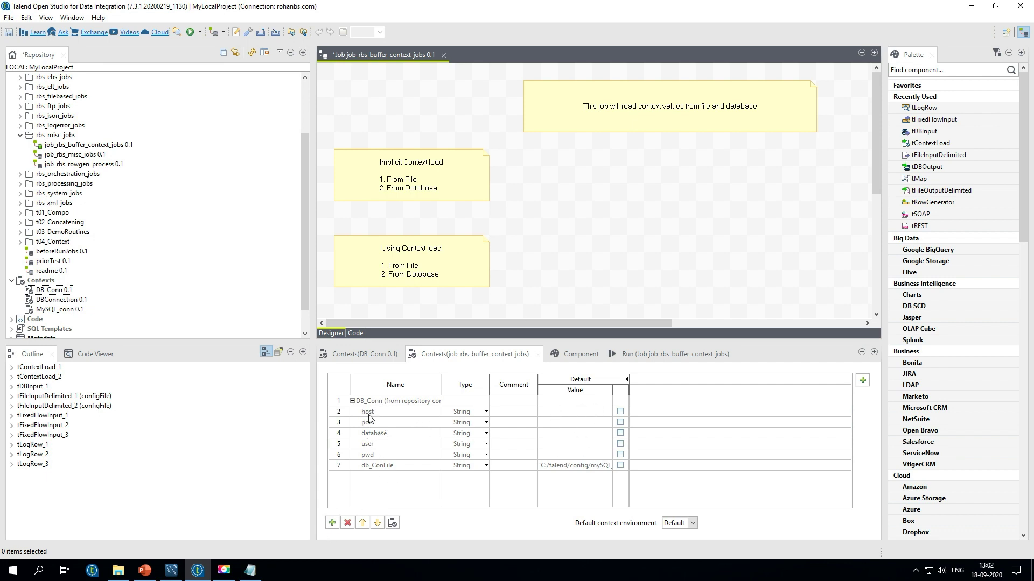
pyautogui.moveTo(252, 573)
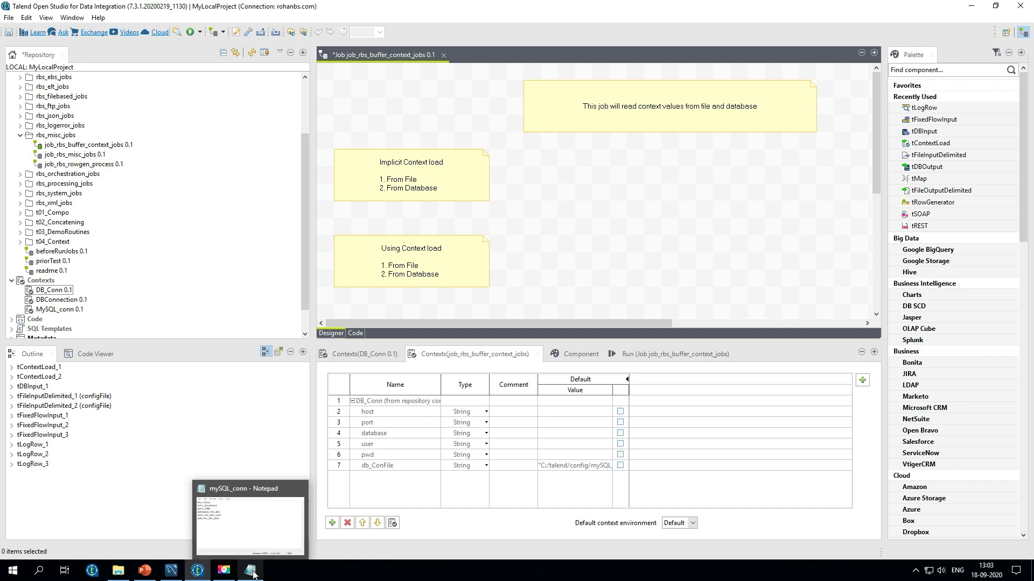
# Add a tFixedFlowInput component to the job canvas beside the Implicit Context load note.
pyautogui.click(560, 179)
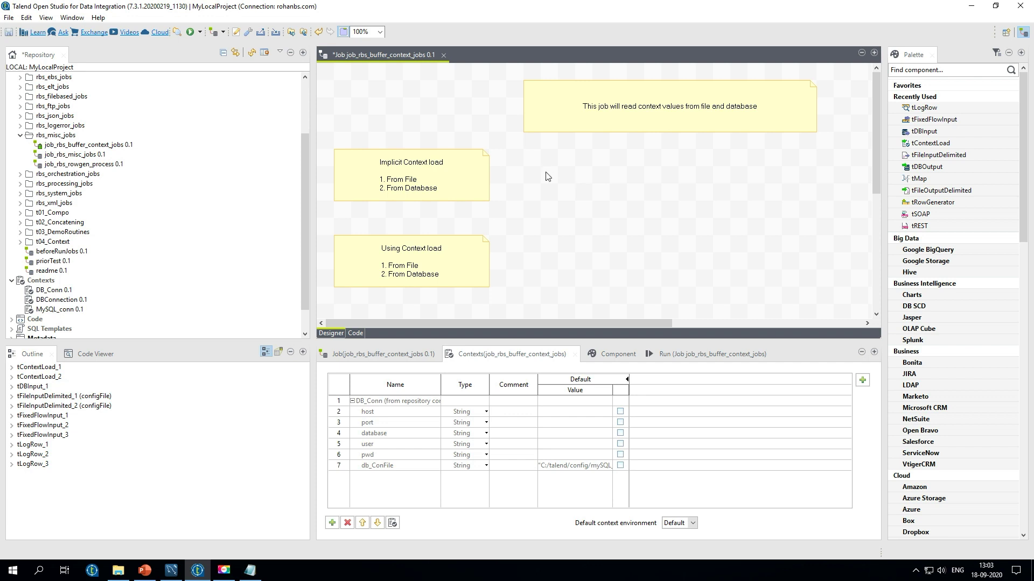
pyautogui.write('tf')
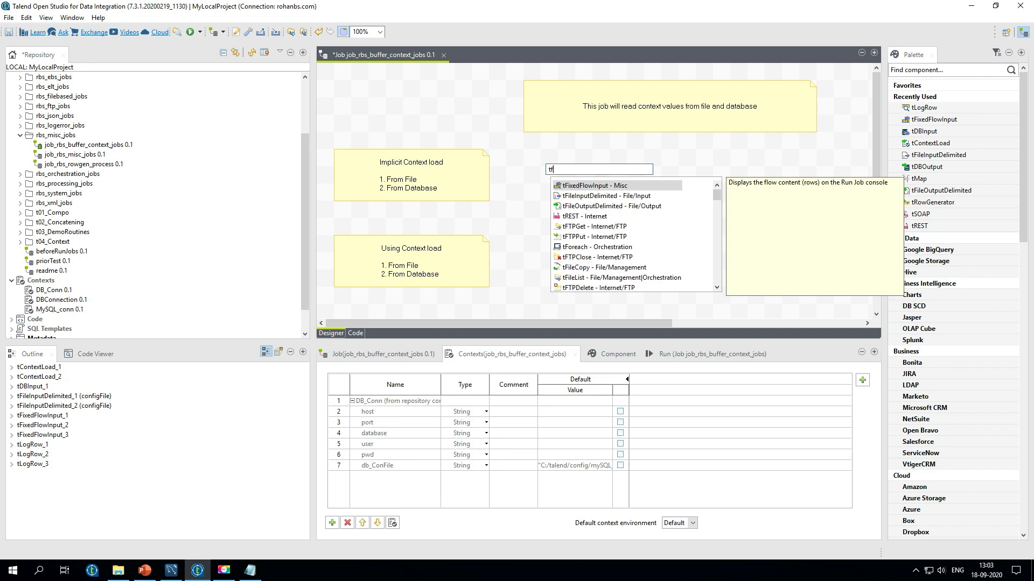
pyautogui.doubleClick(563, 188)
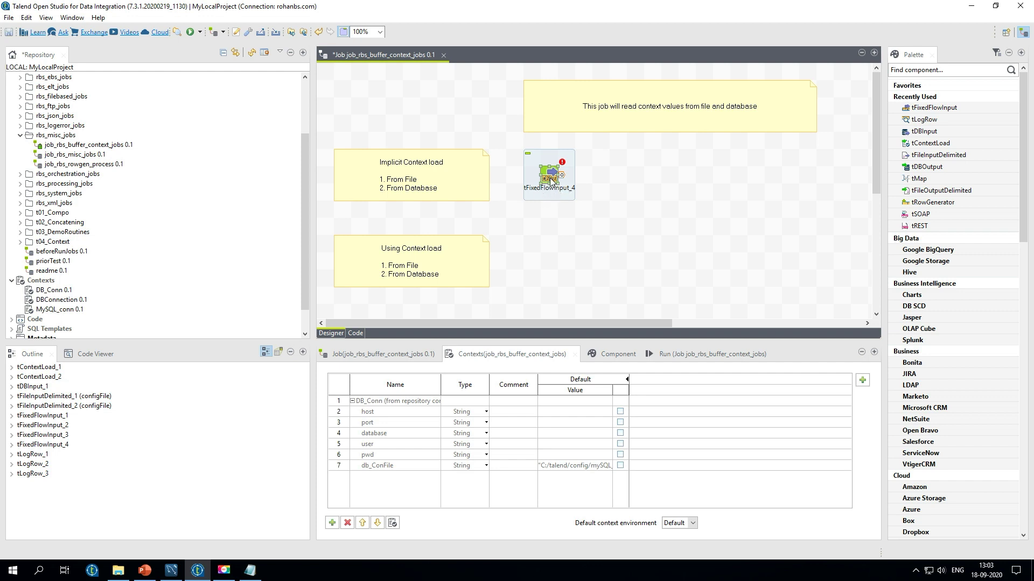
# Open the schema of the new tFixedFlowInput component and add five columns to it.
pyautogui.doubleClick(551, 177)
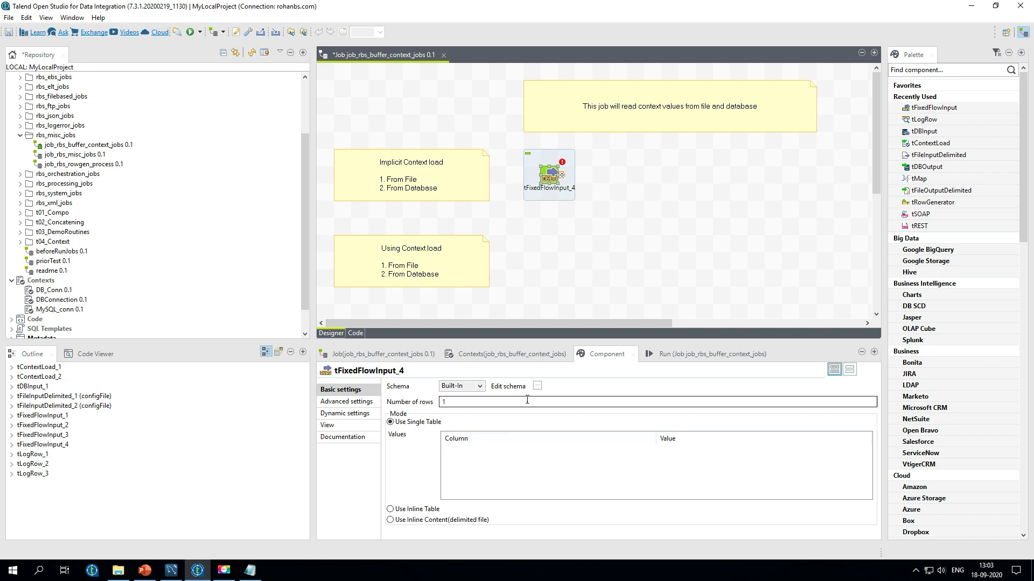
pyautogui.click(537, 386)
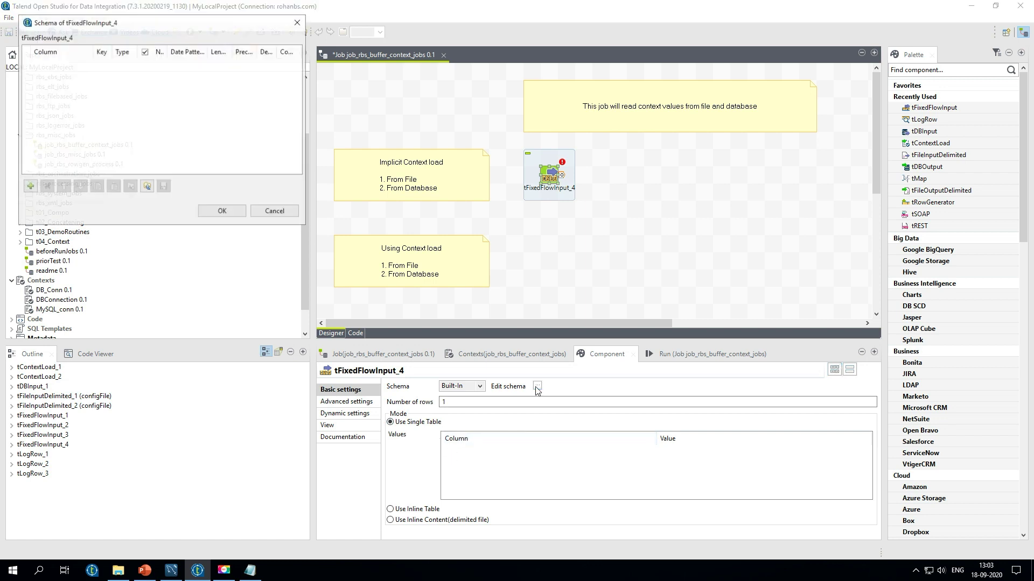
pyautogui.click(30, 187)
pyautogui.click(31, 186)
pyautogui.click(31, 187)
pyautogui.click(30, 187)
pyautogui.click(30, 186)
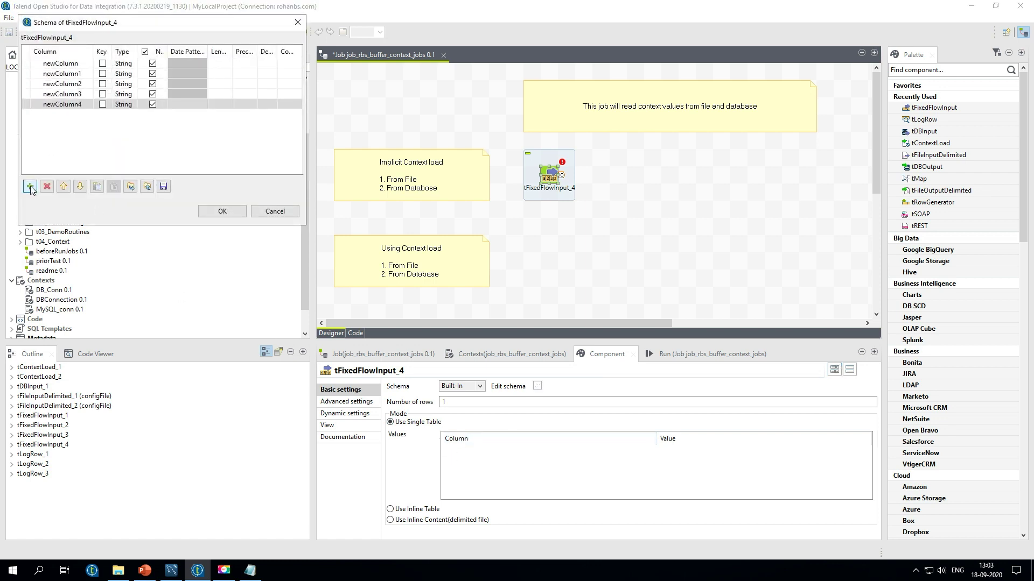
# Name the first three schema columns host, port and database.
pyautogui.click(87, 63)
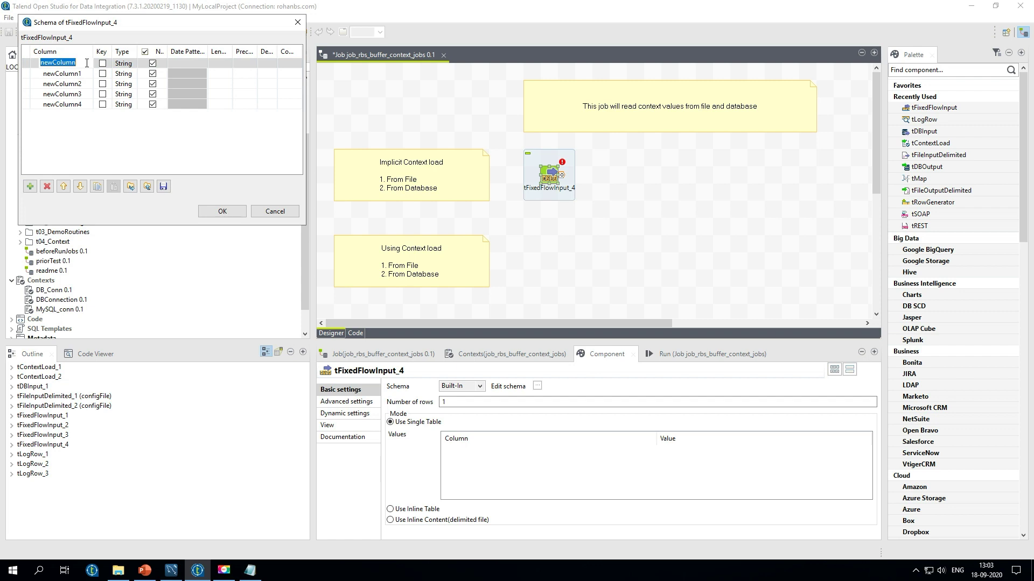
pyautogui.write('host')
pyautogui.press('Return')
pyautogui.click(82, 74)
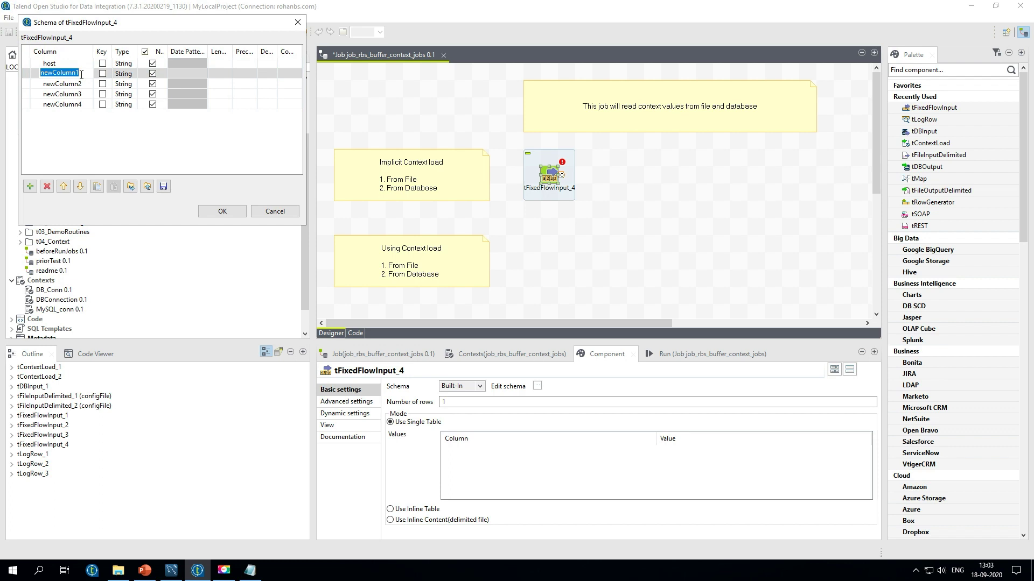
pyautogui.write('port')
pyautogui.press('Return')
pyautogui.click(80, 83)
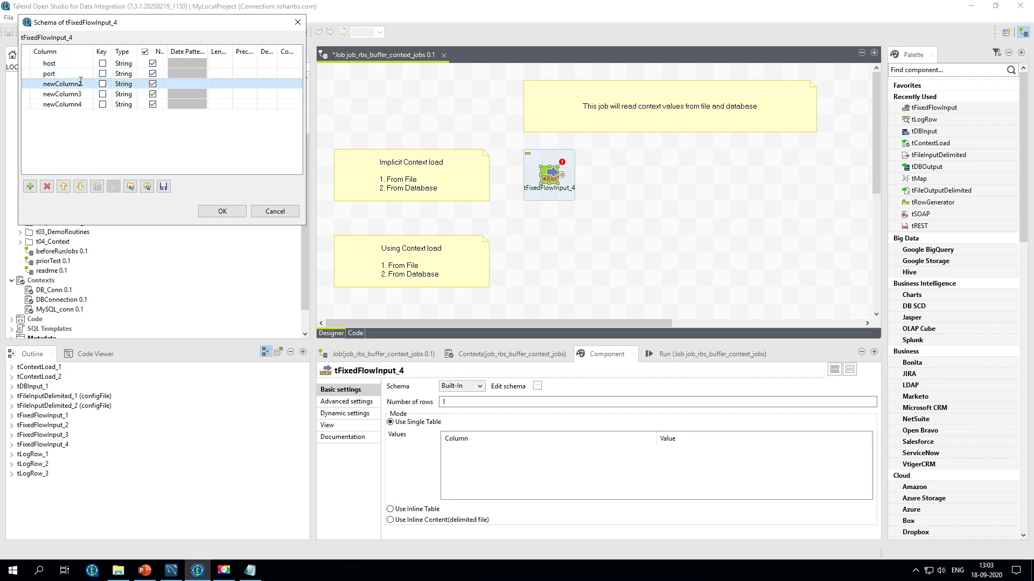
pyautogui.write('data')
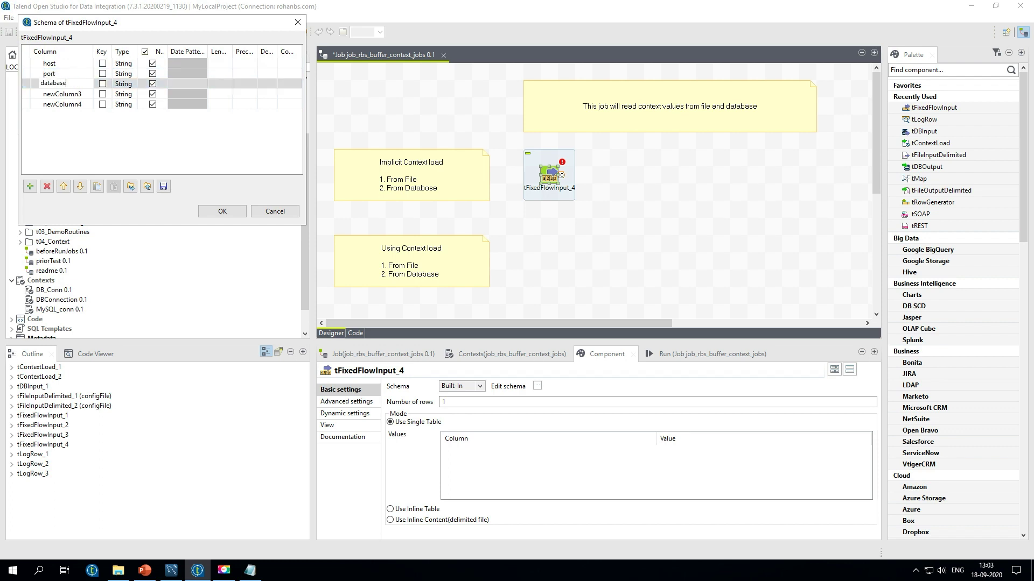
pyautogui.write('base')
# Name the last two schema columns user and pwd, and accept the schema.
pyautogui.click(87, 93)
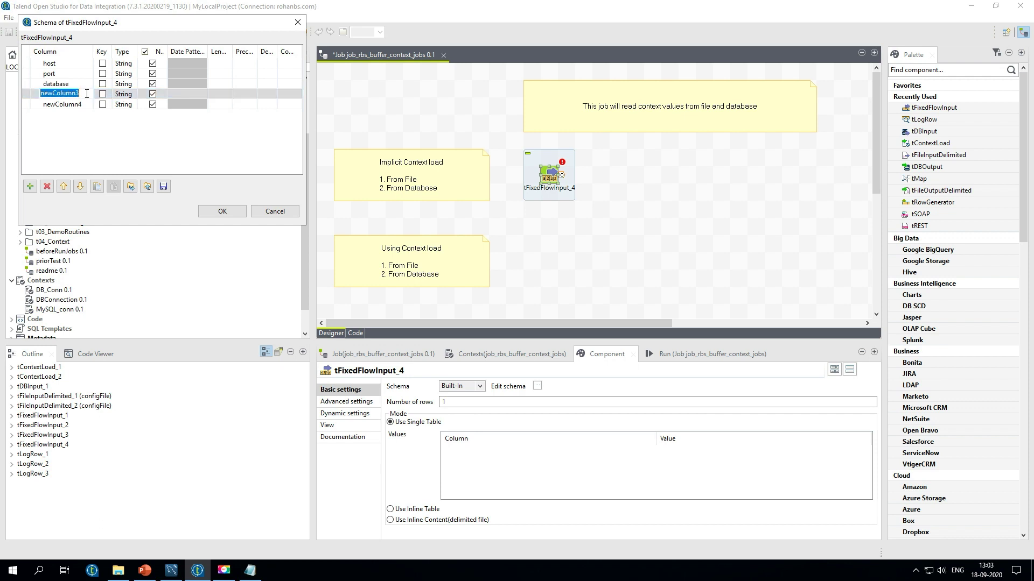
pyautogui.write('user')
pyautogui.press('Return')
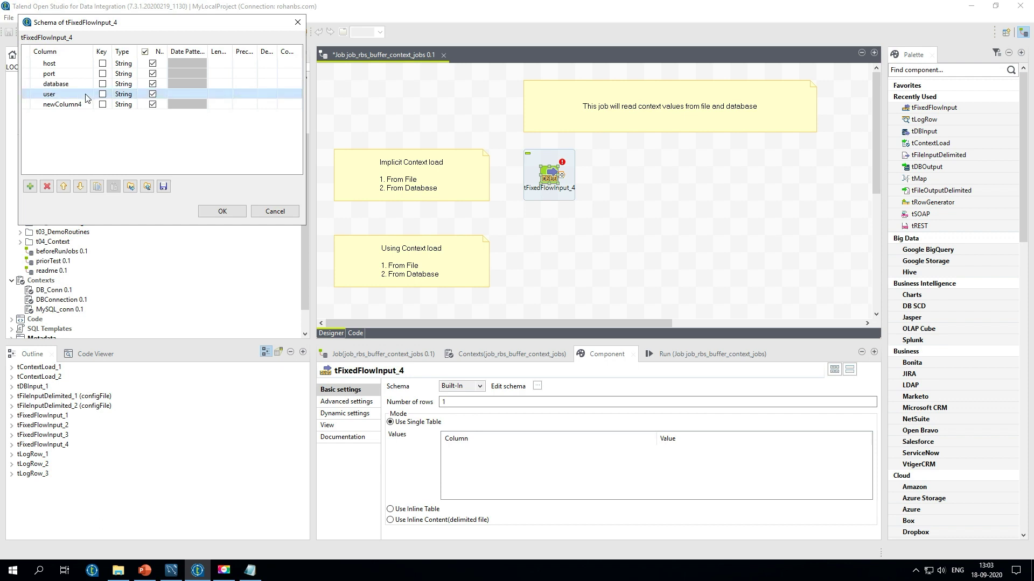
pyautogui.click(78, 105)
pyautogui.write('pwd')
pyautogui.press('Return')
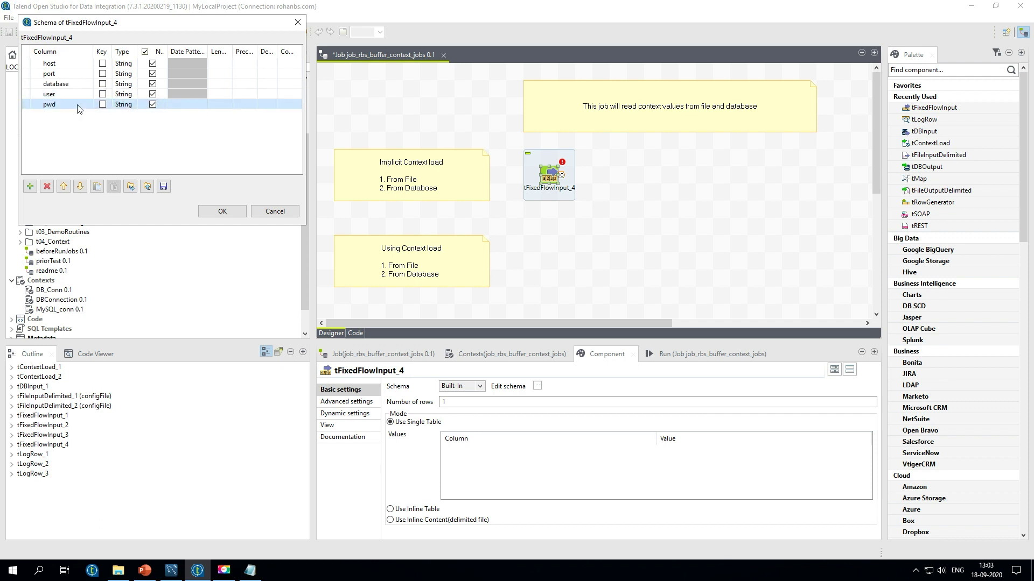
pyautogui.click(214, 211)
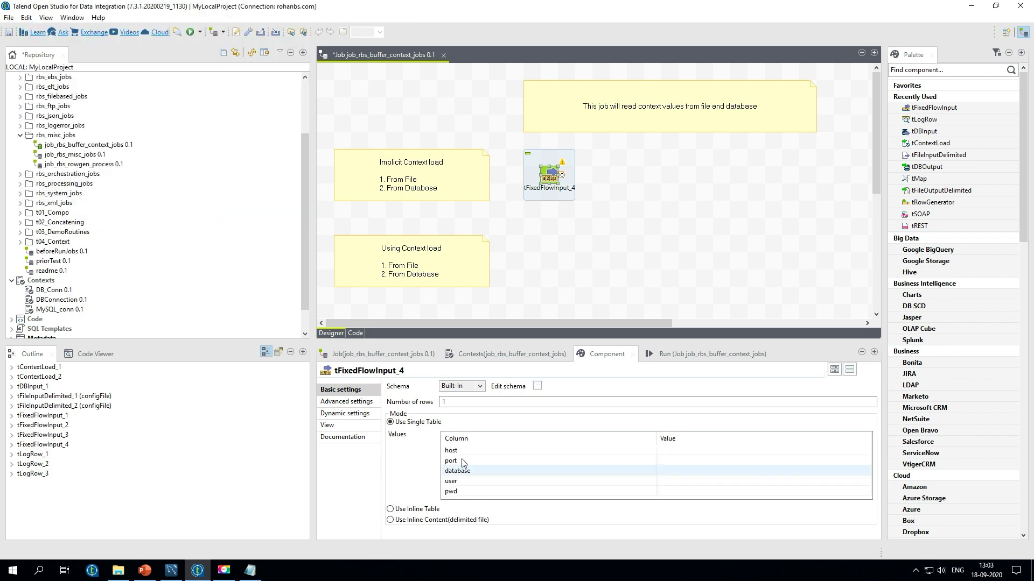
# Set the host column's value to context.host and the port column's value to context.port.
pyautogui.click(668, 451)
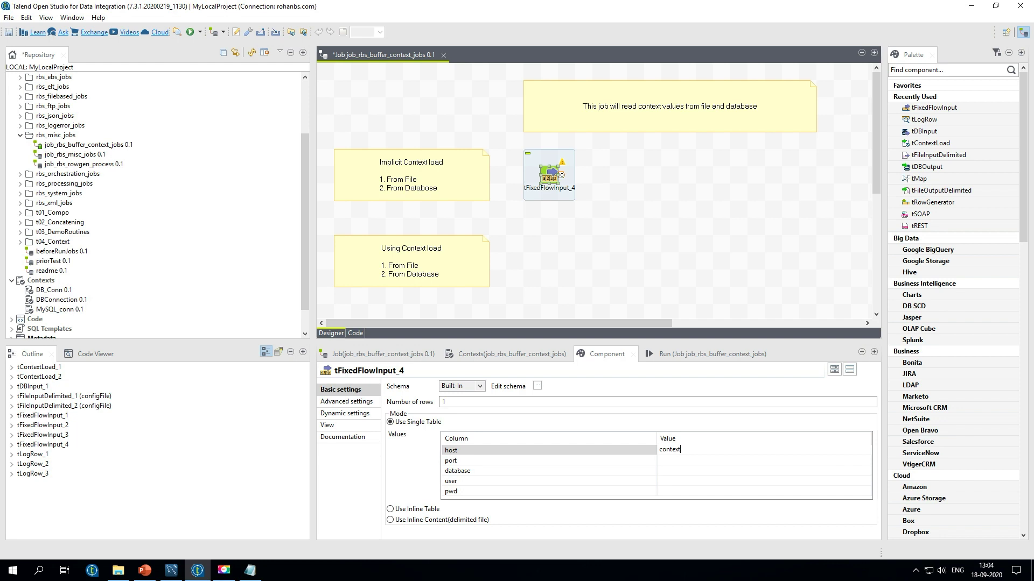
pyautogui.hotkey('ctrl', 'space')
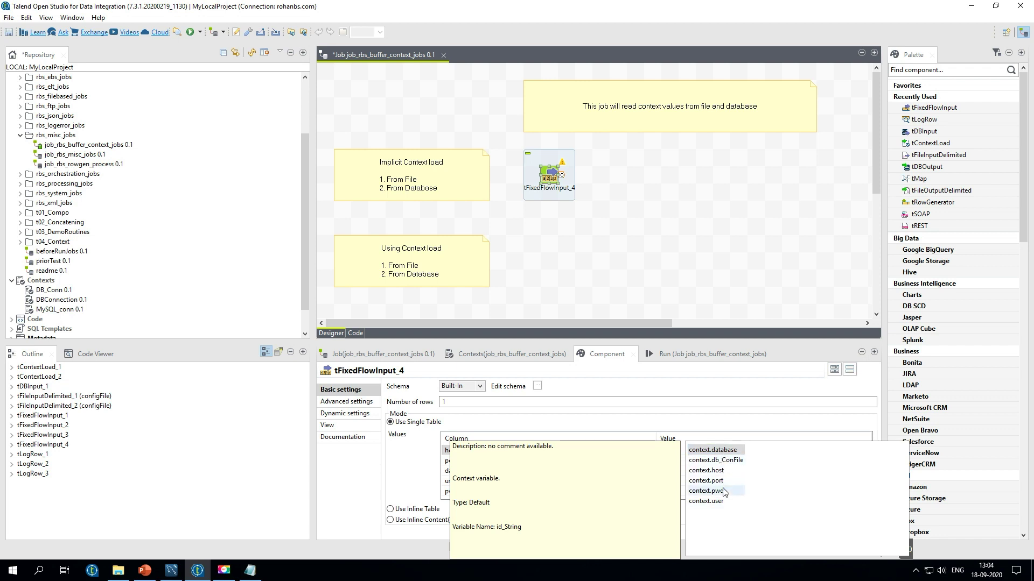
pyautogui.click(722, 471)
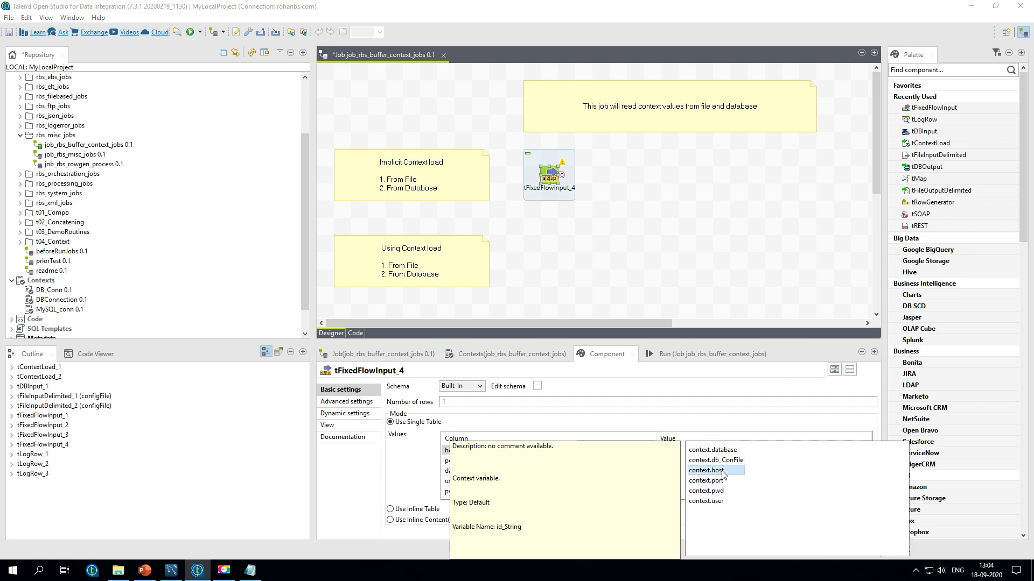
pyautogui.doubleClick(722, 471)
pyautogui.click(670, 461)
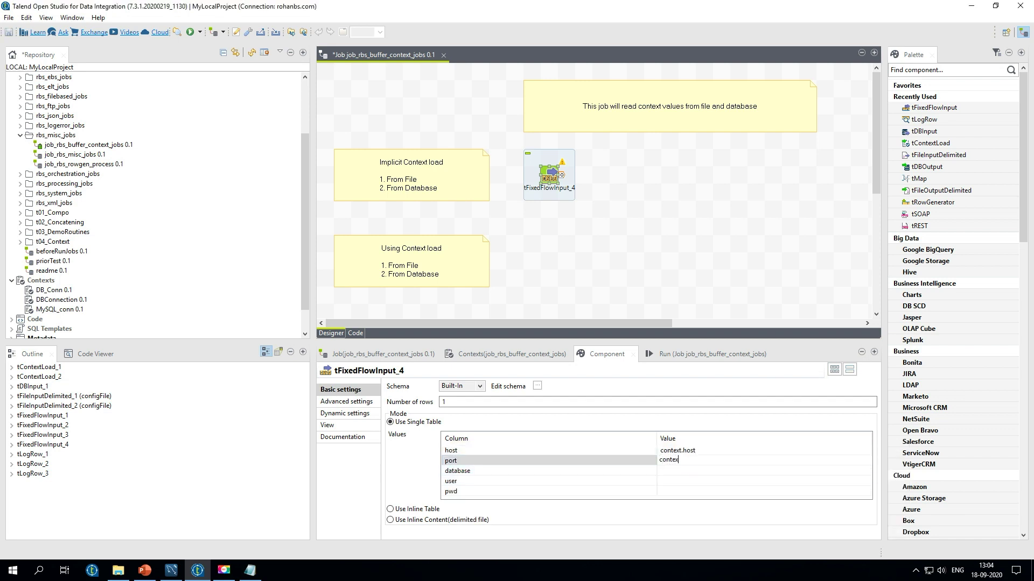
pyautogui.hotkey('ctrl', 'space')
pyautogui.press('Down')
pyautogui.press('Down')
pyautogui.press('Down')
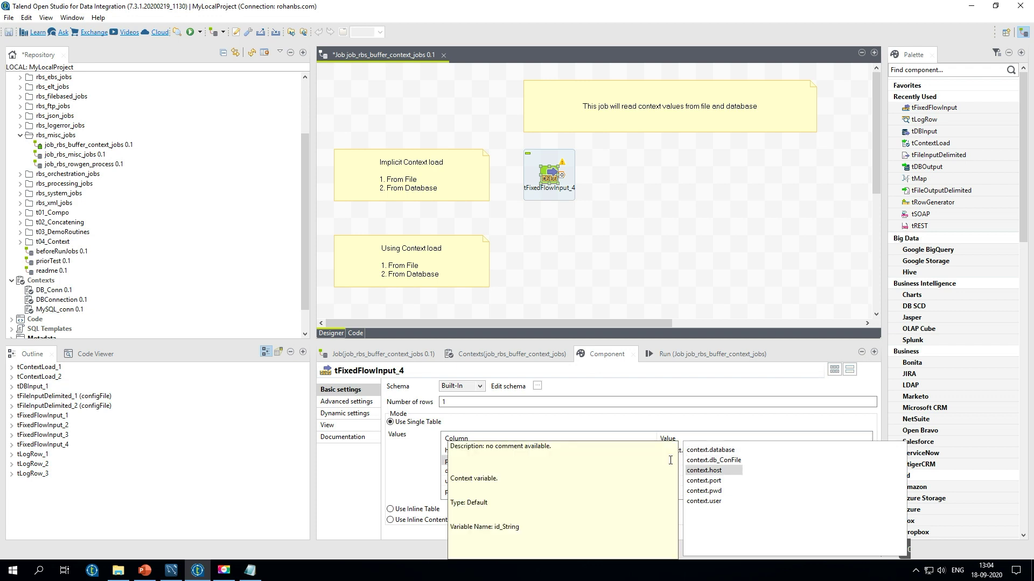
pyautogui.press('Return')
# Assign context.database to the database column and context.user to the user column.
pyautogui.click(671, 473)
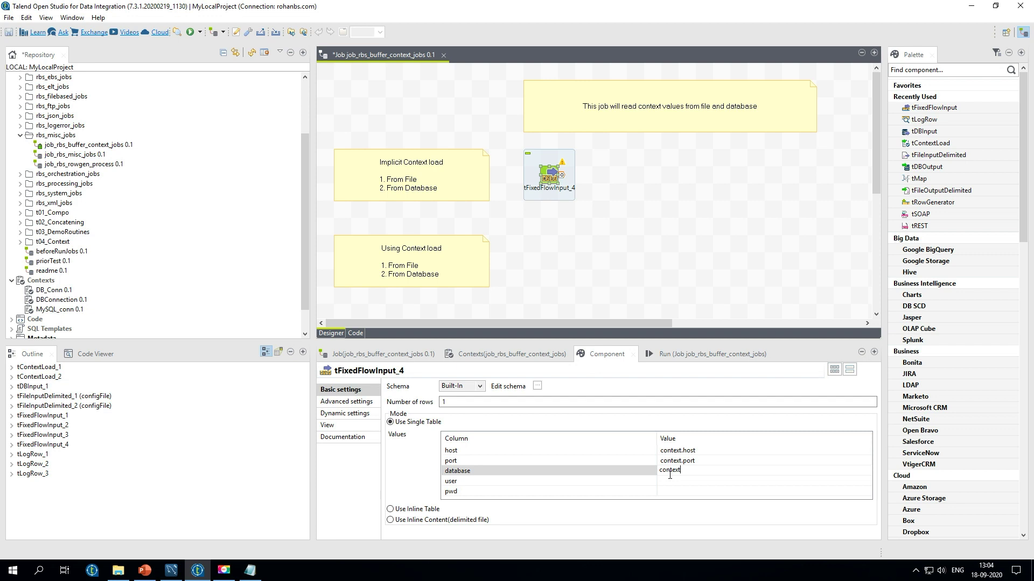
pyautogui.write('context.')
pyautogui.hotkey('ctrl', 'space')
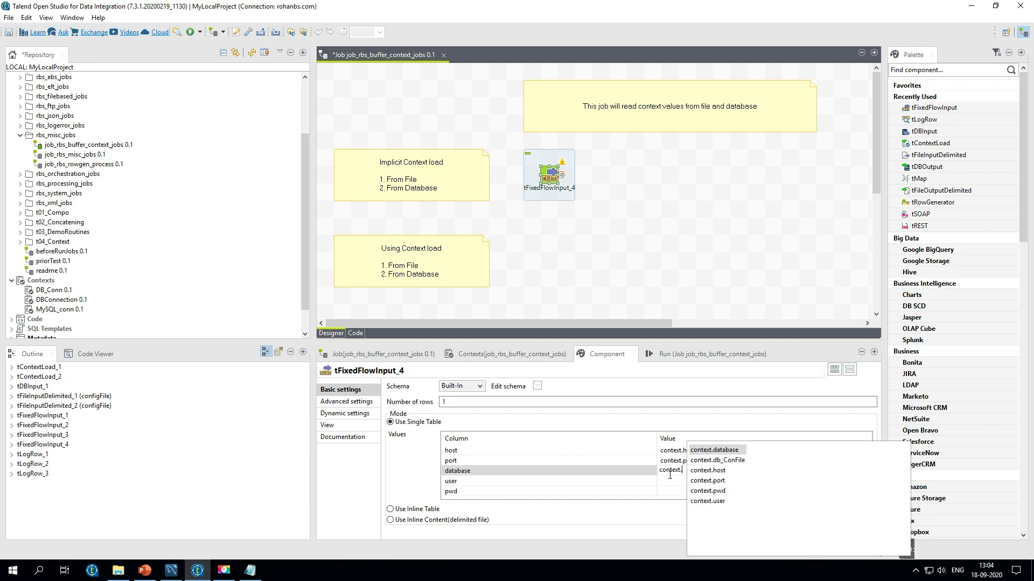
pyautogui.doubleClick(728, 451)
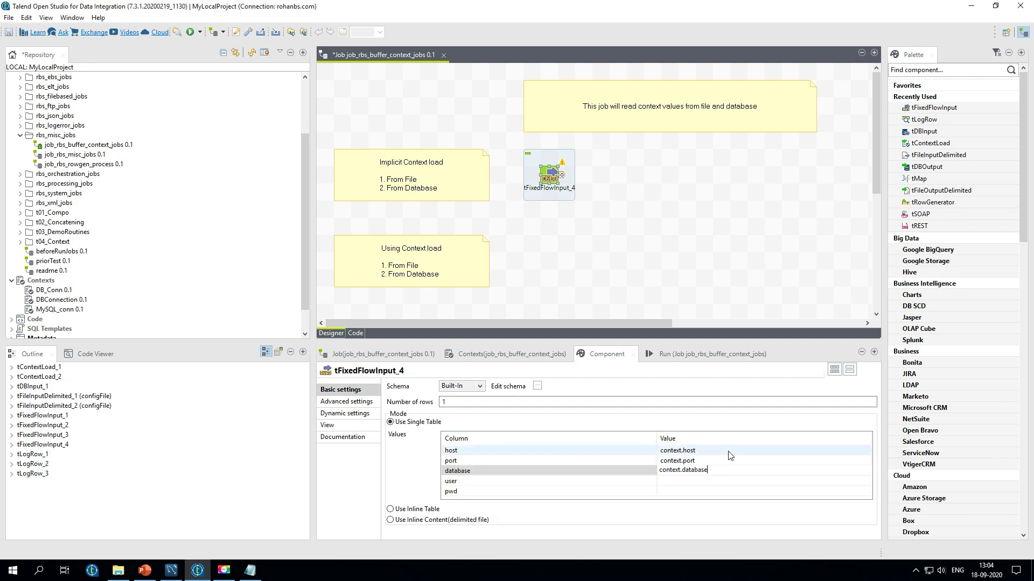
pyautogui.click(689, 480)
pyautogui.write('conte')
pyautogui.hotkey('ctrl', 'space')
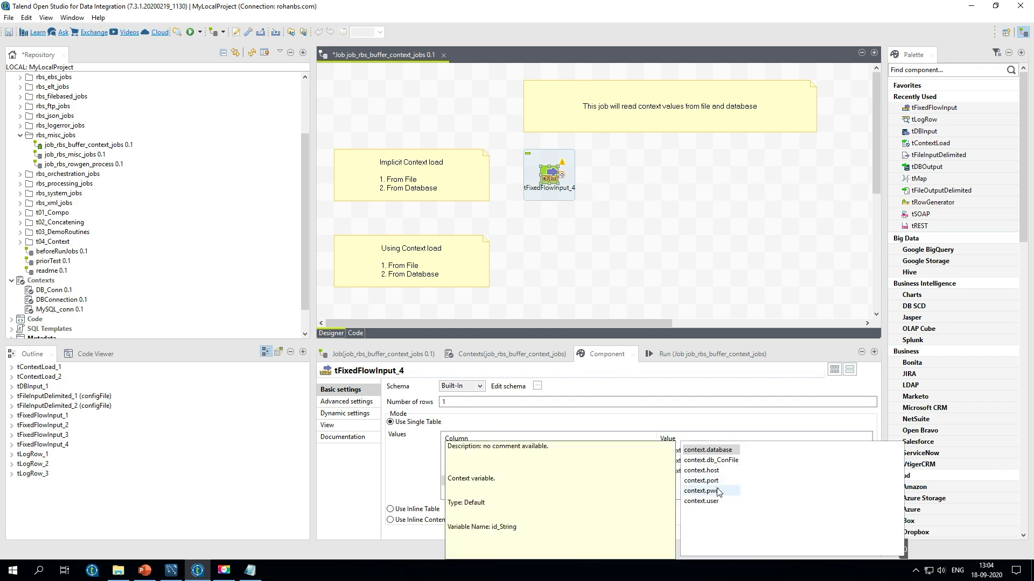
pyautogui.doubleClick(705, 501)
# Assign the context.pwd variable to the pwd column of the single-table values.
pyautogui.click(683, 490)
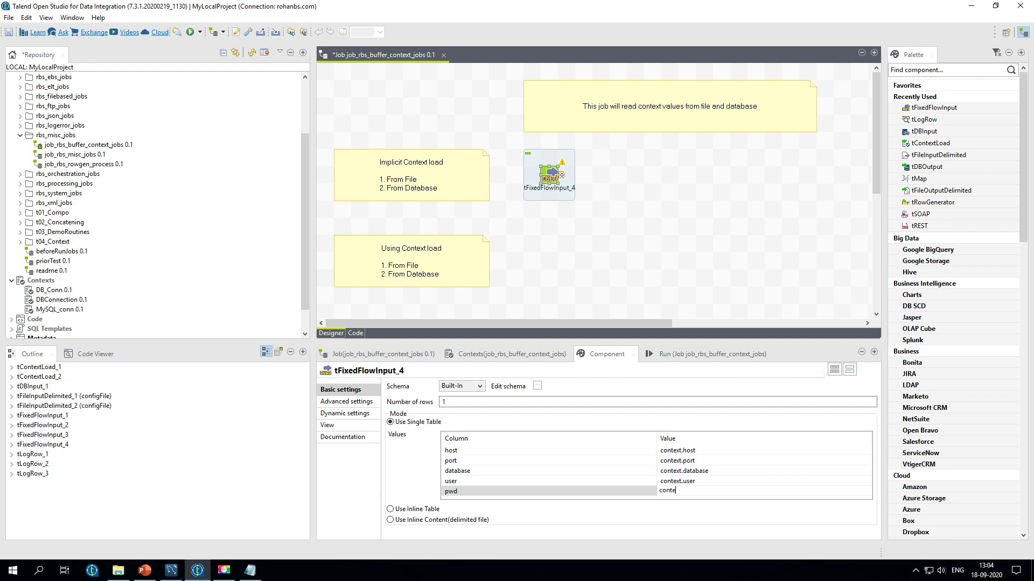
pyautogui.write('conte')
pyautogui.hotkey('ctrl', 'space')
pyautogui.doubleClick(688, 491)
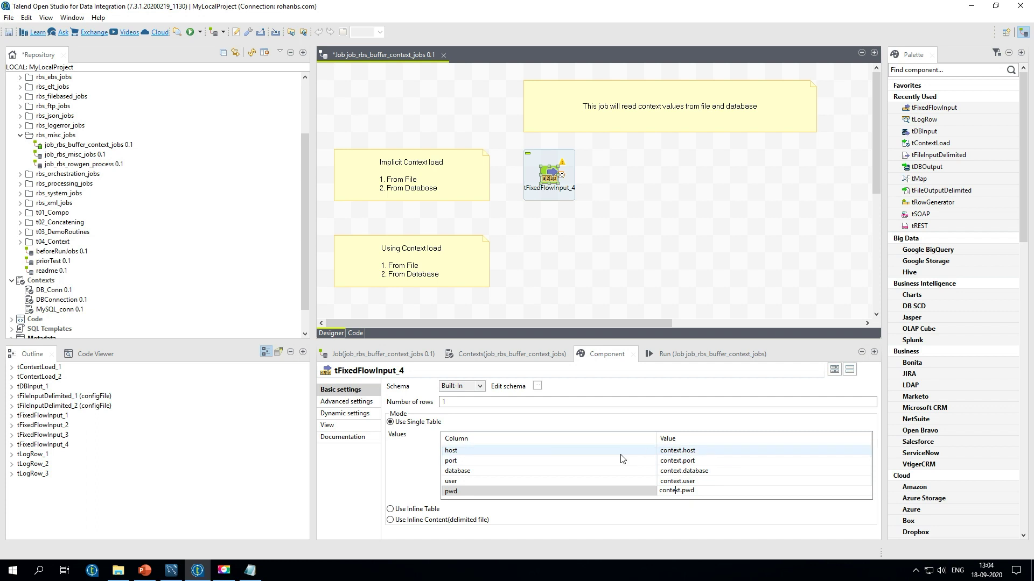
# Try to run job_rbs_buffer_context_jobs with the Default context.
pyautogui.click(684, 361)
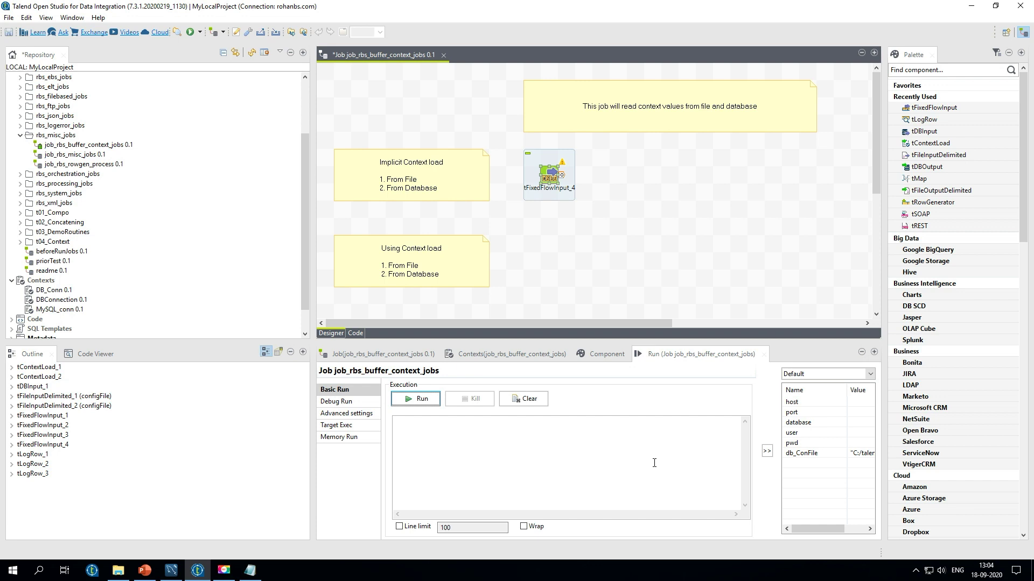
pyautogui.click(415, 399)
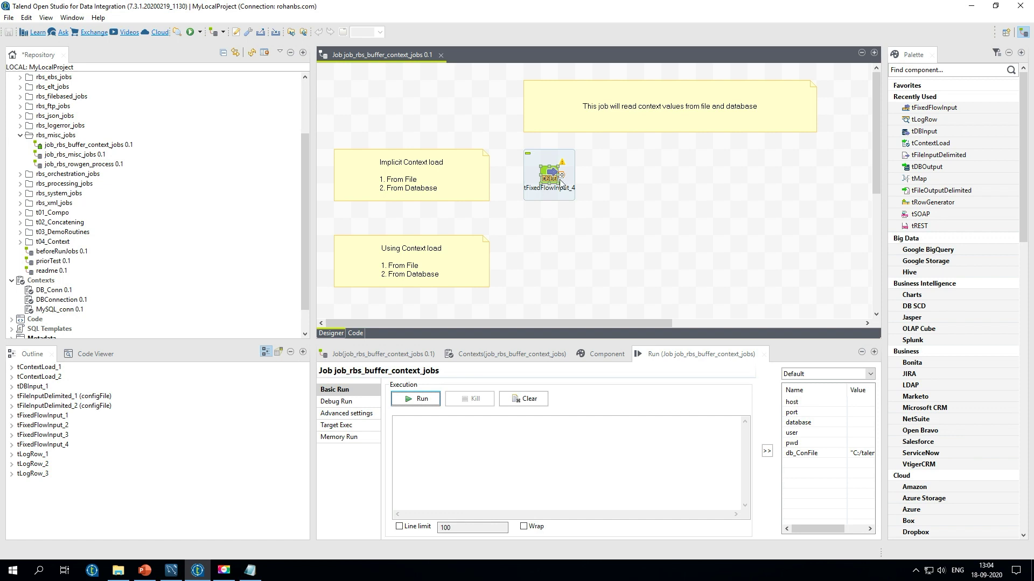
# Connect a new tLogRow component to the output of the tFixedFlowInput component and open its basic settings.
pyautogui.moveTo(565, 178)
pyautogui.mouseDown()
pyautogui.moveTo(687, 183)
pyautogui.moveTo(565, 178)
pyautogui.mouseUp()
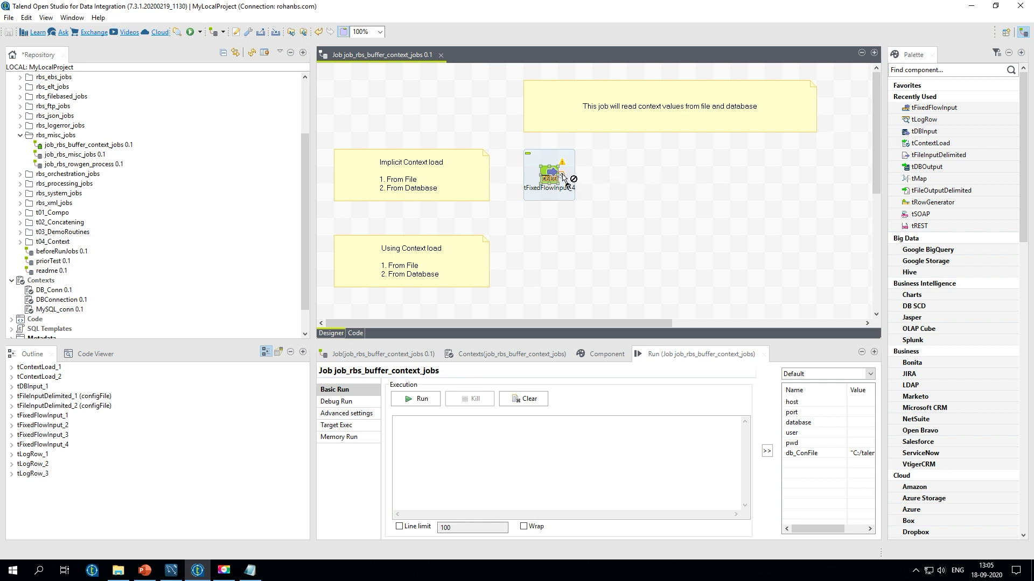
pyautogui.moveTo(574, 178); pyautogui.dragTo(660, 178)
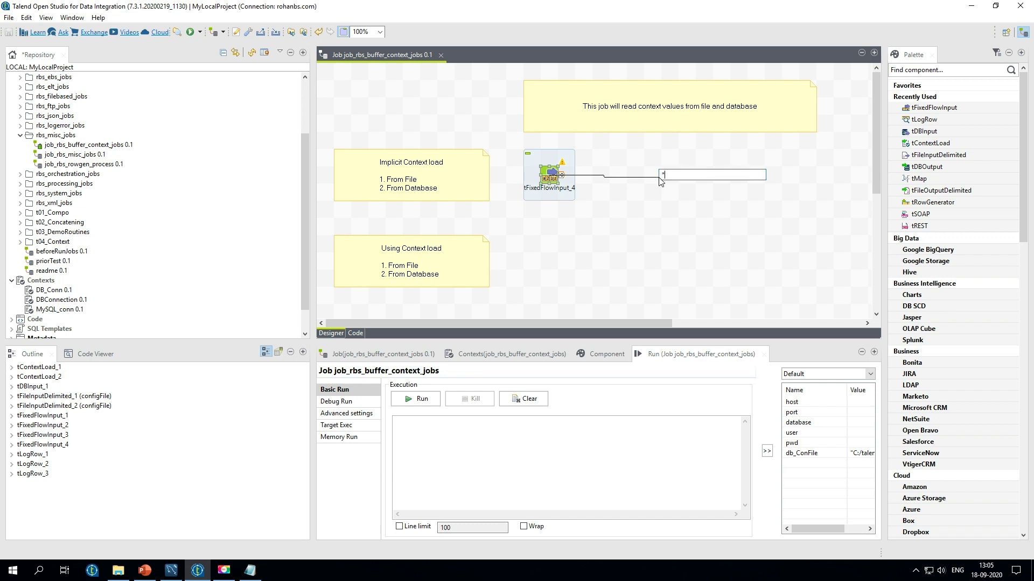
pyautogui.write('t')
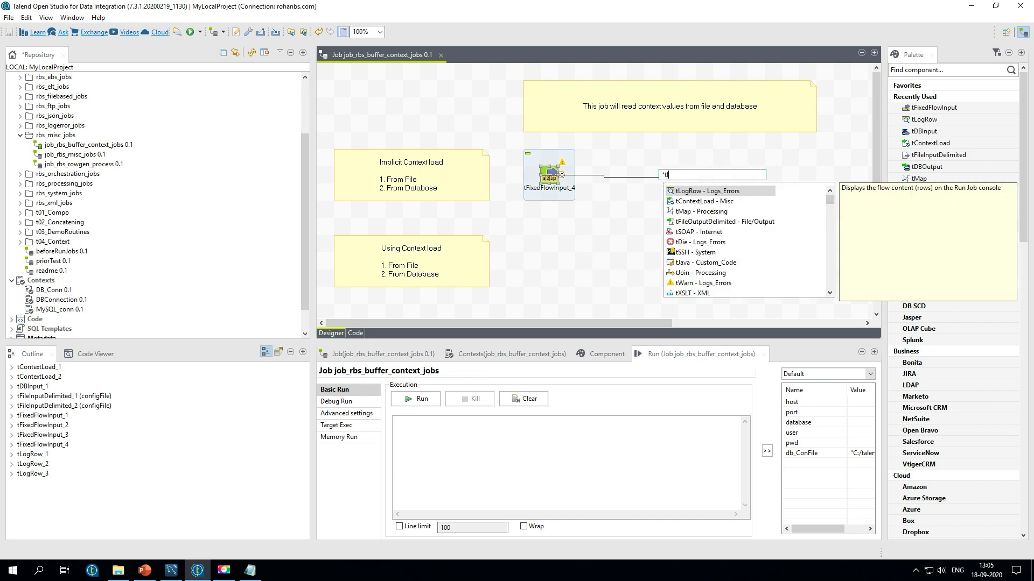
pyautogui.write('logro')
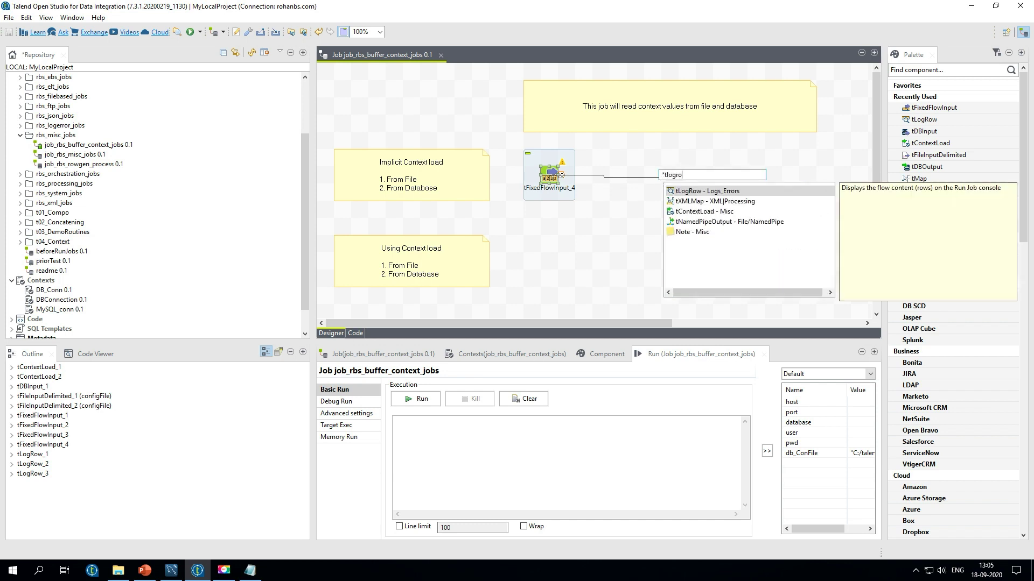
pyautogui.write('w')
pyautogui.press('Return')
pyautogui.click(653, 178)
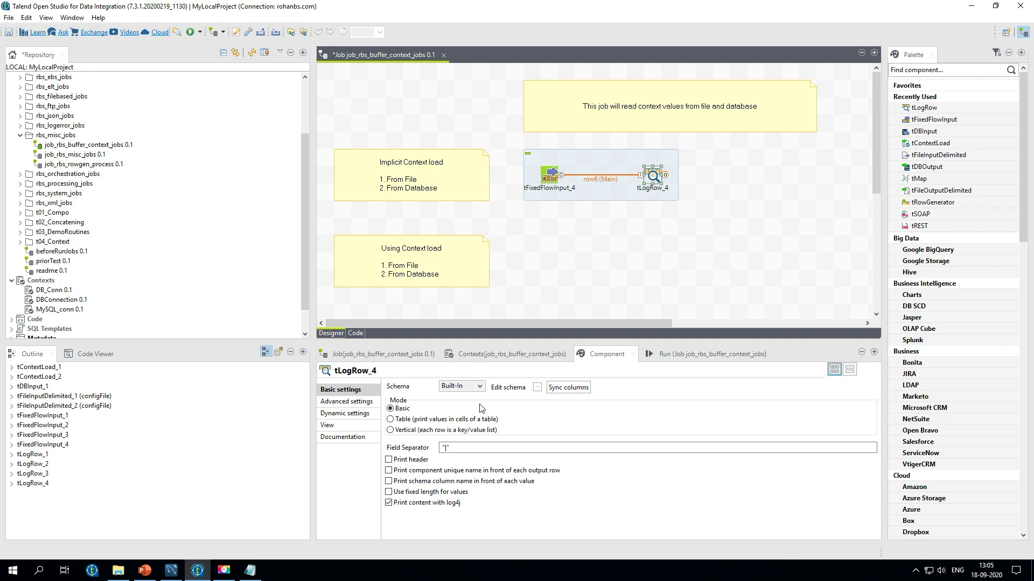
# Sync the tLogRow columns with the tFixedFlowInput schema, check the schema, and set the output mode to Table.
pyautogui.click(563, 391)
pyautogui.click(537, 387)
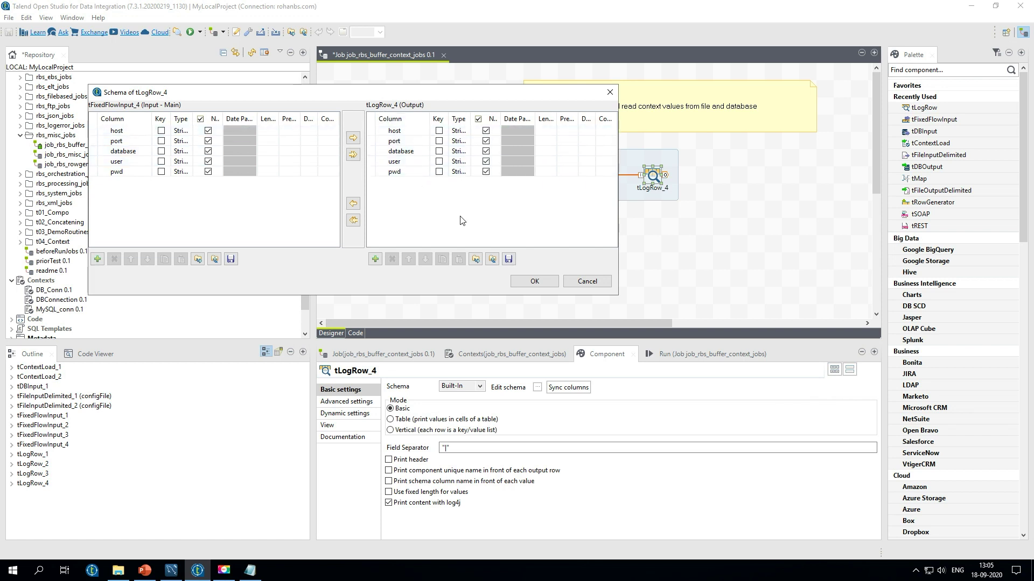
pyautogui.click(586, 281)
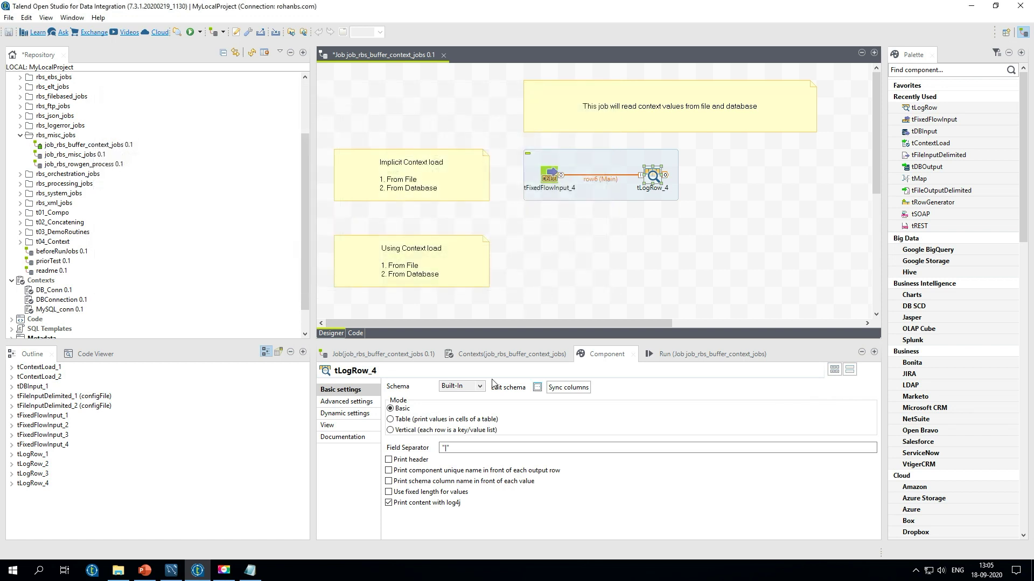
pyautogui.click(404, 420)
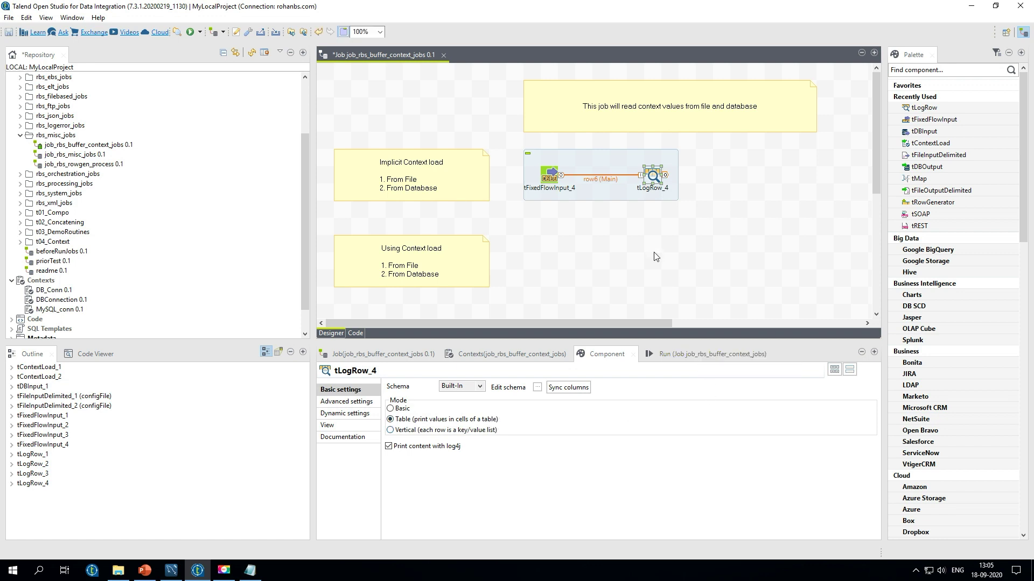
# Save job_rbs_buffer_context_jobs, run it with the Default context, and check the logged column names and values.
pyautogui.click(652, 252)
pyautogui.hotkey('ctrl', 's')
pyautogui.click(687, 355)
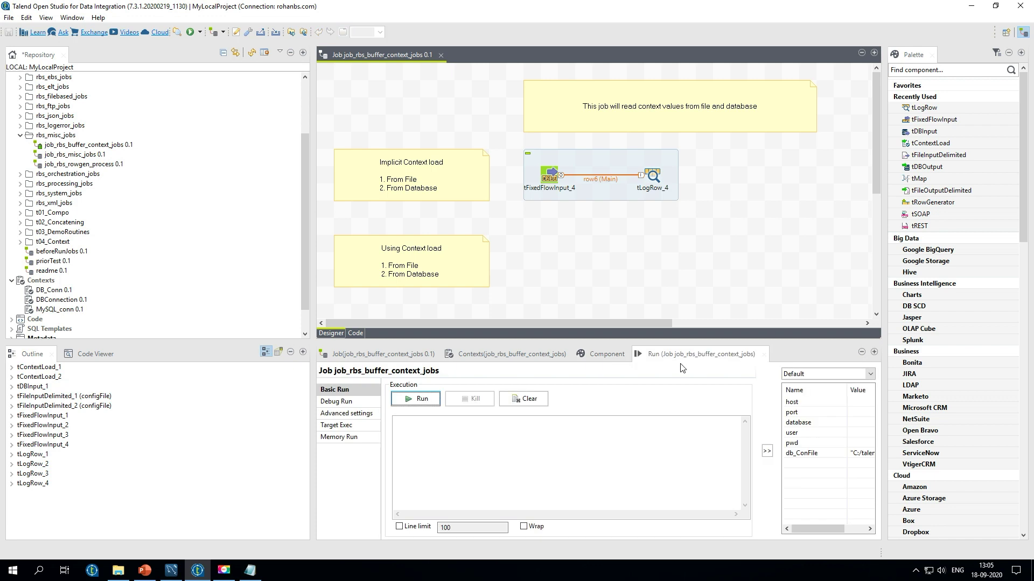
pyautogui.click(423, 399)
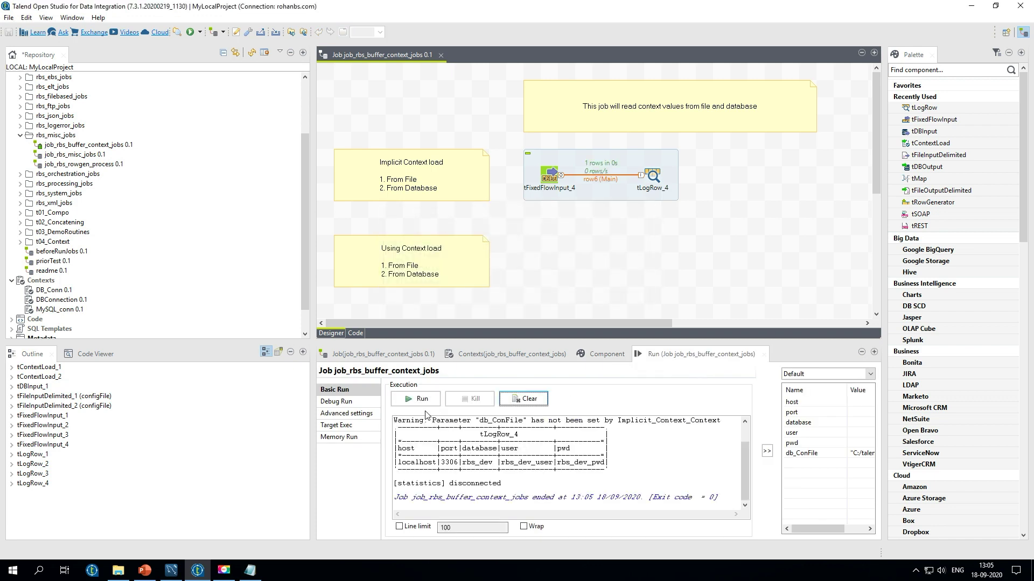
pyautogui.moveTo(403, 449); pyautogui.dragTo(584, 450)
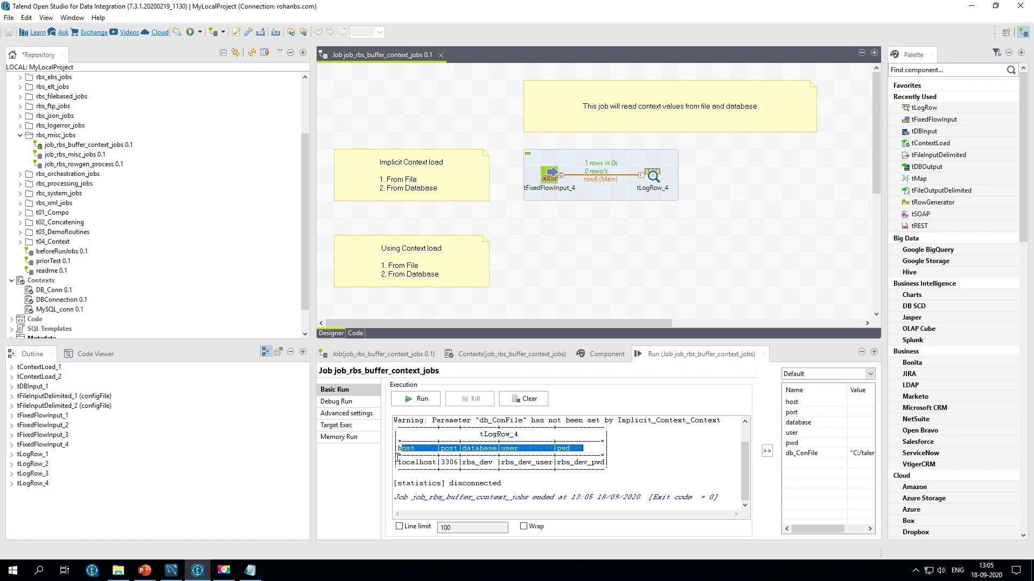
pyautogui.moveTo(401, 462); pyautogui.dragTo(434, 461)
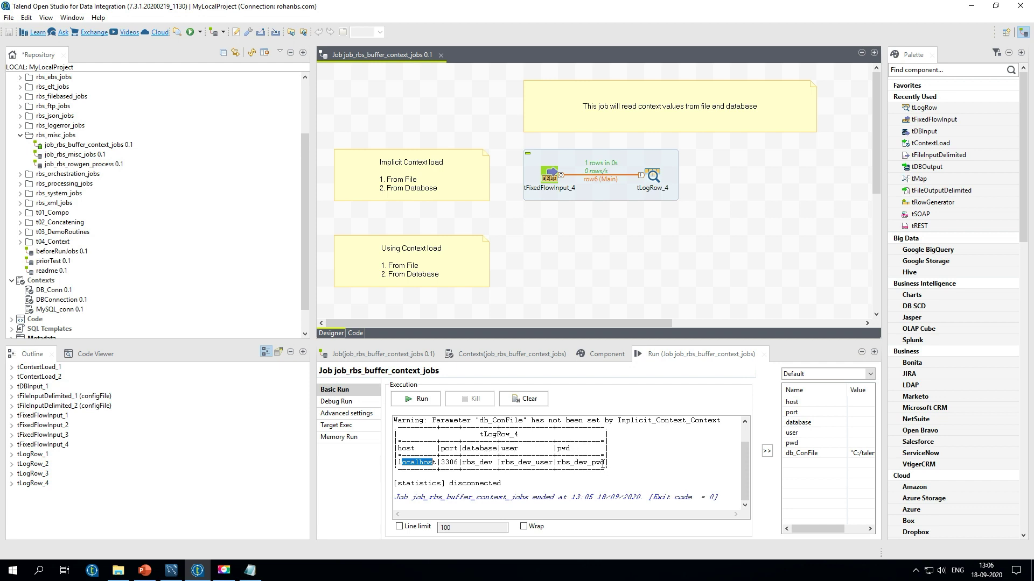
pyautogui.click(440, 457)
# Switch to the mySQL_conn file in Notepad and append extra characters to the pwd password value.
pyautogui.click(249, 570)
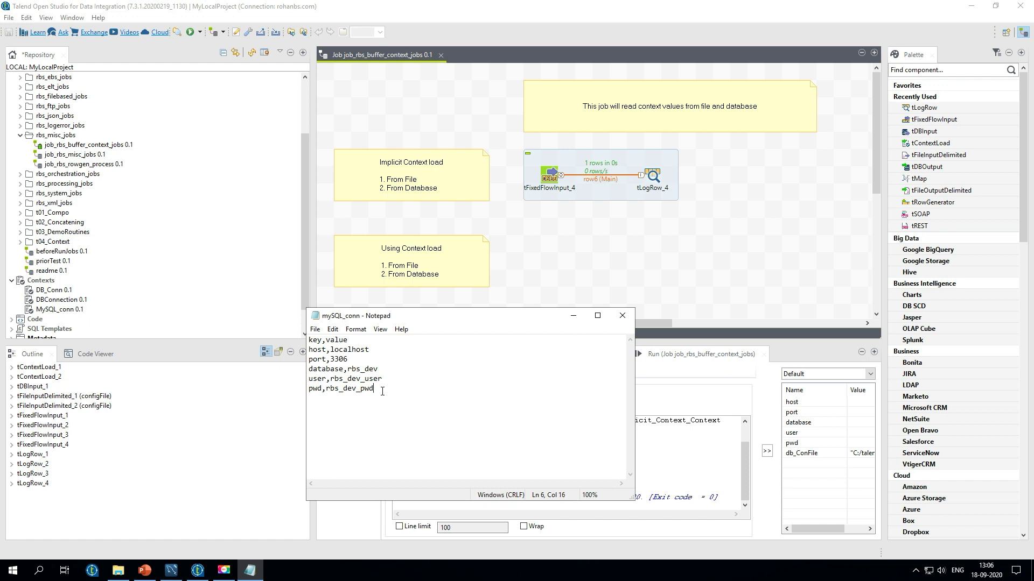
pyautogui.write('xxxxxx')
pyautogui.click(576, 317)
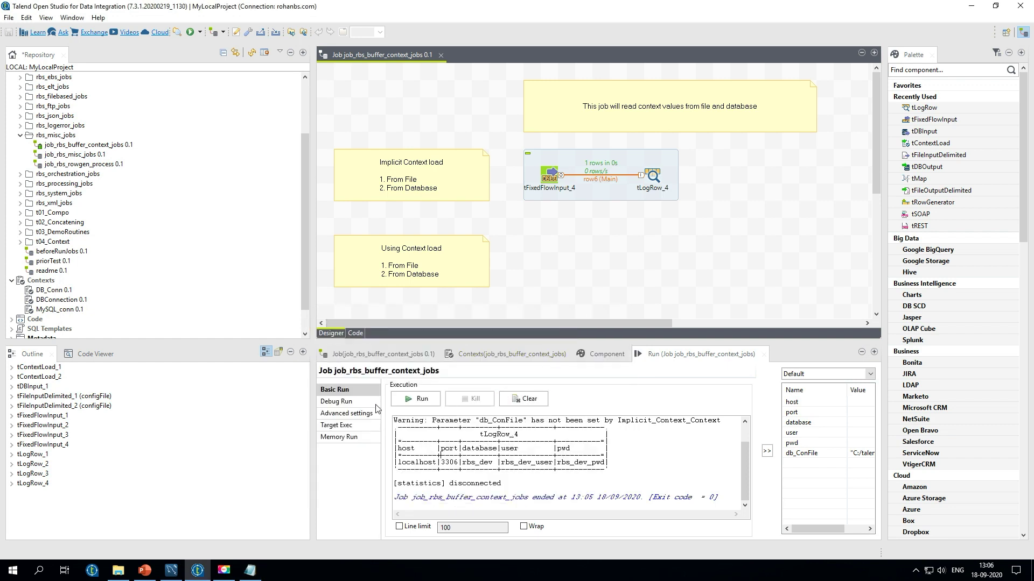
# Run job_rbs_buffer_context_jobs again and check the pwd value in the logged row.
pyautogui.click(418, 401)
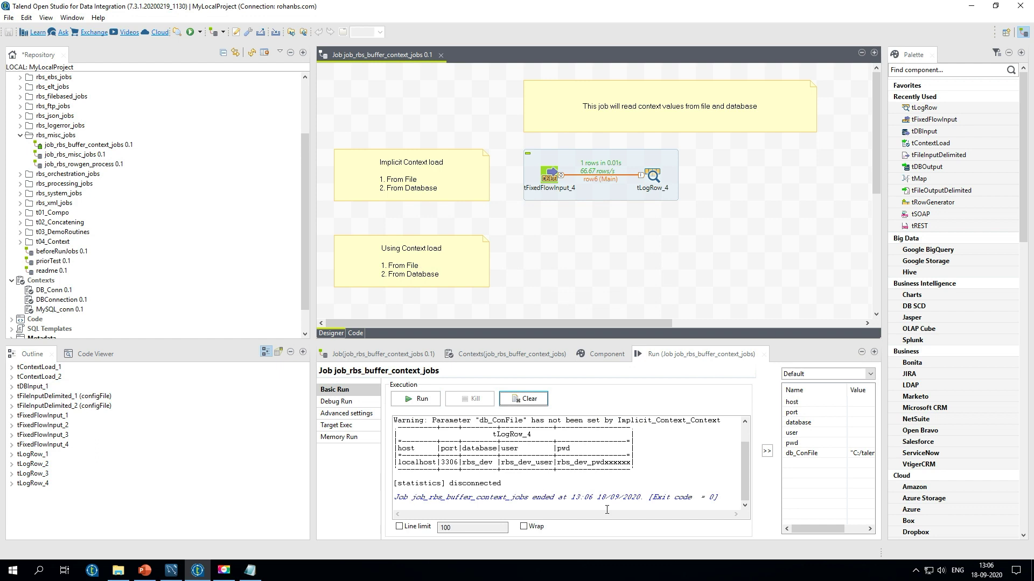
pyautogui.moveTo(601, 461); pyautogui.dragTo(631, 462)
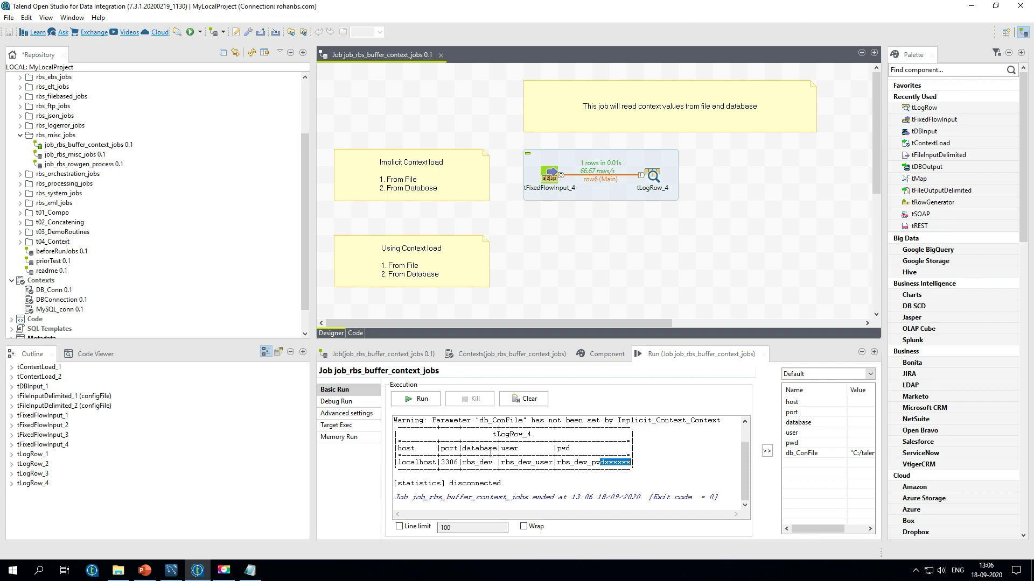
pyautogui.click(608, 462)
pyautogui.moveTo(605, 462); pyautogui.dragTo(628, 464)
# Switch to MySQL Workbench and review the script that creates the config table in rbs_dev and inserts its key-value rows.
pyautogui.click(171, 572)
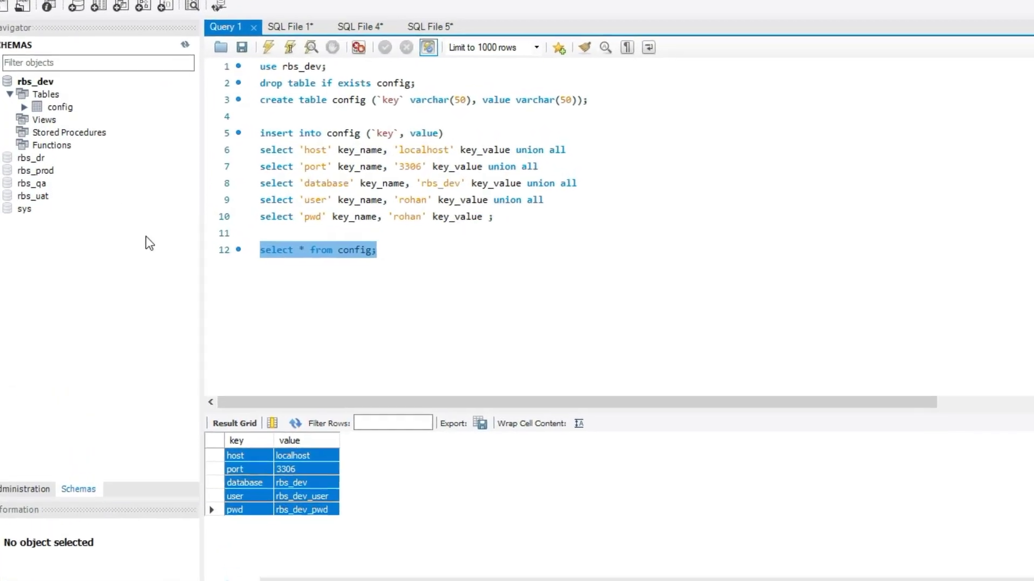
pyautogui.moveTo(337, 69); pyautogui.dragTo(281, 60)
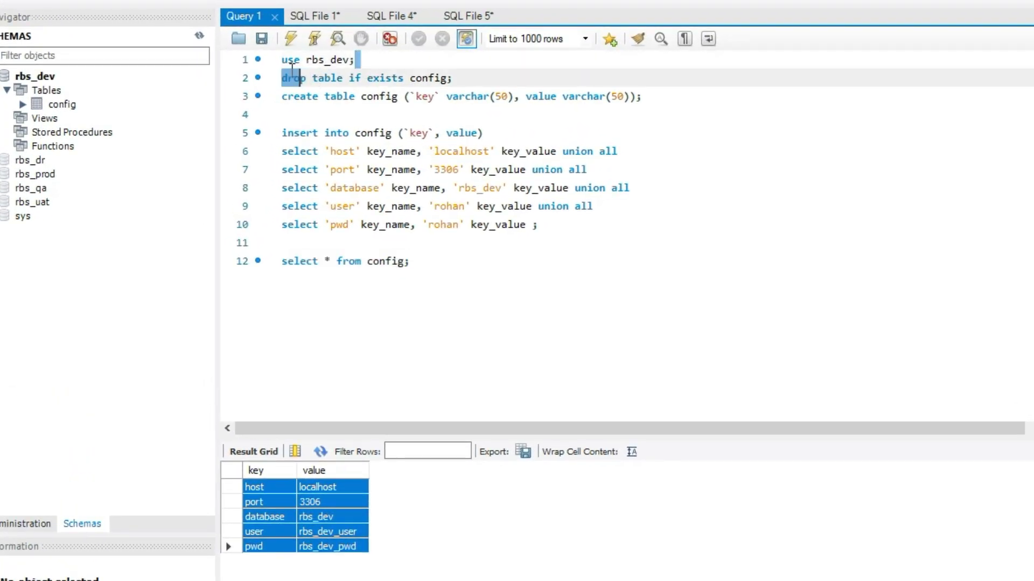
pyautogui.doubleClick(377, 97)
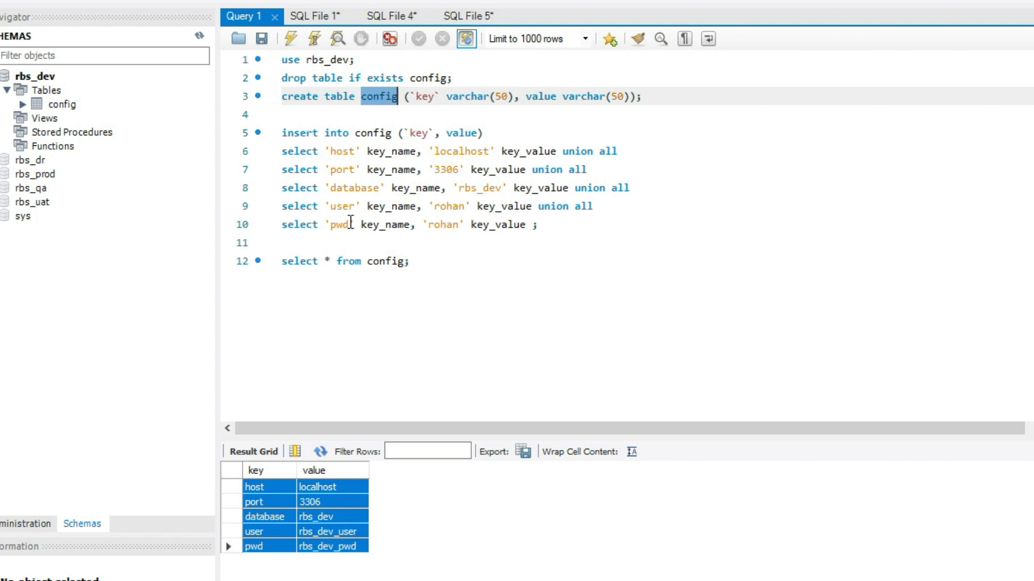
pyautogui.moveTo(336, 151); pyautogui.dragTo(355, 225)
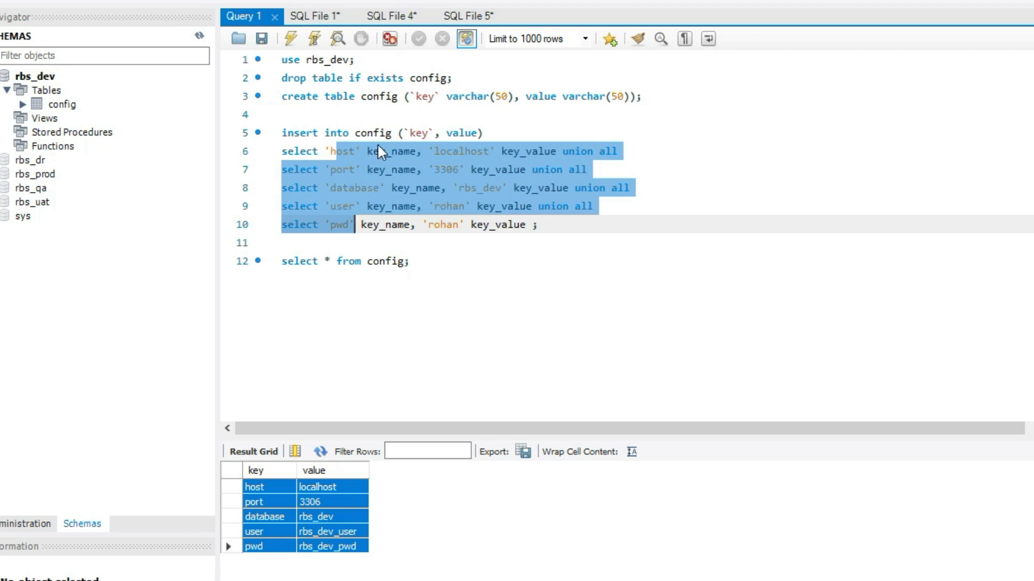
# Run the query select * from config; and examine the key and value columns of the result.
pyautogui.moveTo(422, 263); pyautogui.dragTo(260, 265)
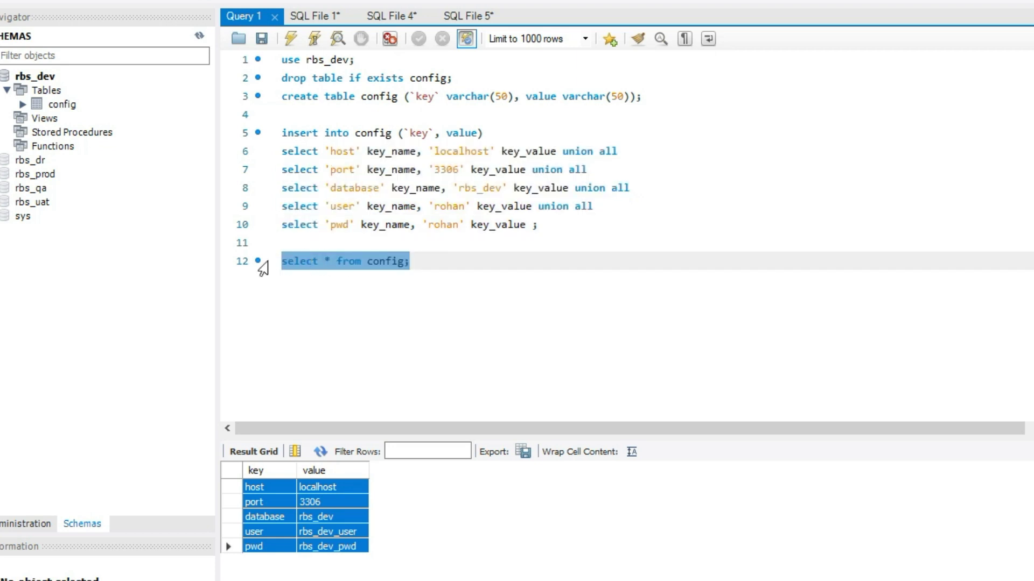
pyautogui.click(291, 38)
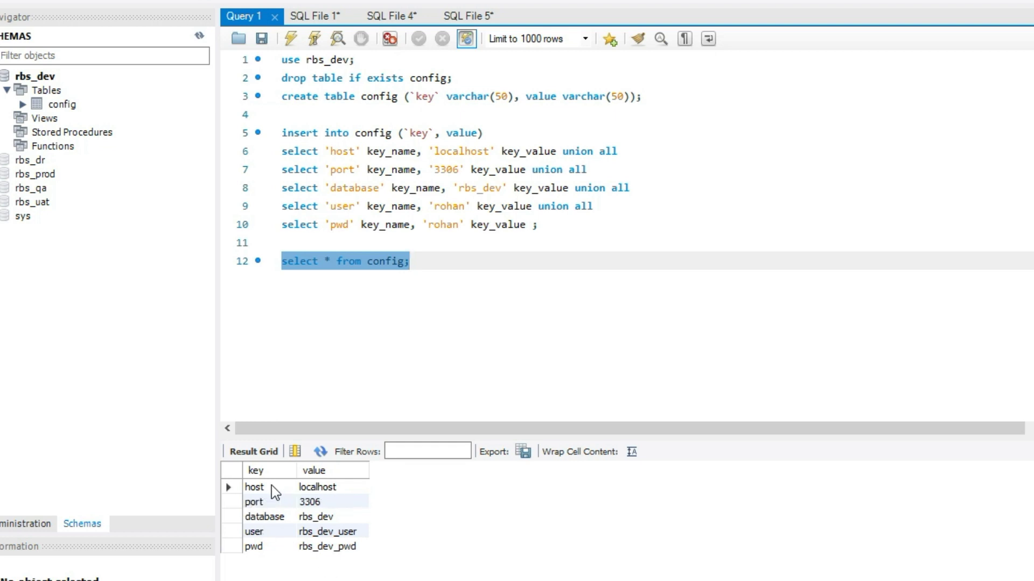
pyautogui.moveTo(282, 488); pyautogui.dragTo(287, 562)
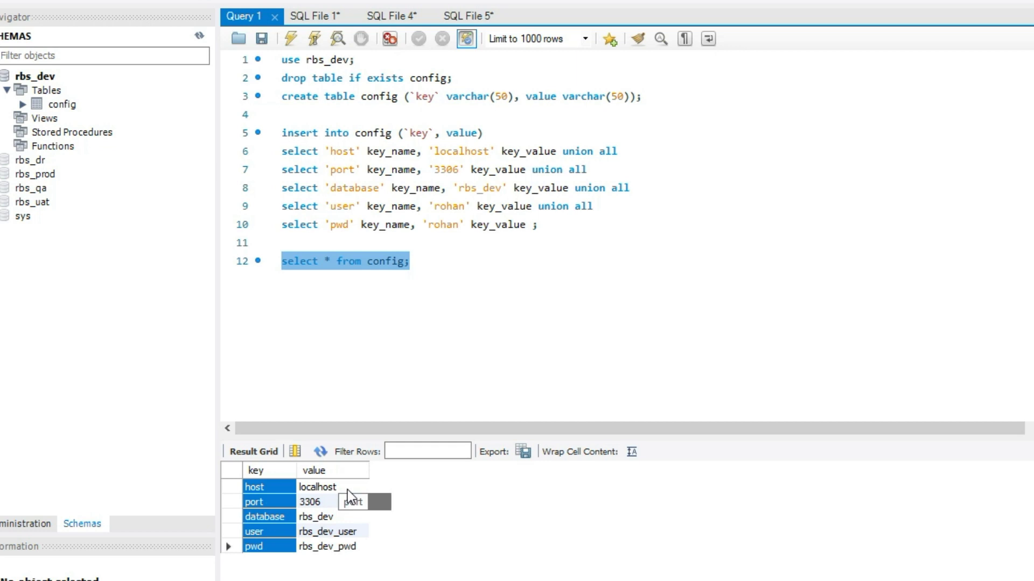
pyautogui.moveTo(347, 489); pyautogui.dragTo(348, 556)
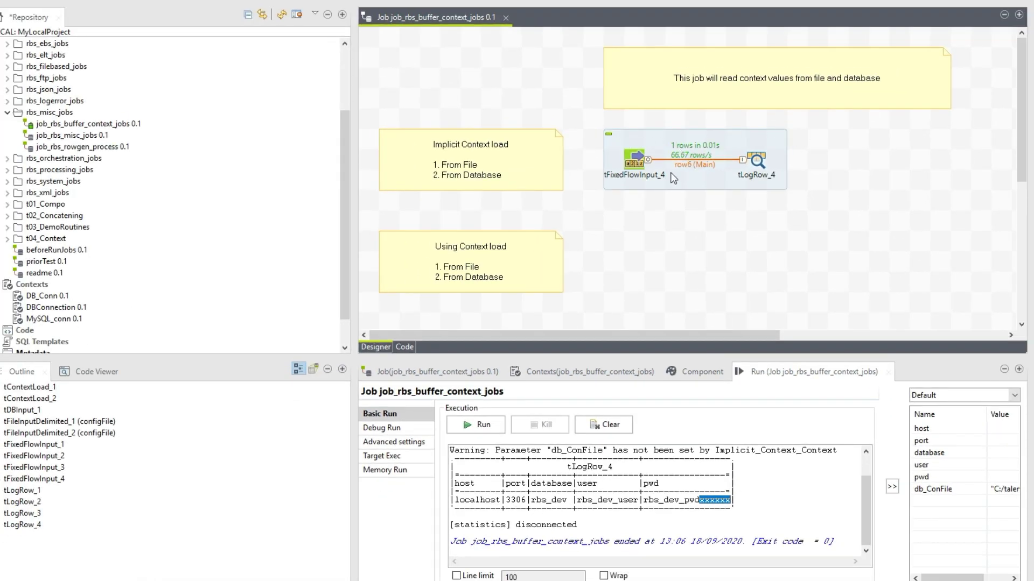
# In Talend's project settings, set implicit context load to From Database, check the MySQL connection and config table, apply it, and update pom for all jobs.
pyautogui.hotkey('alt', 'f')
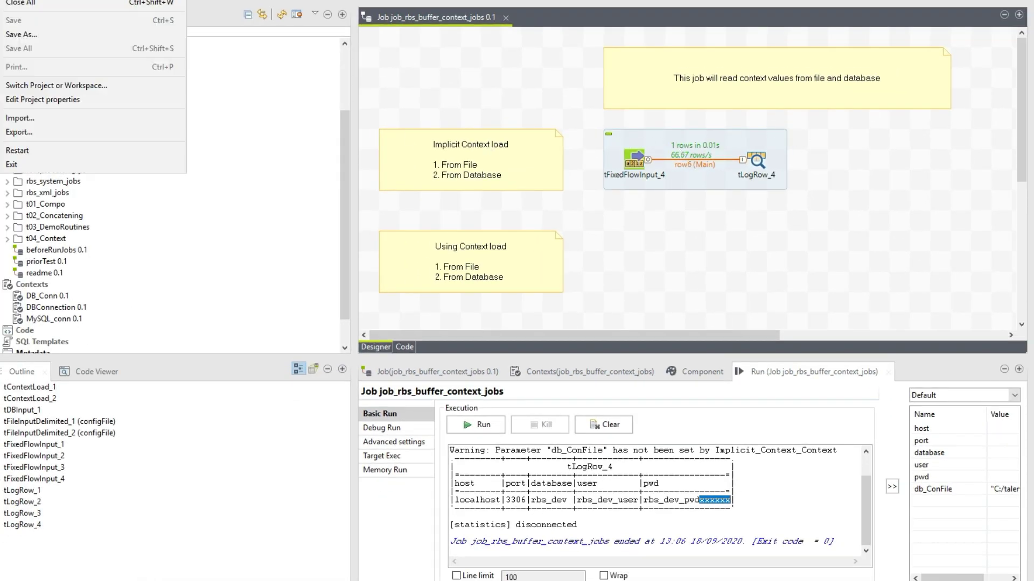
pyautogui.click(9, 101)
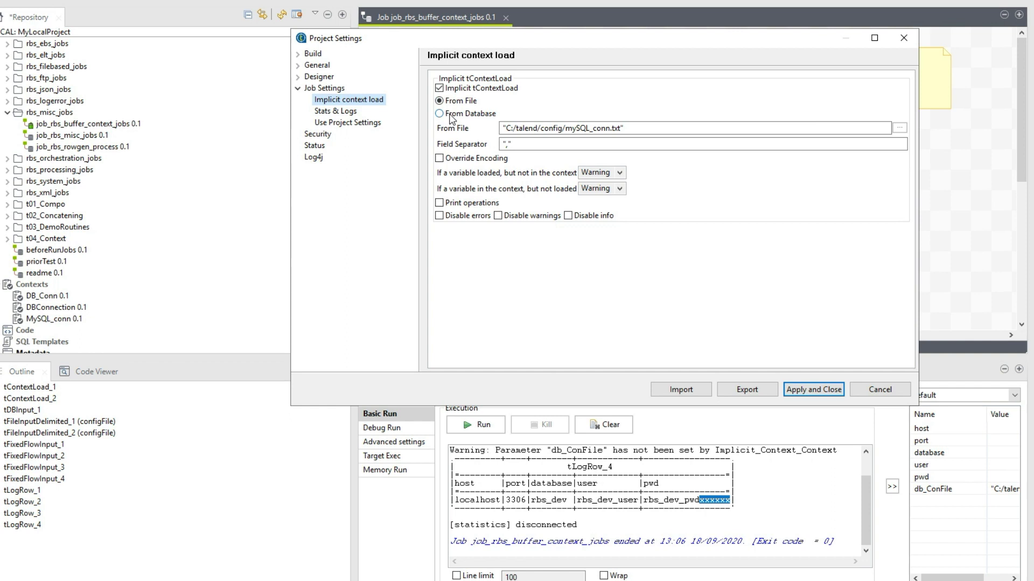
pyautogui.click(451, 116)
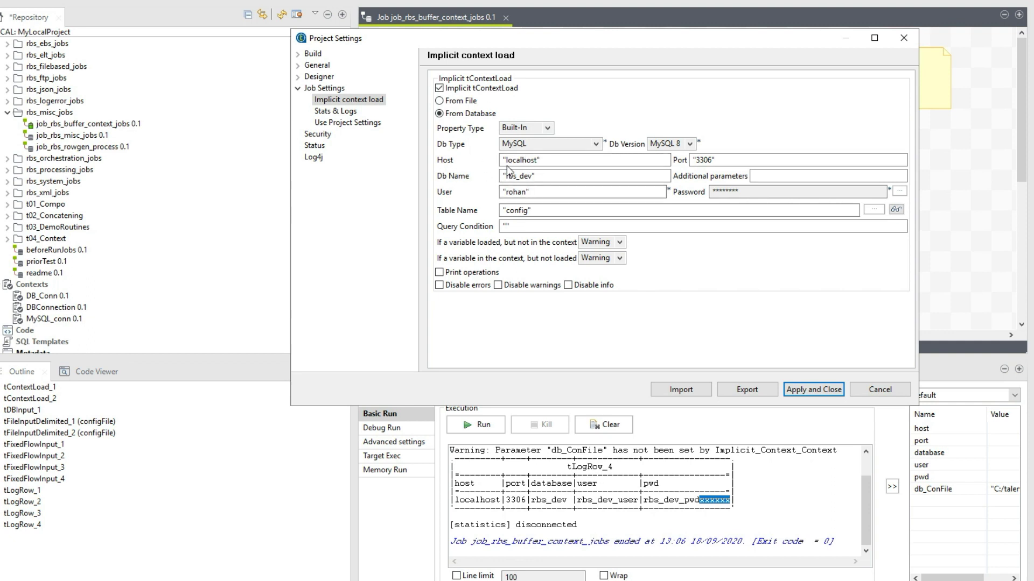
pyautogui.moveTo(543, 160); pyautogui.dragTo(477, 166)
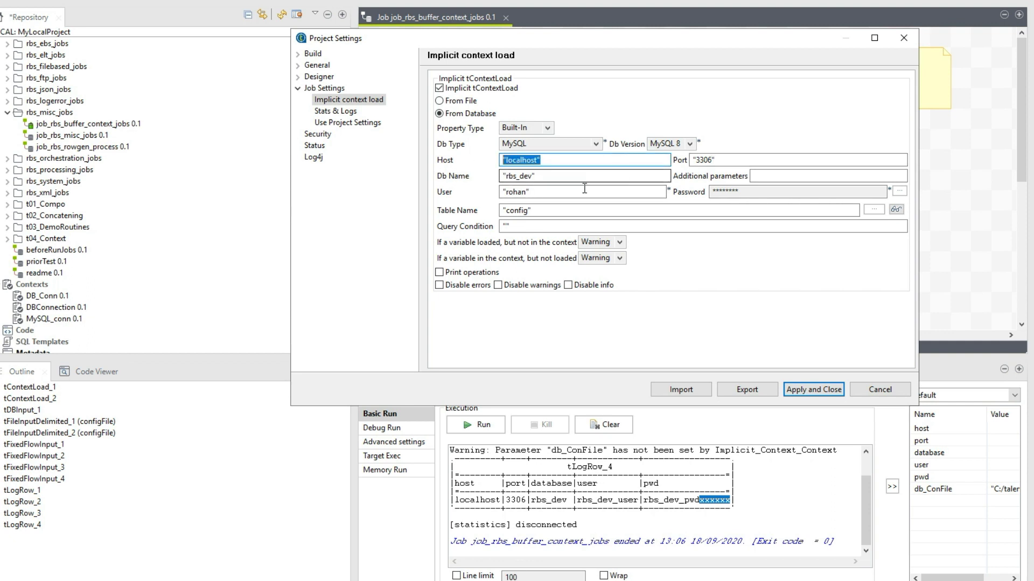
pyautogui.moveTo(538, 176)
pyautogui.mouseDown()
pyautogui.moveTo(497, 183)
pyautogui.moveTo(532, 195)
pyautogui.mouseUp()
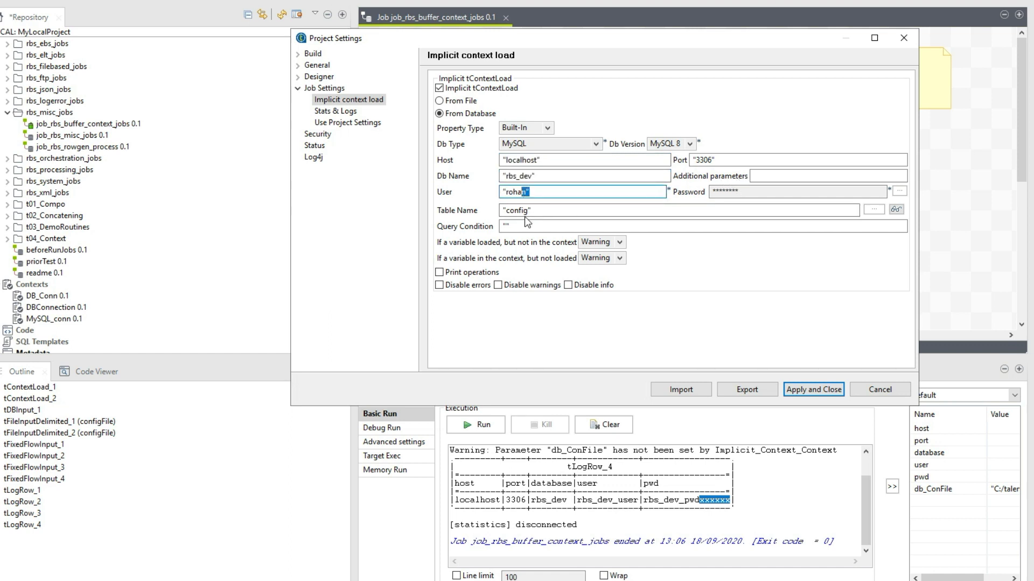
pyautogui.click(520, 210)
pyautogui.hotkey('ctrl', 'a')
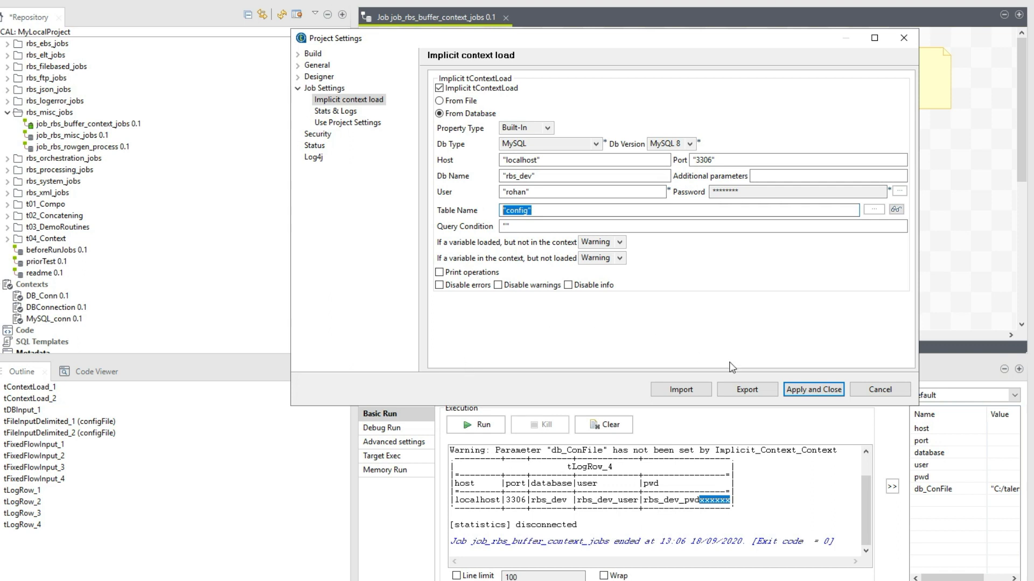
pyautogui.click(793, 389)
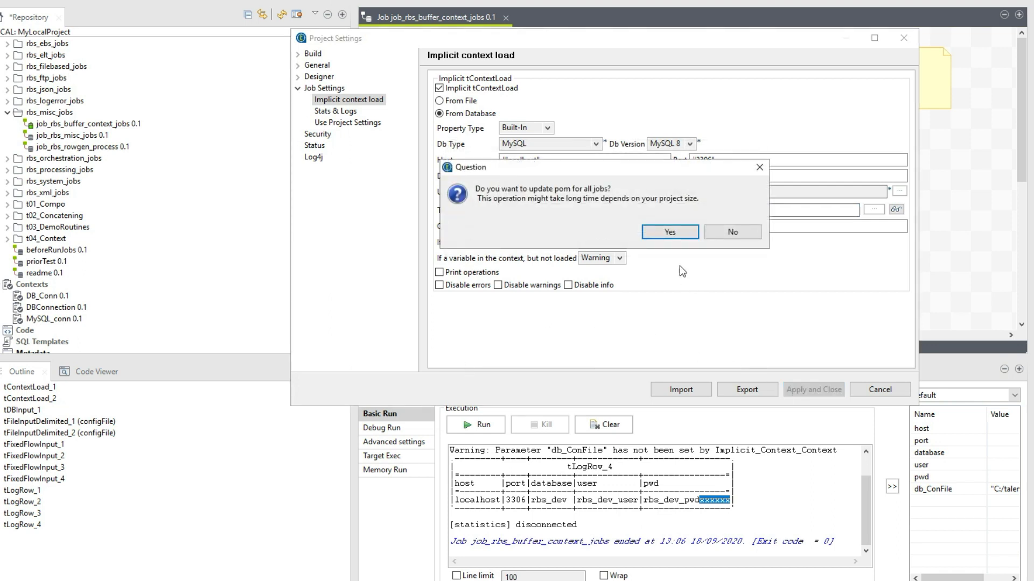
pyautogui.click(676, 234)
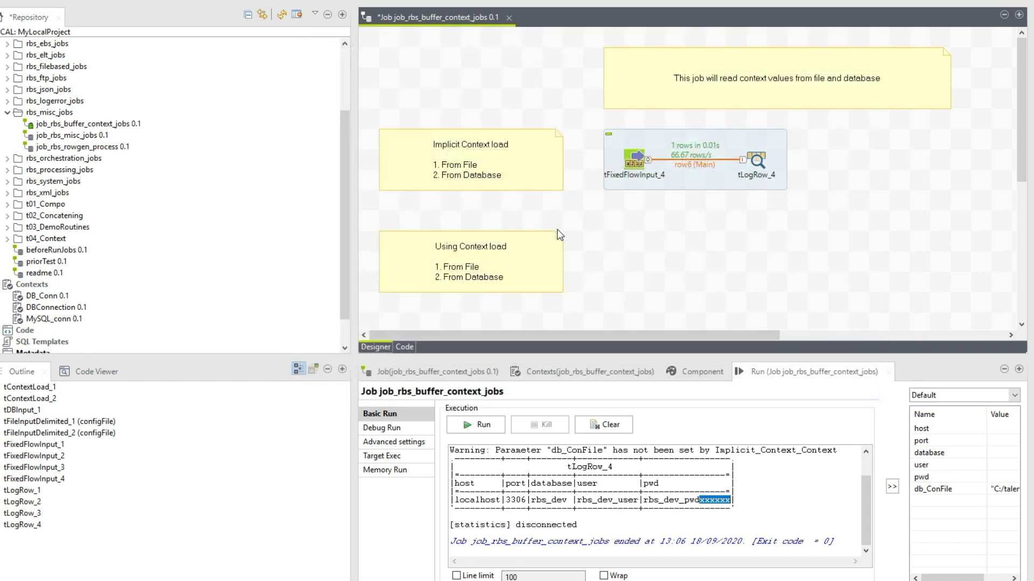
# Save job_rbs_buffer_context_jobs, run it with the database-based context load, and check the logged row.
pyautogui.hotkey('ctrl', 's')
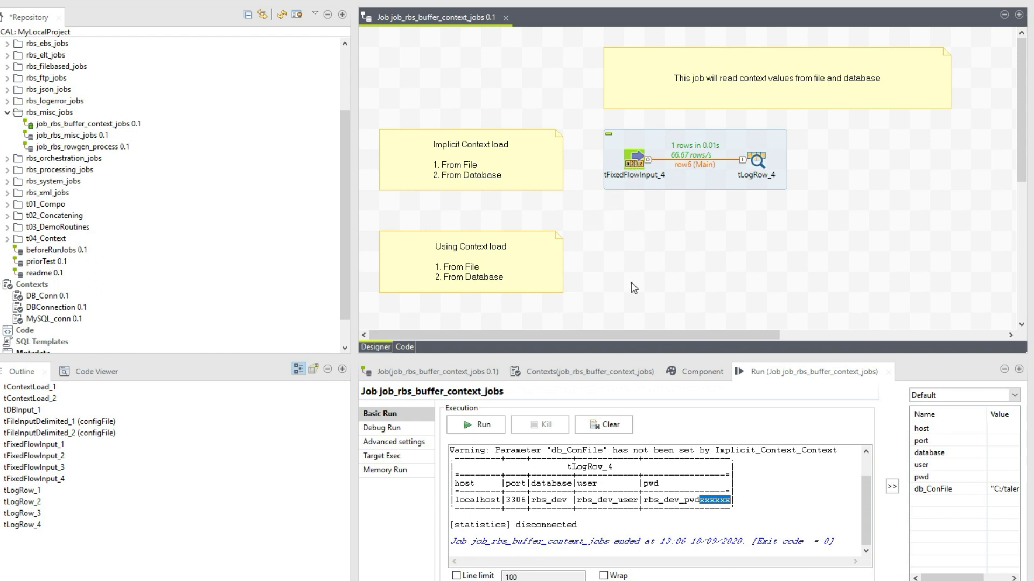
pyautogui.click(474, 429)
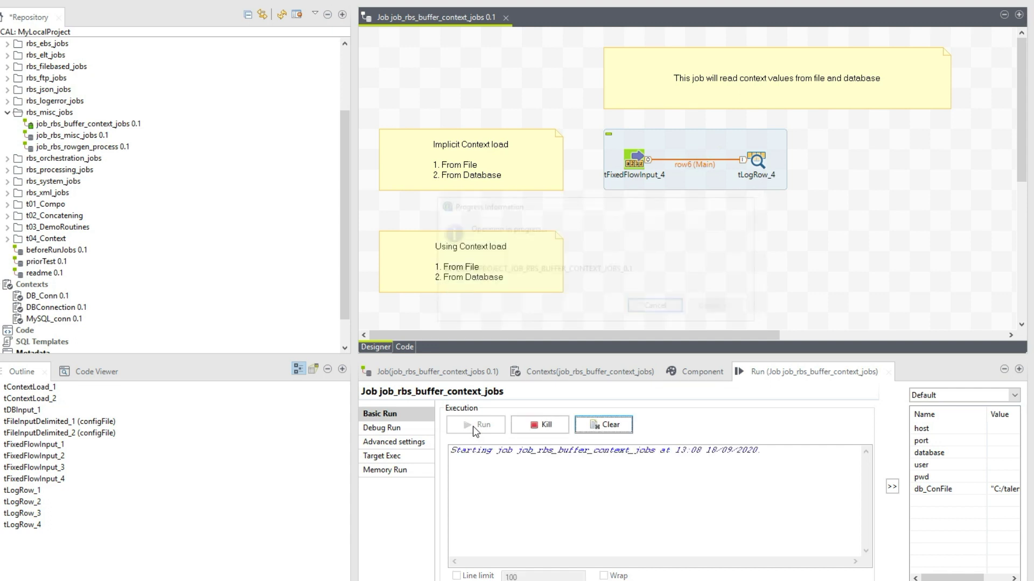
pyautogui.moveTo(469, 501); pyautogui.dragTo(705, 509)
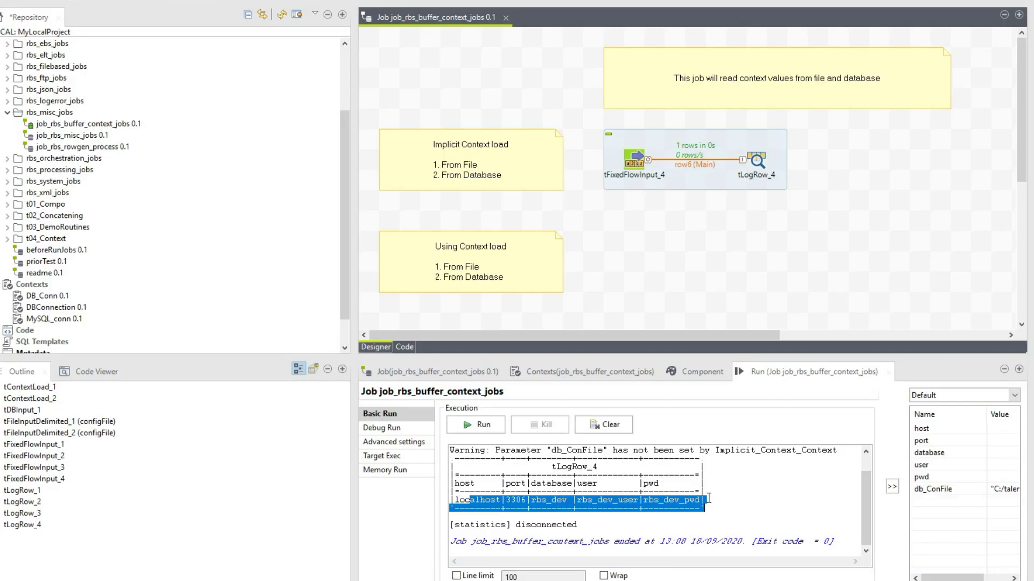
pyautogui.click(686, 500)
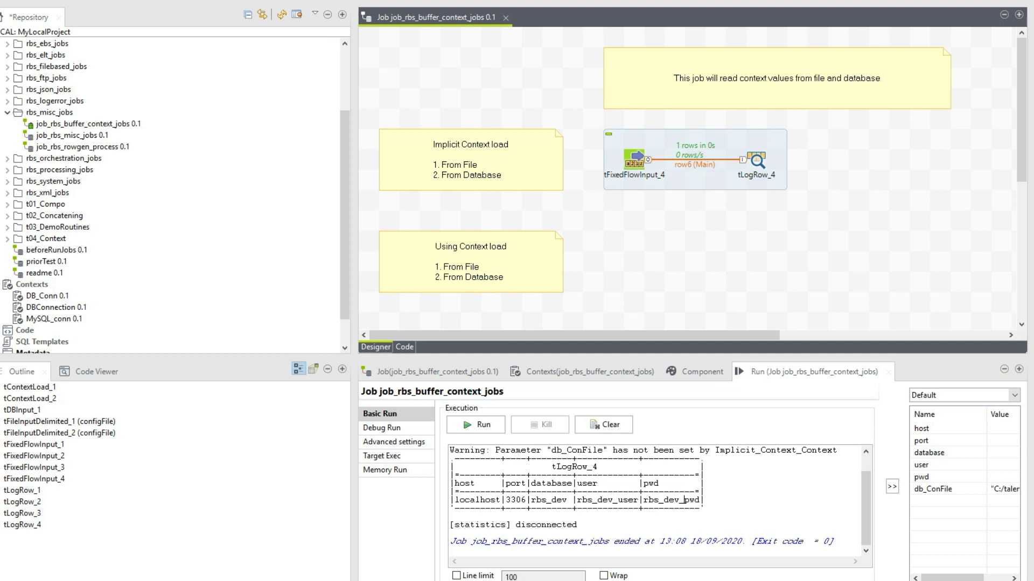
# Turn off Implicit tContextLoad in the project settings, apply the change, and update pom for all jobs.
pyautogui.click(11, 0)
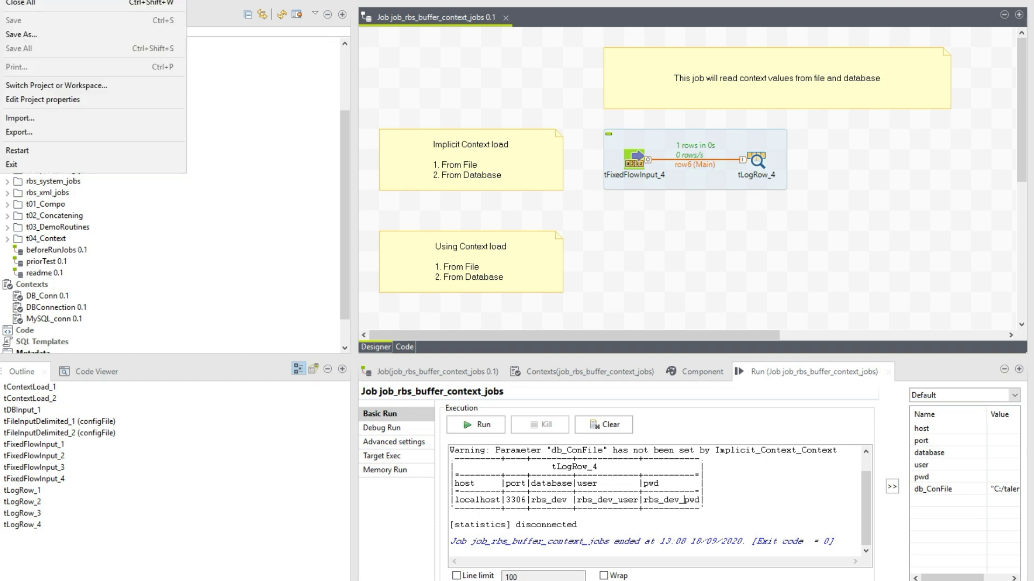
pyautogui.click(25, 104)
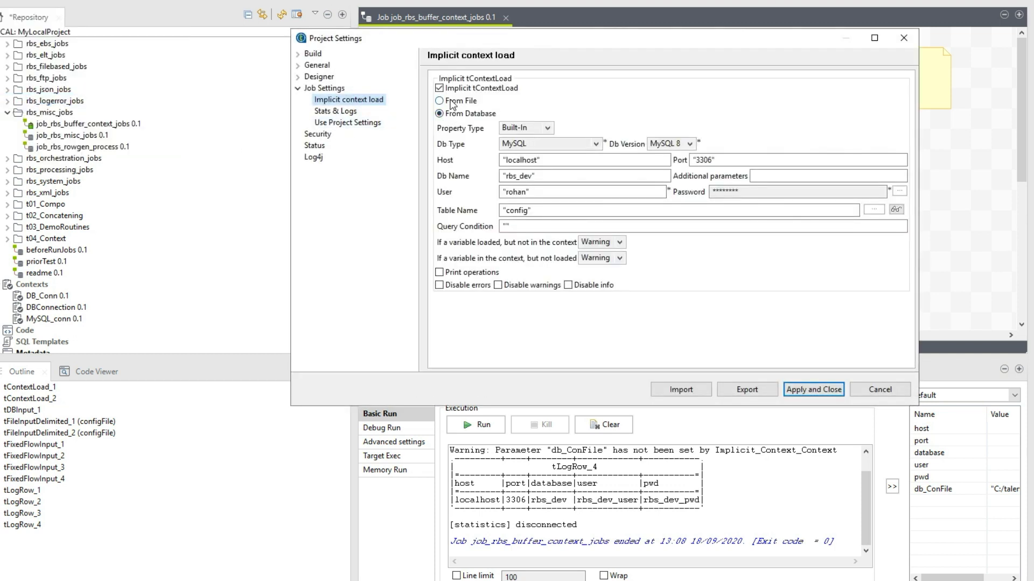
pyautogui.click(439, 89)
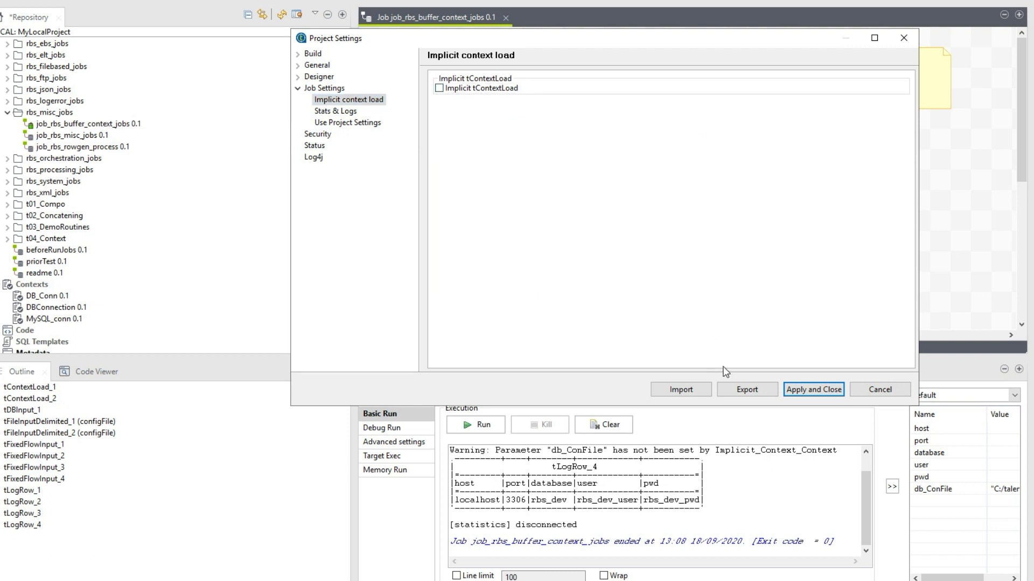
pyautogui.click(795, 392)
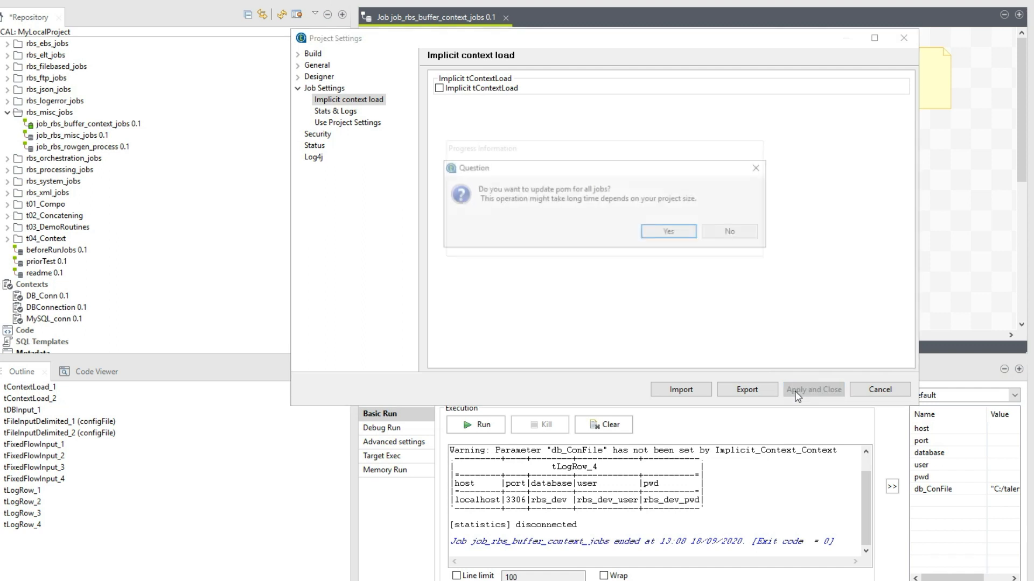
pyautogui.click(669, 231)
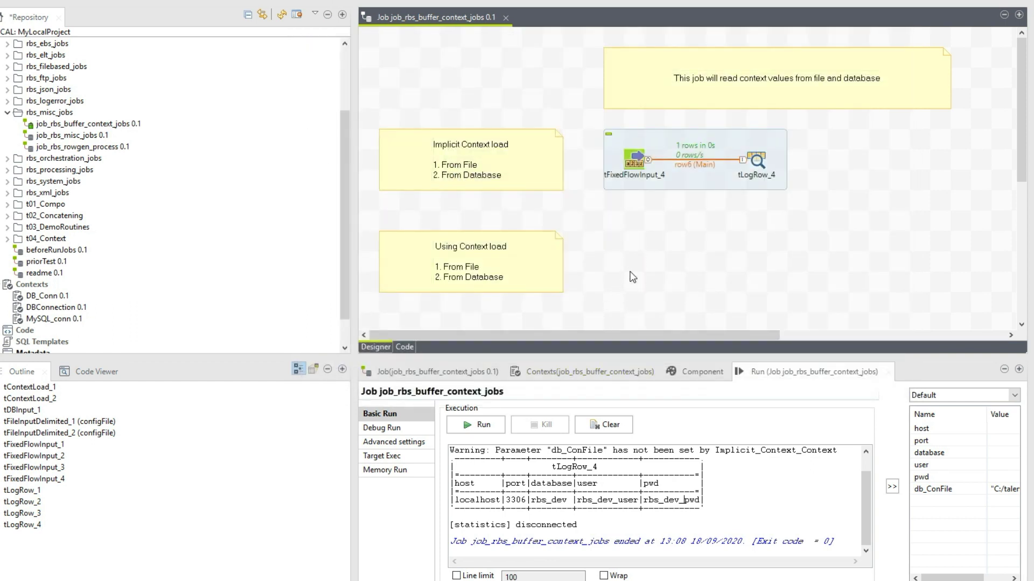
# Add a tFileInputDelimited component to the job canvas beside the Using Context load note.
pyautogui.hotkey('alt', 'Tab')
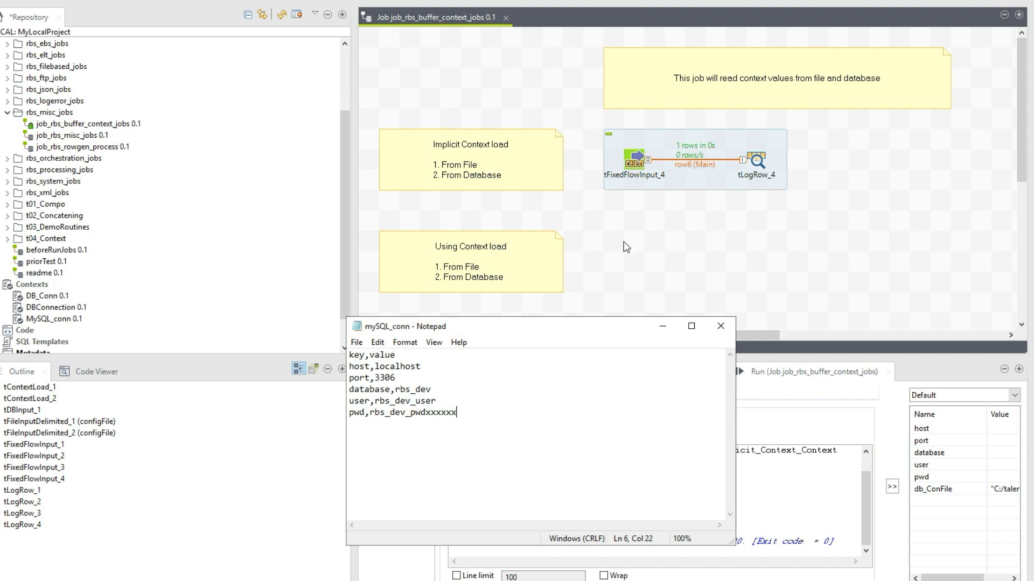
pyautogui.click(632, 259)
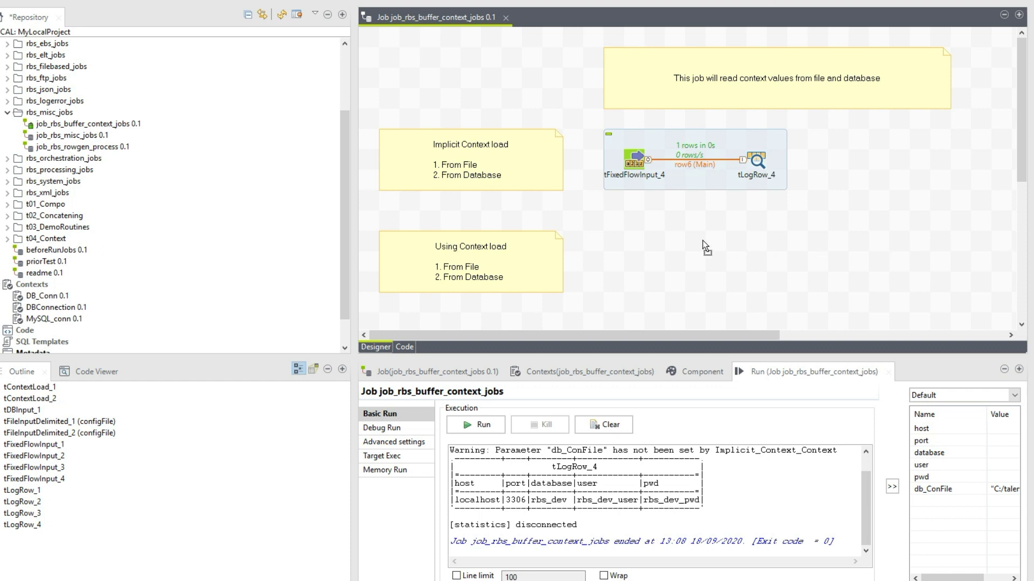
pyautogui.hotkey('ctrl', 'v')
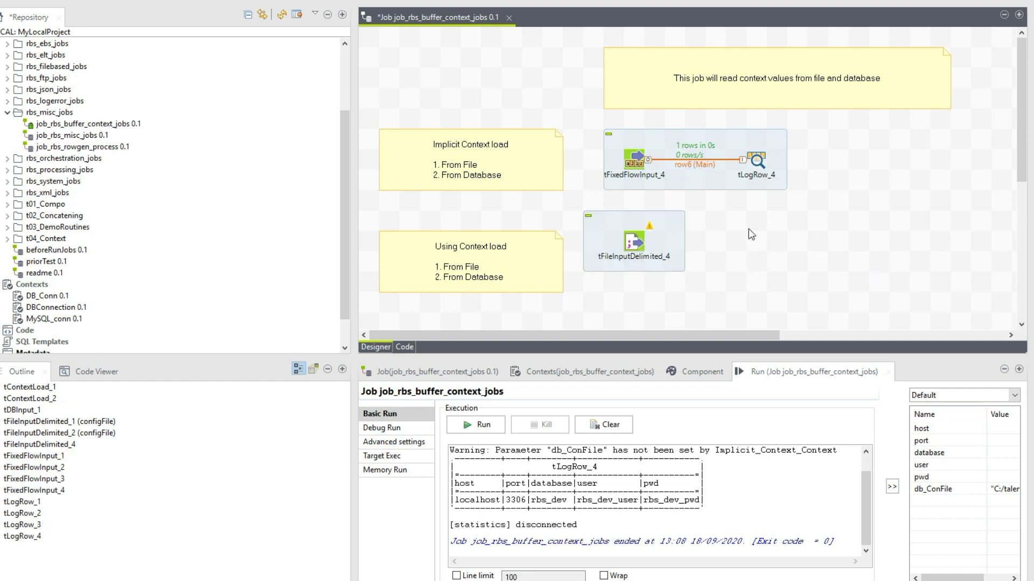
pyautogui.write('tfile')
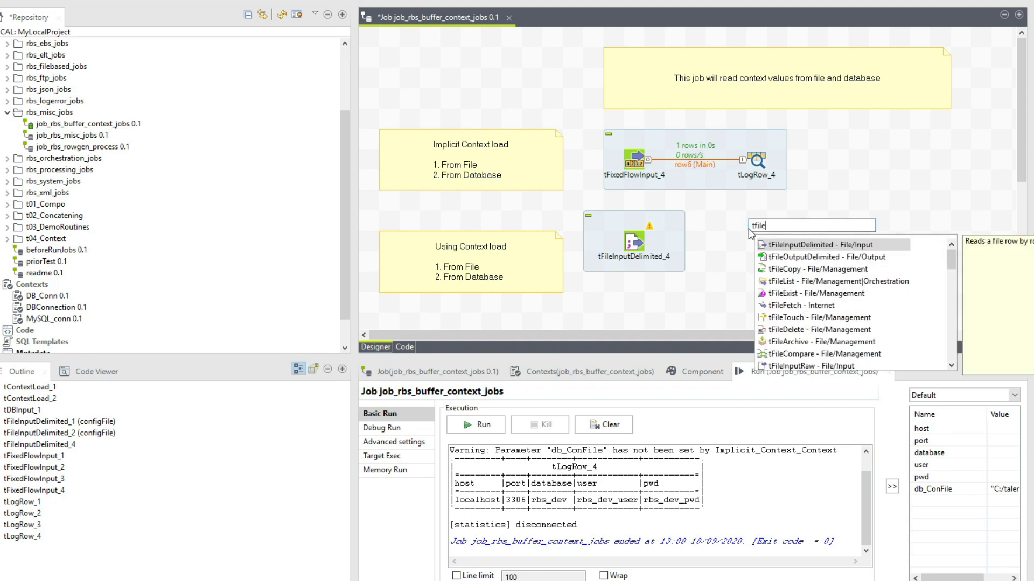
pyautogui.press('Return')
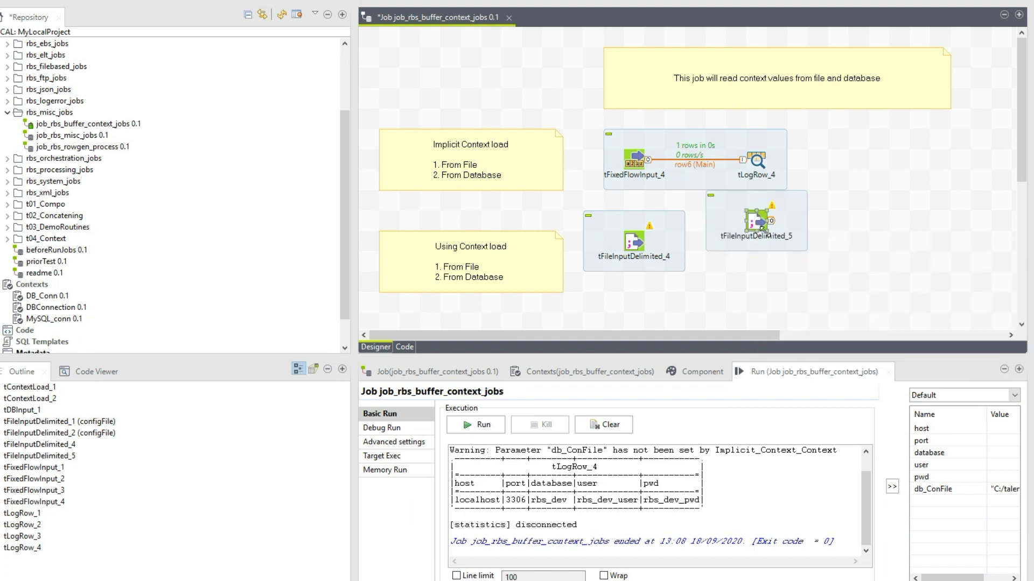
pyautogui.press('Delete')
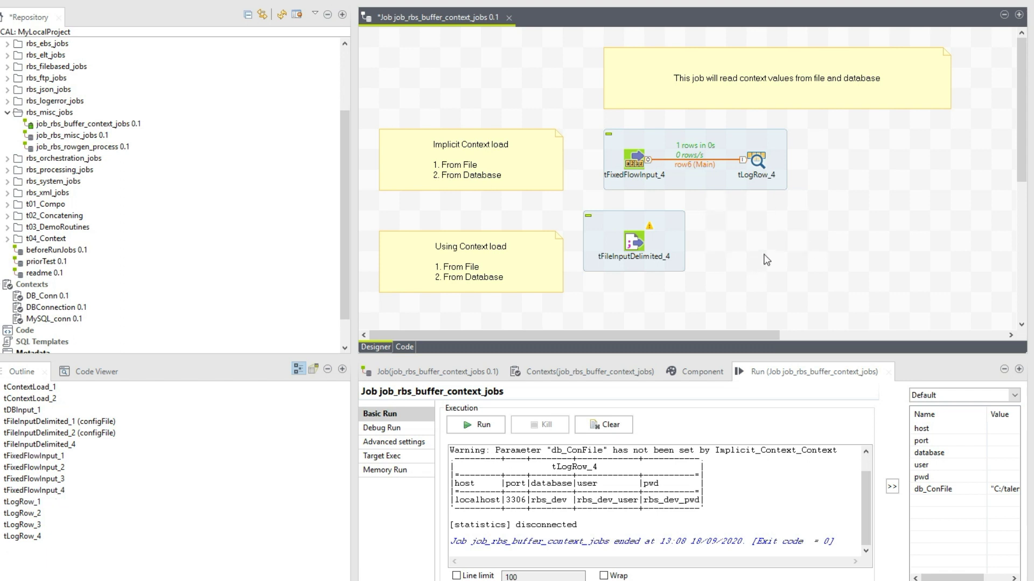
# Align the tFileInputDelimited component with the Using Context load note and set its input file to C:/talend/config/dev/mySQL_conn.txt.
pyautogui.click(635, 242)
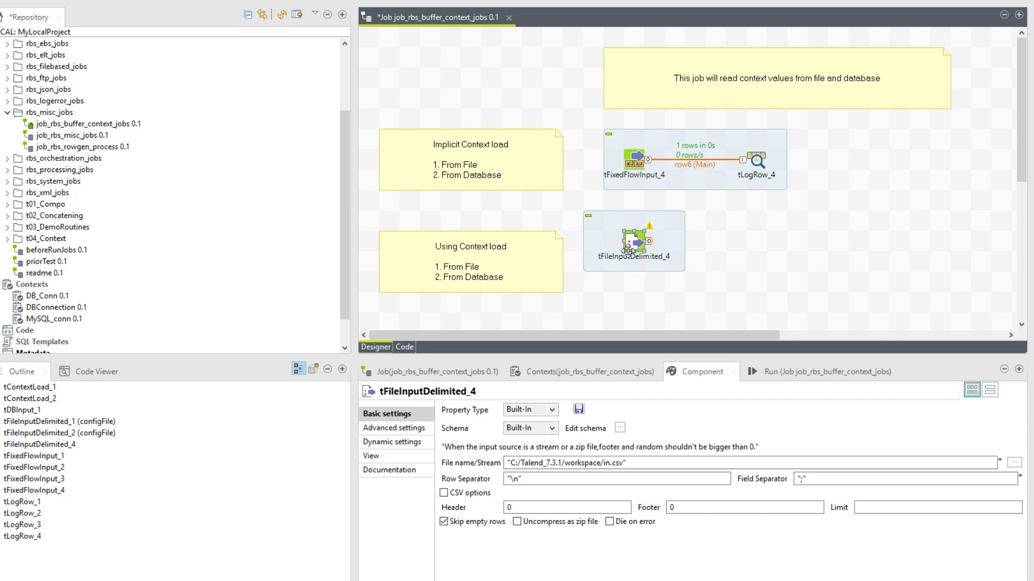
pyautogui.moveTo(643, 234); pyautogui.dragTo(643, 254)
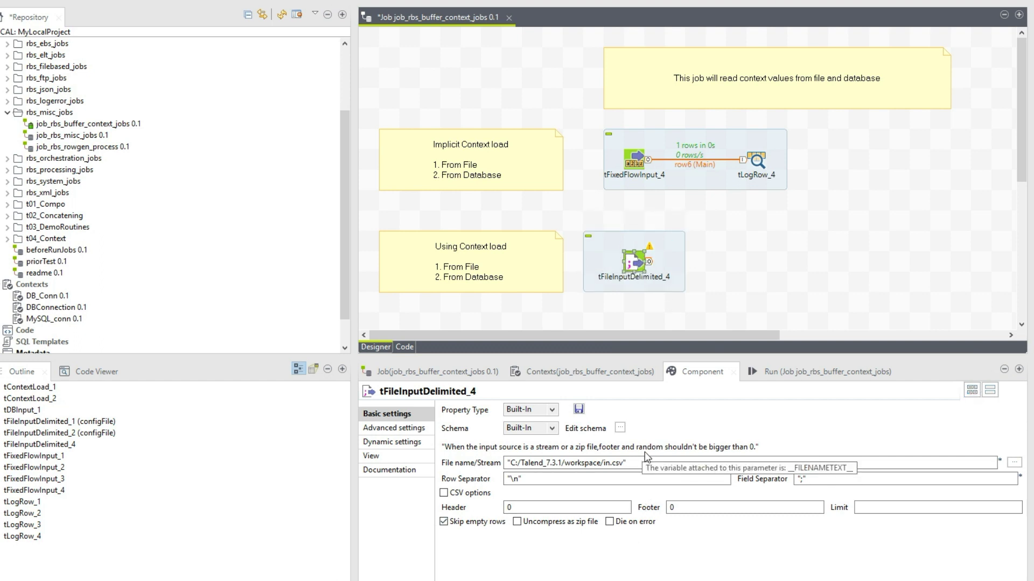
pyautogui.click(1015, 463)
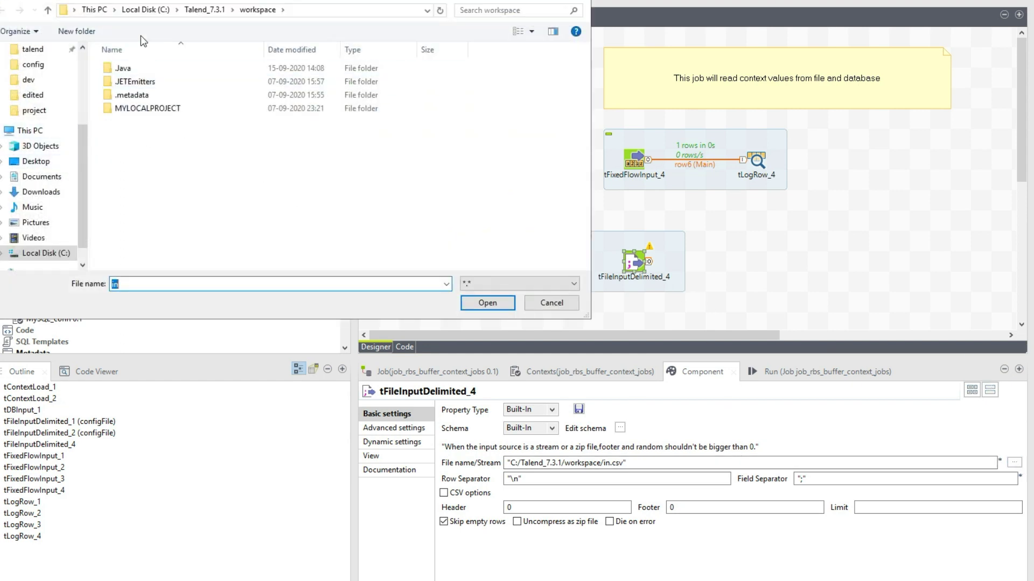
pyautogui.click(144, 10)
pyautogui.doubleClick(159, 136)
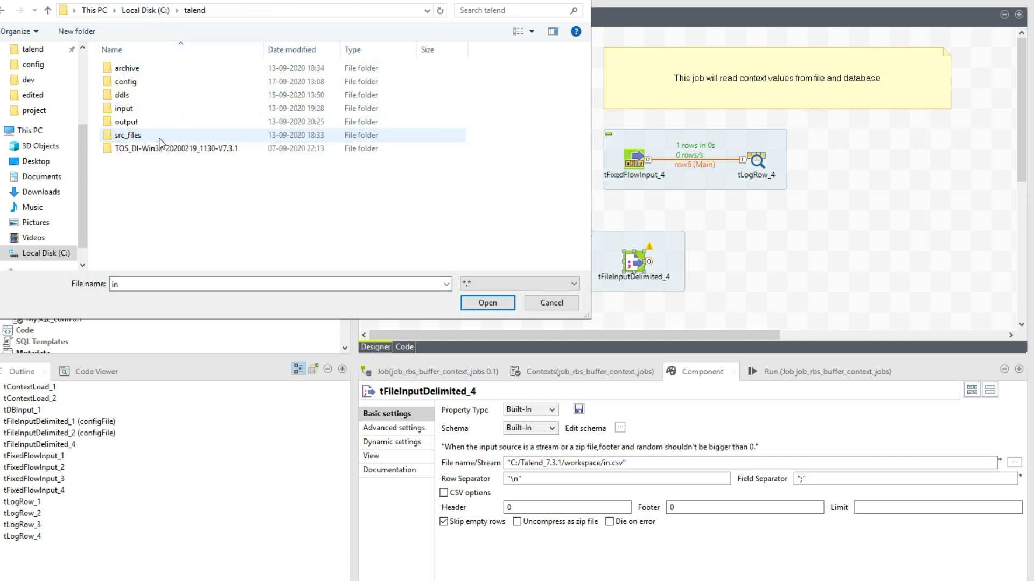
pyautogui.doubleClick(136, 83)
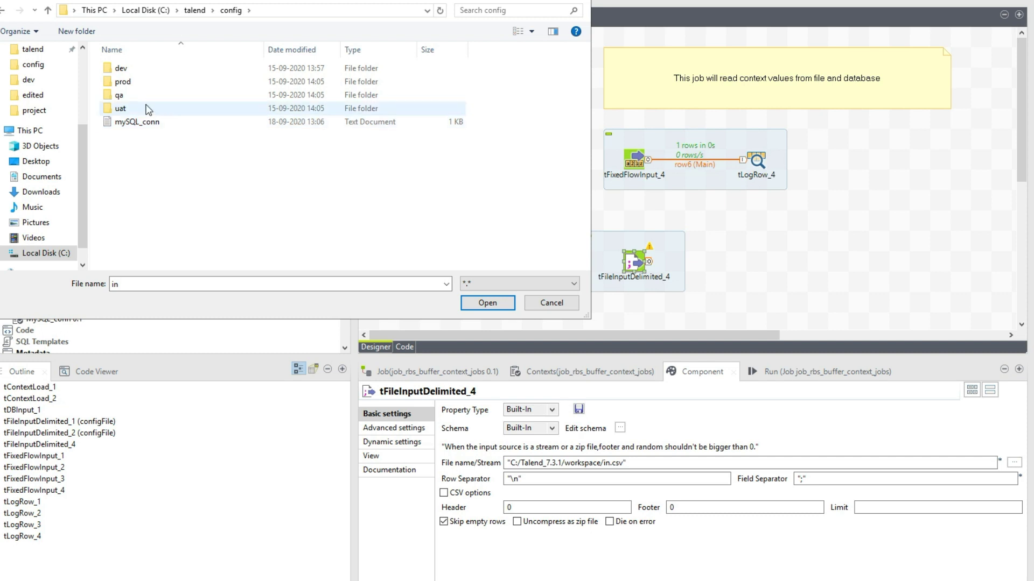
pyautogui.doubleClick(135, 70)
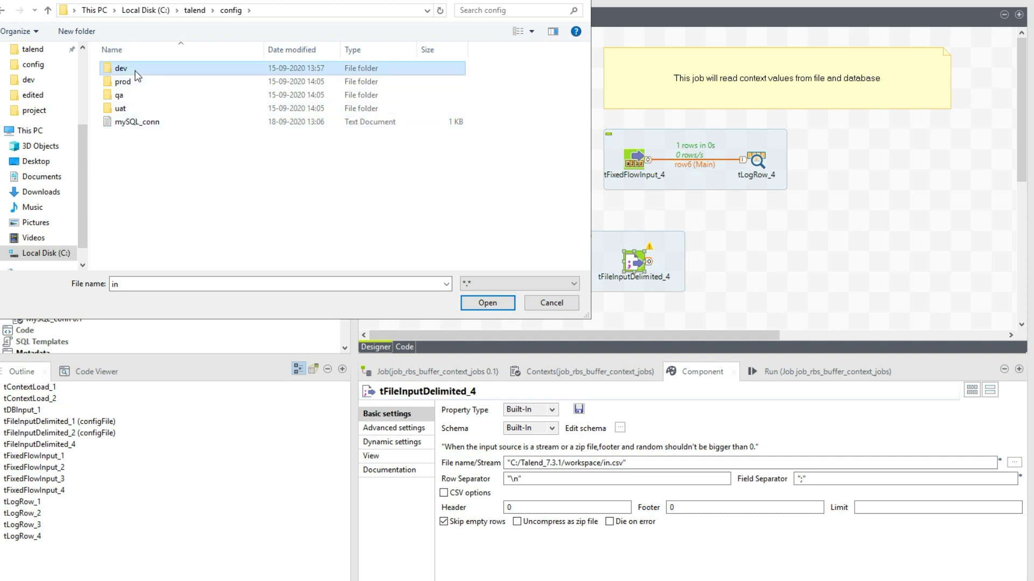
pyautogui.click(161, 68)
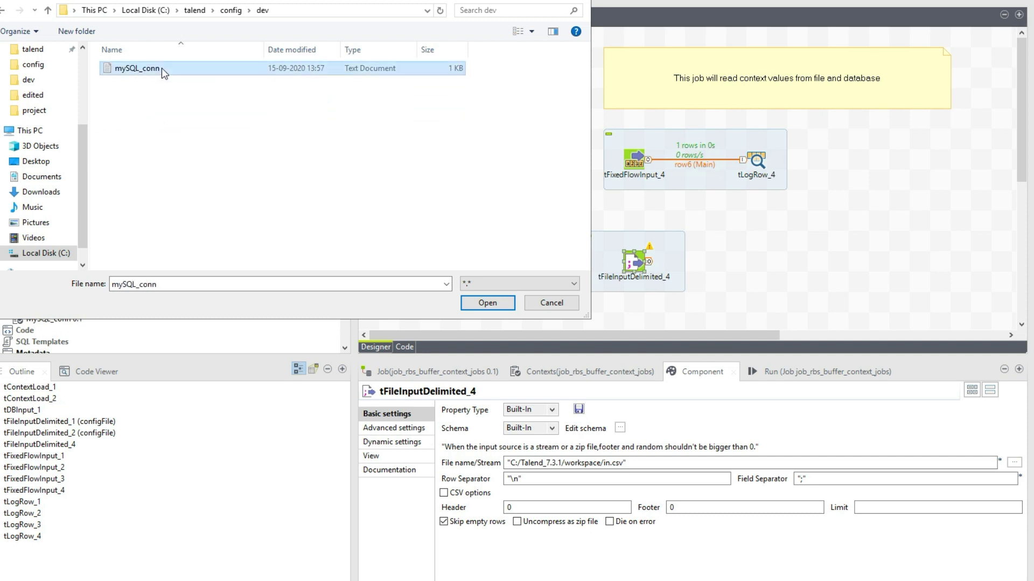
pyautogui.doubleClick(175, 68)
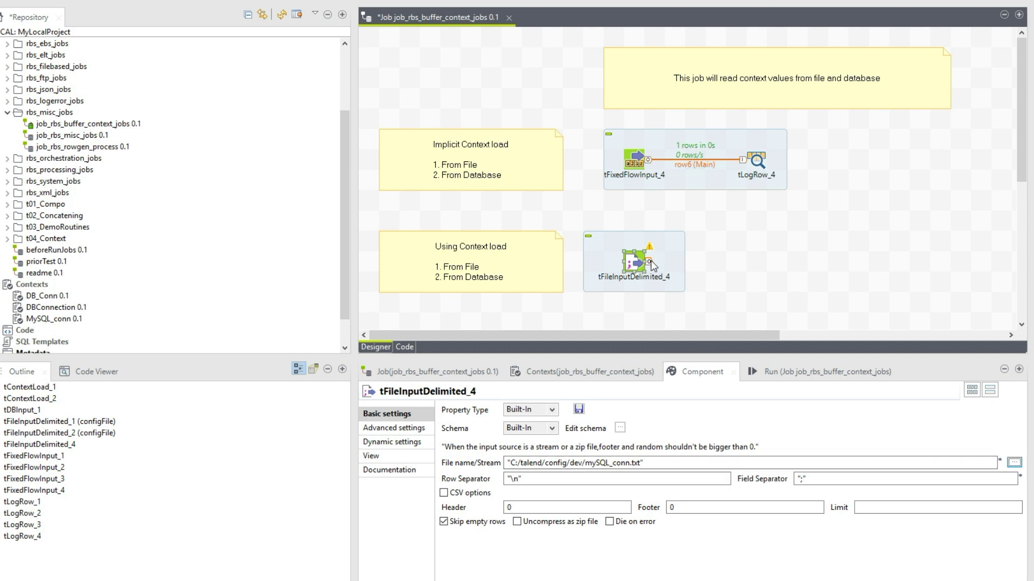
# Check the job's context variables and add a tContextLoad component beside the tFileInputDelimited component.
pyautogui.moveTo(651, 265); pyautogui.dragTo(747, 264)
pyautogui.click(543, 373)
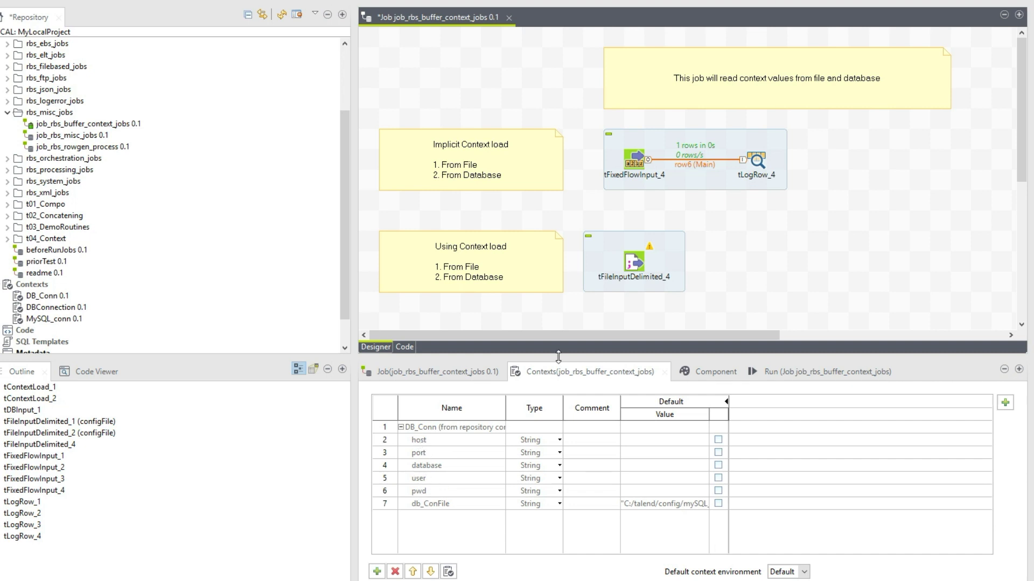
pyautogui.click(635, 263)
pyautogui.click(762, 257)
pyautogui.write('tconte')
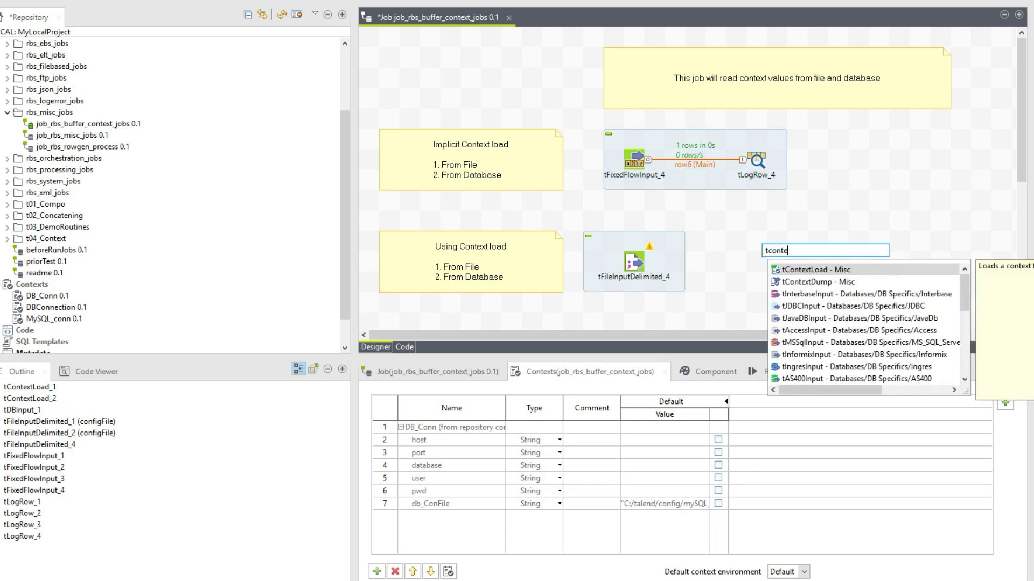
pyautogui.doubleClick(800, 270)
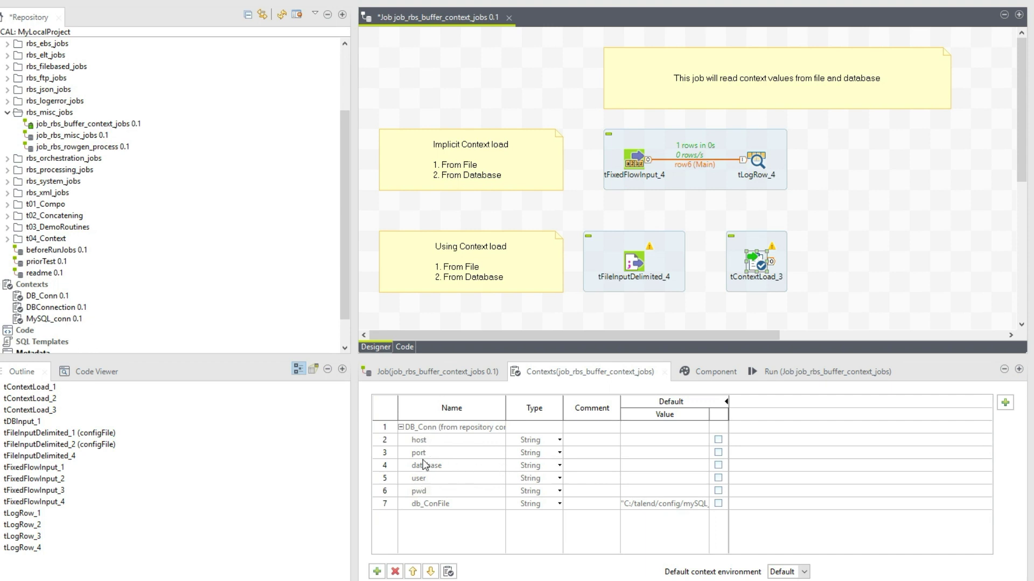
pyautogui.moveTo(280, 580)
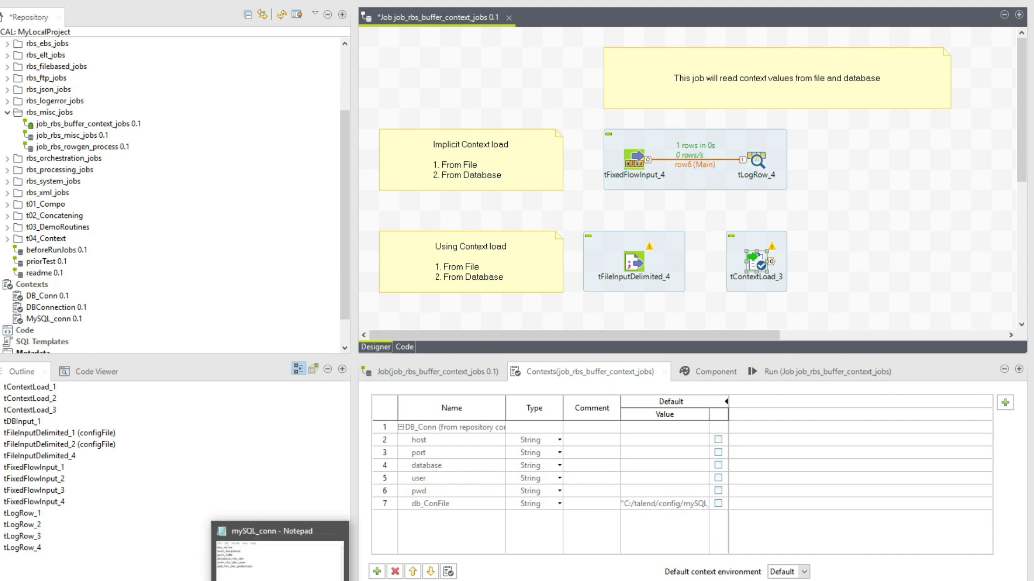
pyautogui.click(636, 263)
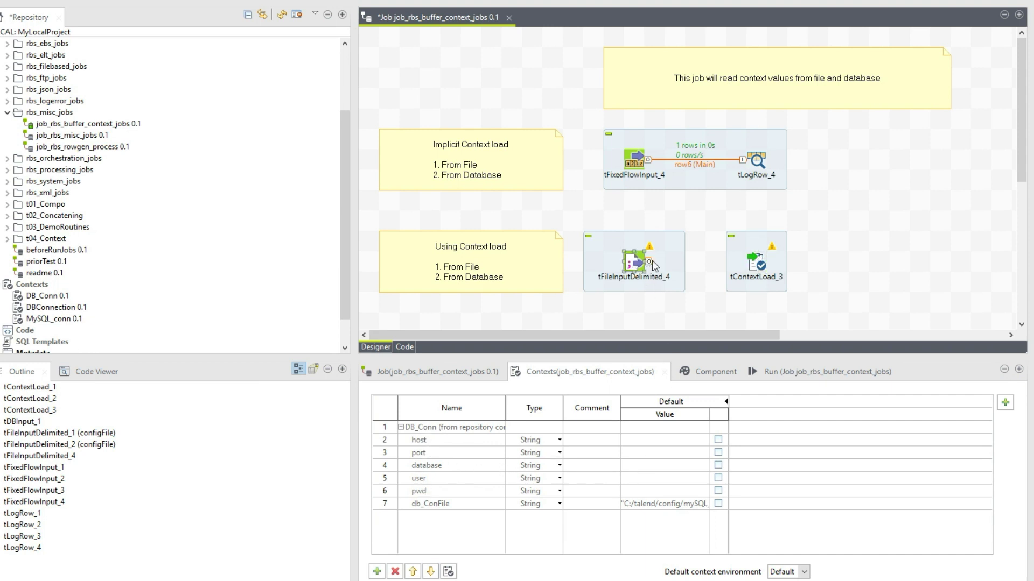
pyautogui.moveTo(651, 265); pyautogui.dragTo(756, 269)
pyautogui.click(755, 268)
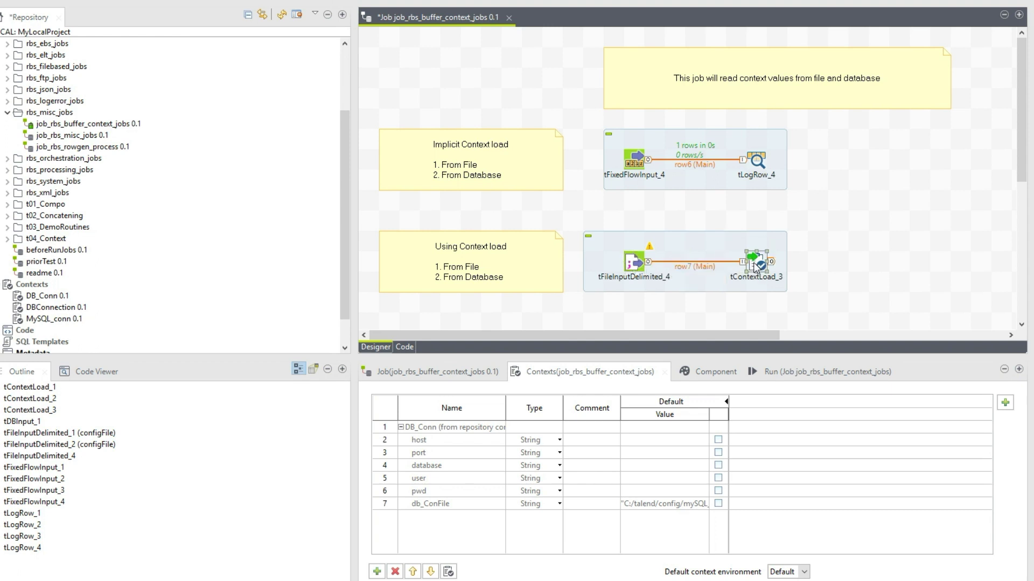
pyautogui.click(683, 267)
pyautogui.press('Delete')
# Connect the tFileInputDelimited component to tContextLoad with a Main row and save the job.
pyautogui.rightClick(631, 263)
pyautogui.moveTo(695, 273)
pyautogui.click(819, 273)
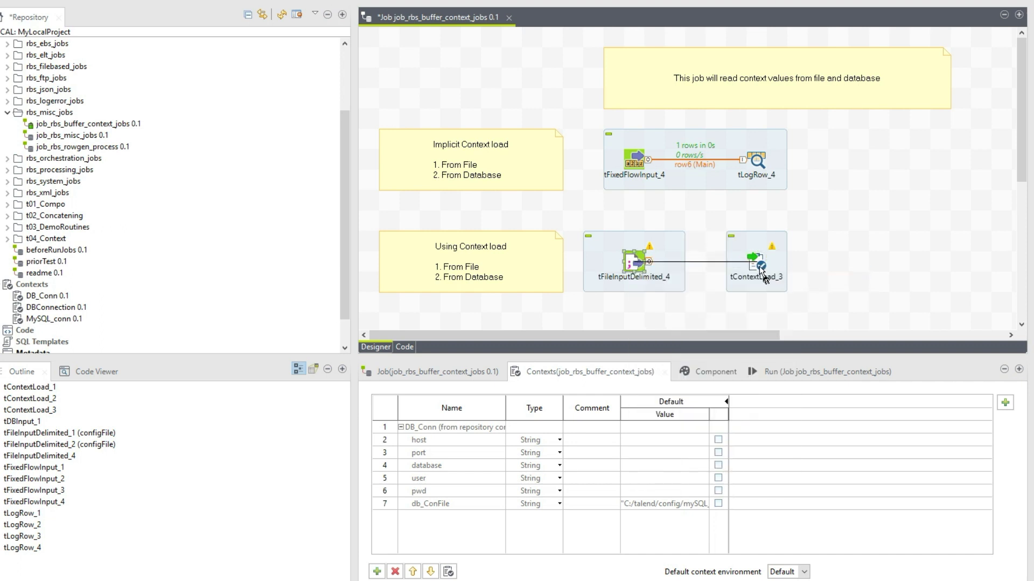
pyautogui.click(759, 266)
pyautogui.hotkey('ctrl', 's')
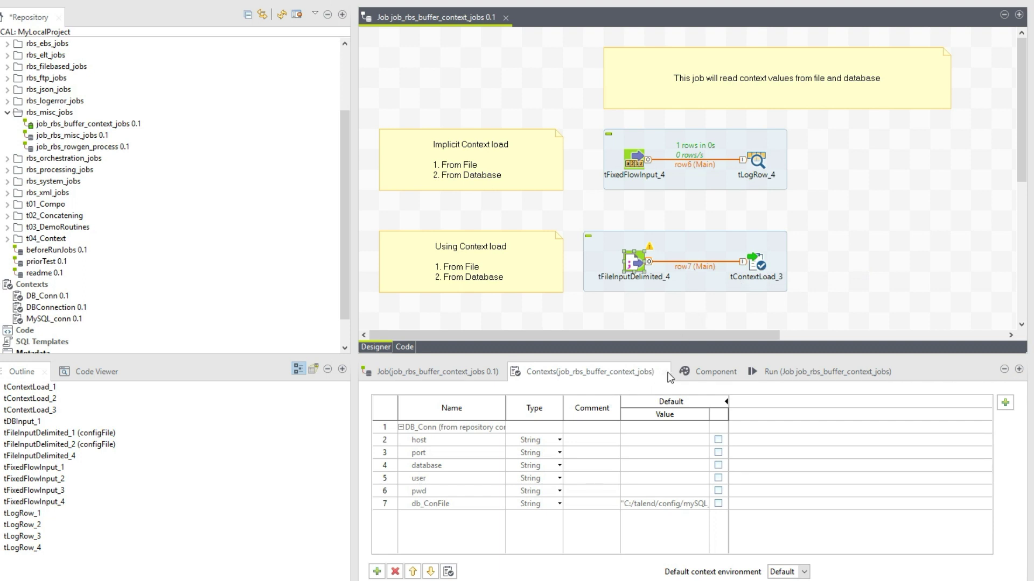
# Clear the previous run output and run job_rbs_buffer_context_jobs, dismissing any error dialog.
pyautogui.click(776, 377)
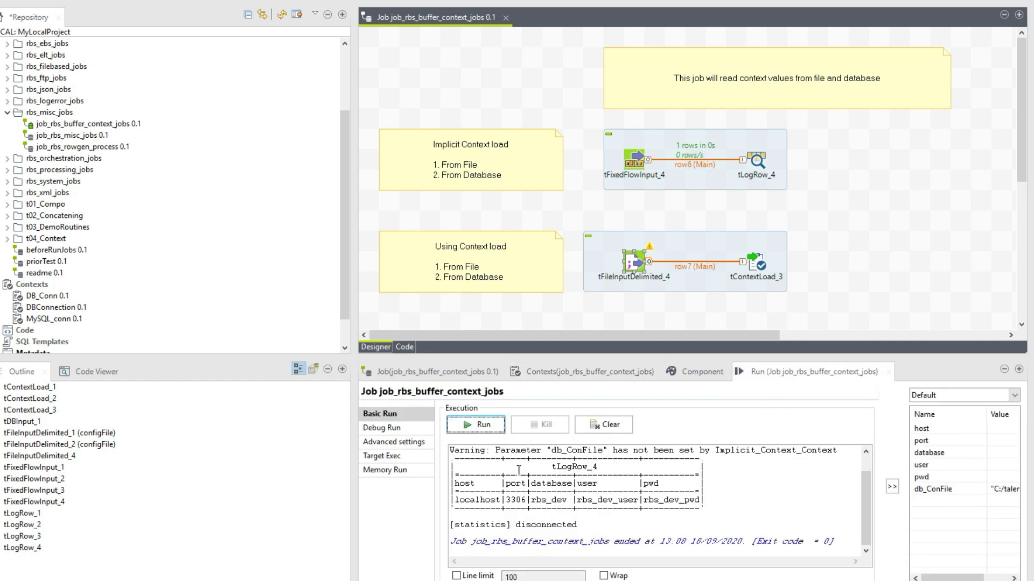
pyautogui.click(611, 429)
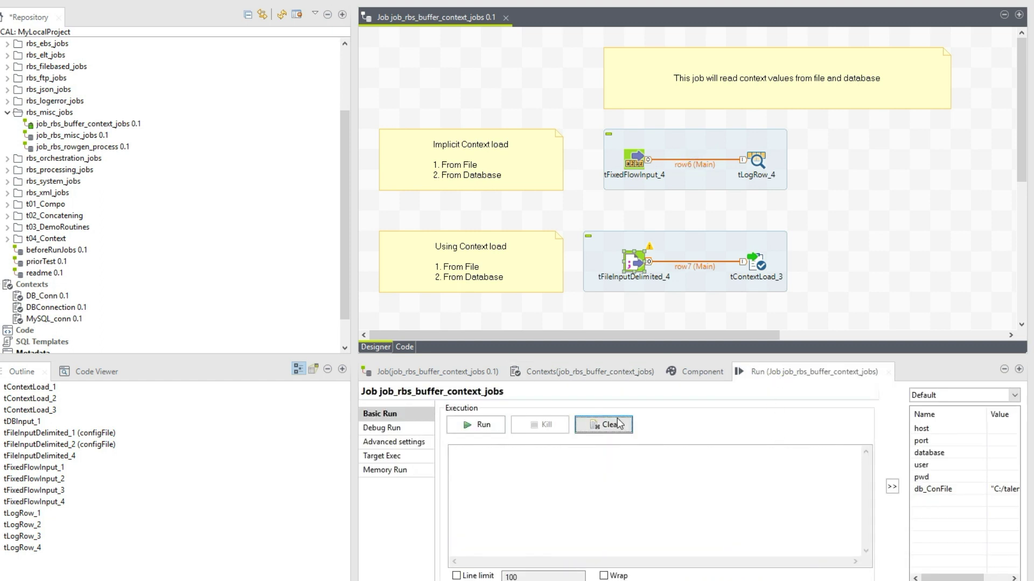
pyautogui.click(468, 431)
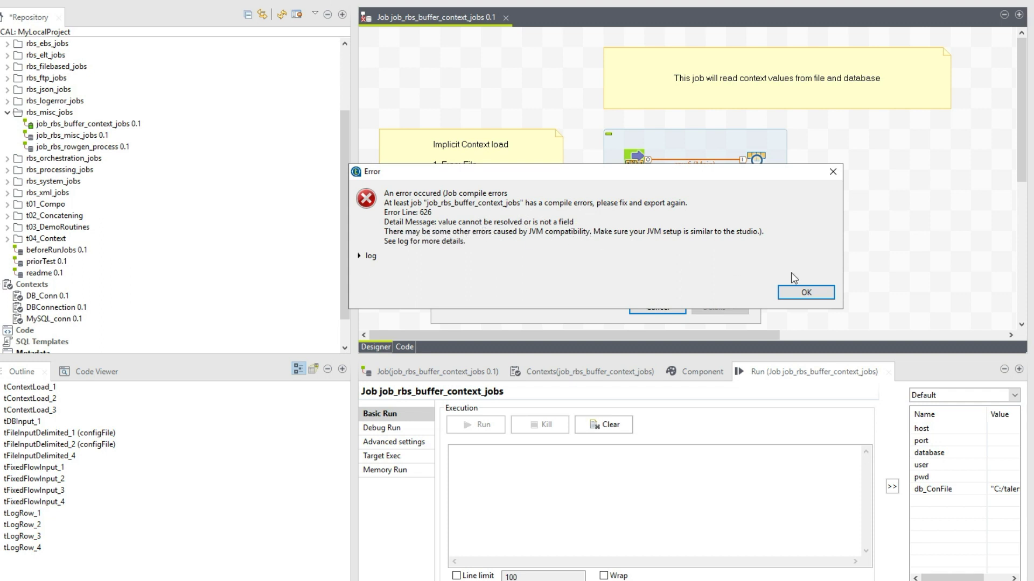
pyautogui.click(806, 292)
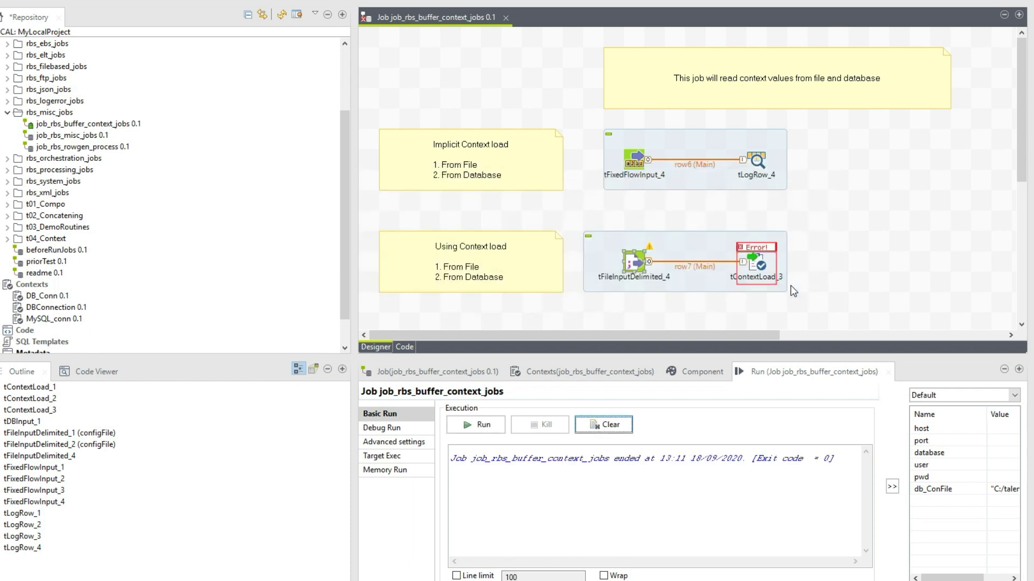
# Examine the tContextLoad input and output schema without changing it, and open the settings of the connected tFileInputDelimited component.
pyautogui.click(761, 268)
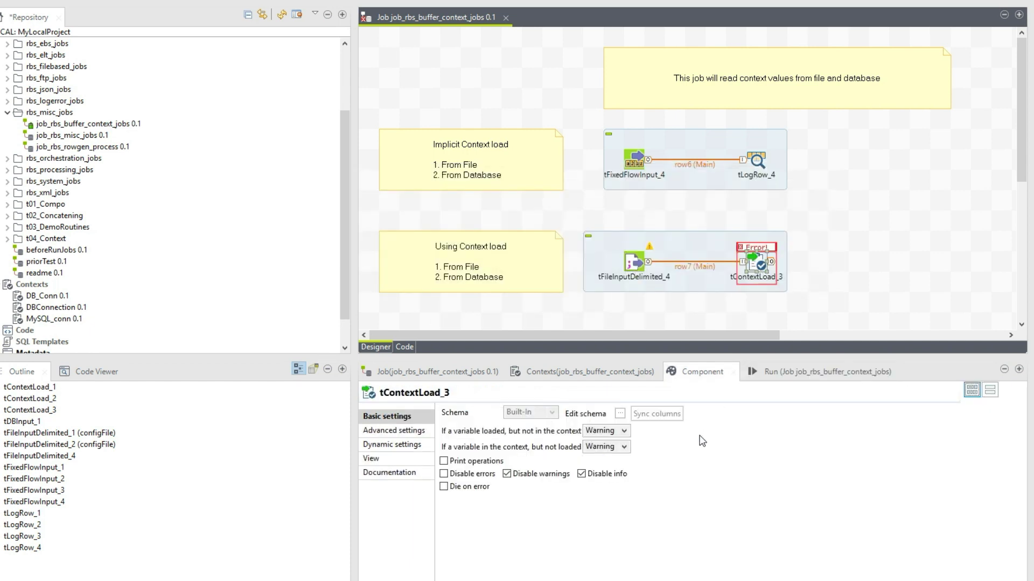
pyautogui.click(620, 414)
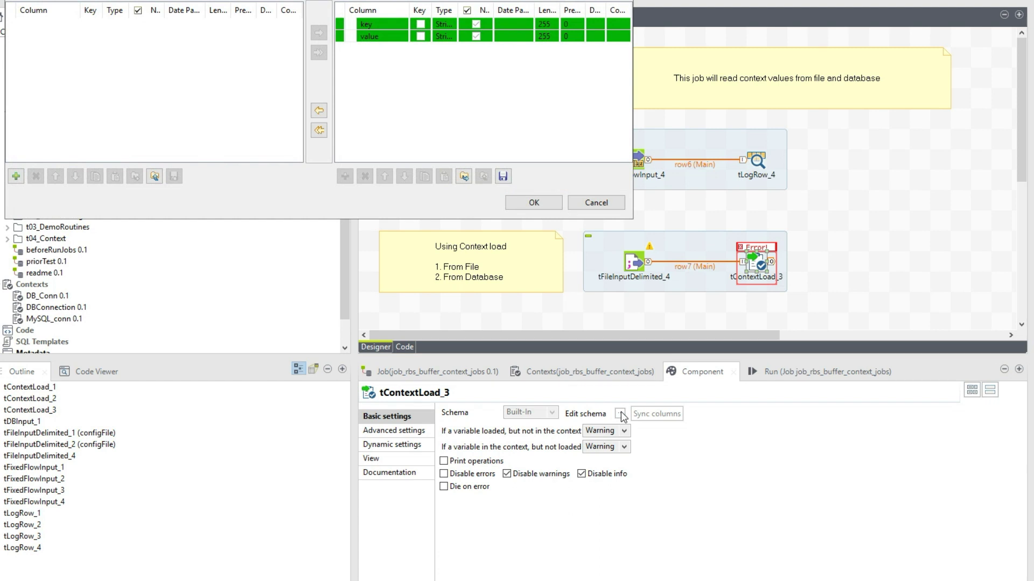
pyautogui.click(595, 205)
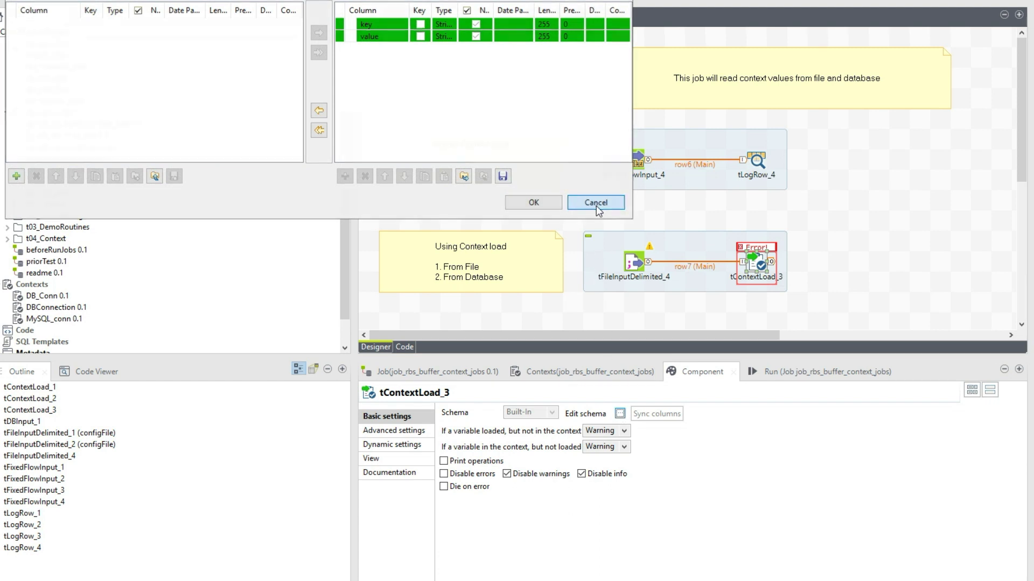
pyautogui.click(634, 262)
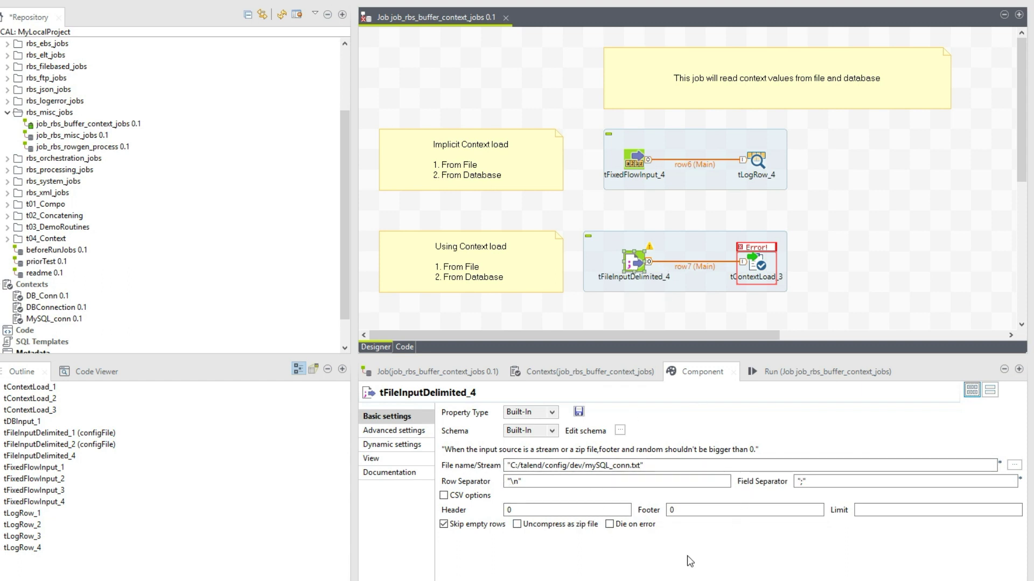
# Add two String columns, key and value, to the tFileInputDelimited_4 schema and save the job.
pyautogui.click(620, 430)
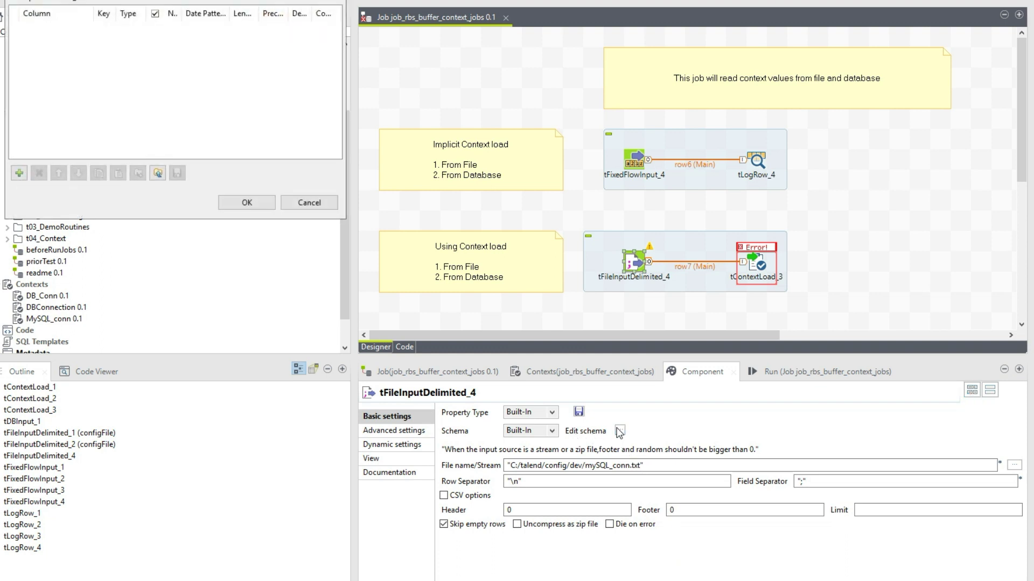
pyautogui.click(20, 173)
pyautogui.click(20, 172)
pyautogui.click(77, 25)
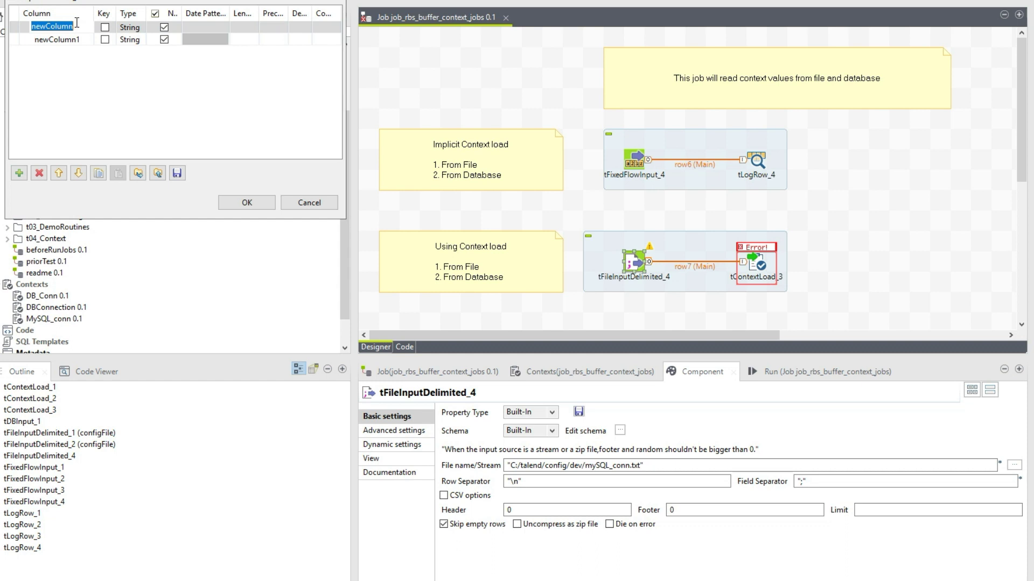
pyautogui.write('key')
pyautogui.press('Return')
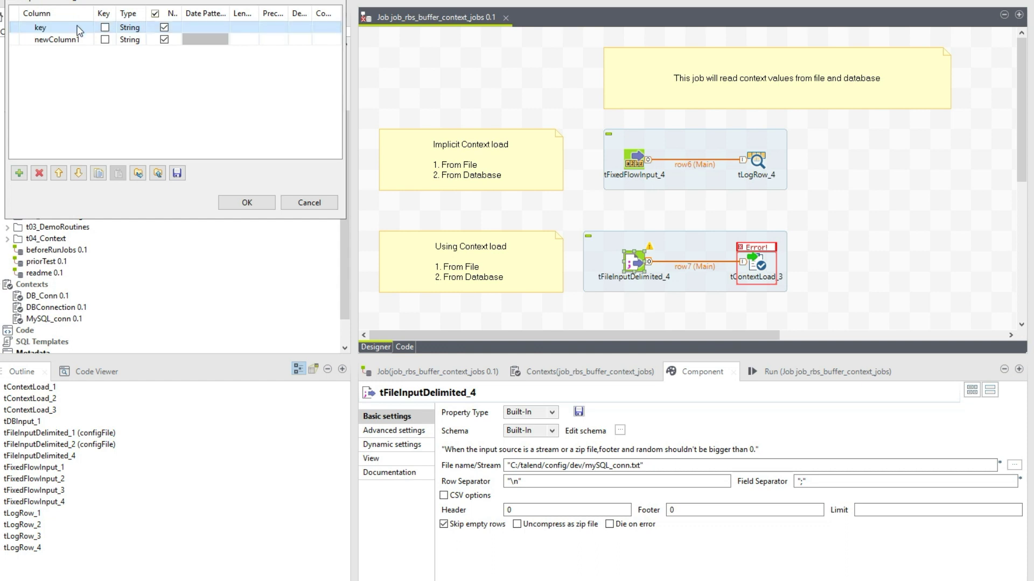
pyautogui.click(76, 40)
pyautogui.write('value')
pyautogui.press('Return')
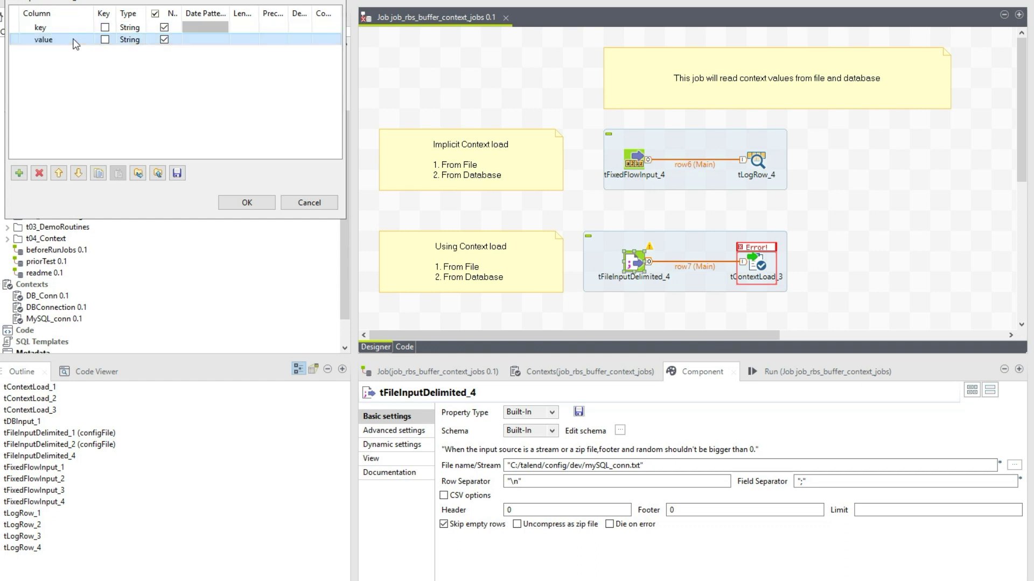
pyautogui.click(224, 202)
pyautogui.click(668, 297)
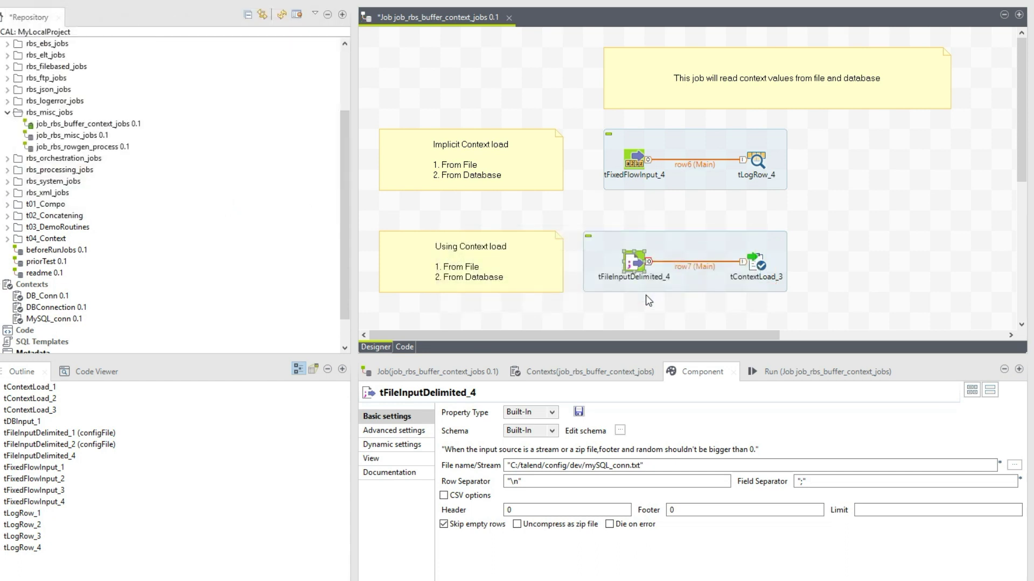
pyautogui.hotkey('ctrl', 's')
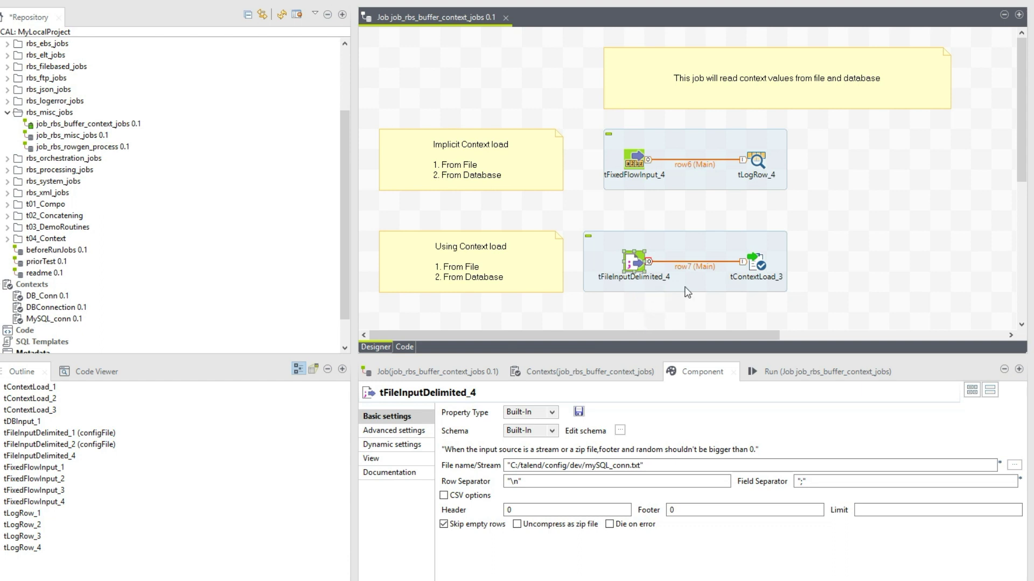
# Check the job's context variables and the tContextLoad_3 input and output schema, and run job_rbs_buffer_context_jobs.
pyautogui.click(568, 373)
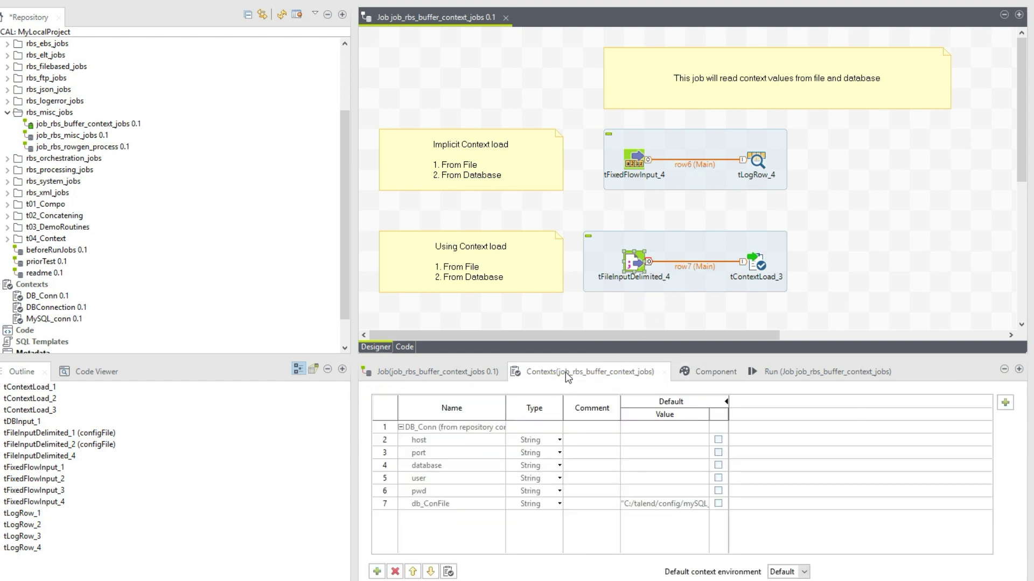
pyautogui.doubleClick(638, 265)
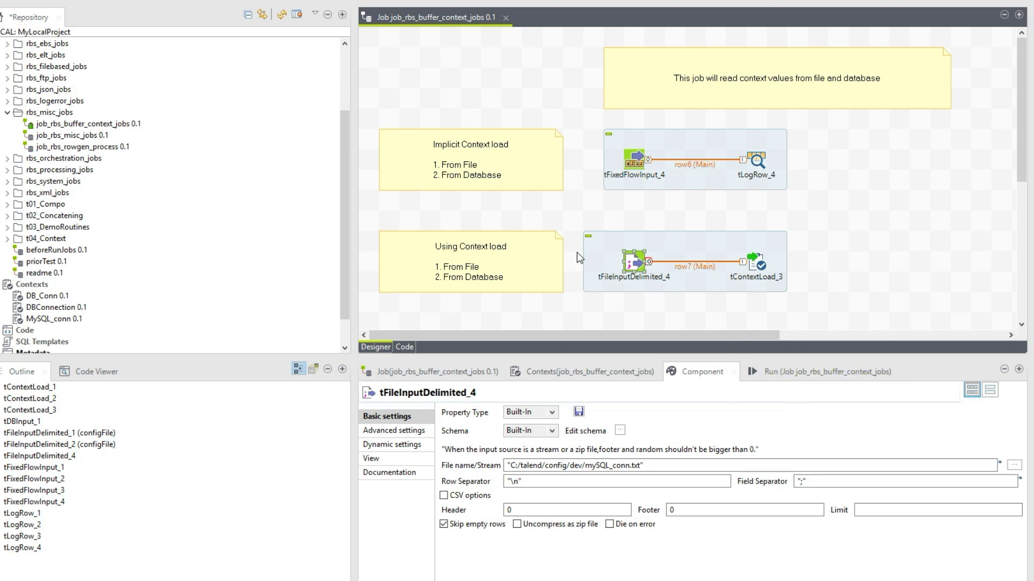
pyautogui.click(752, 264)
pyautogui.click(619, 414)
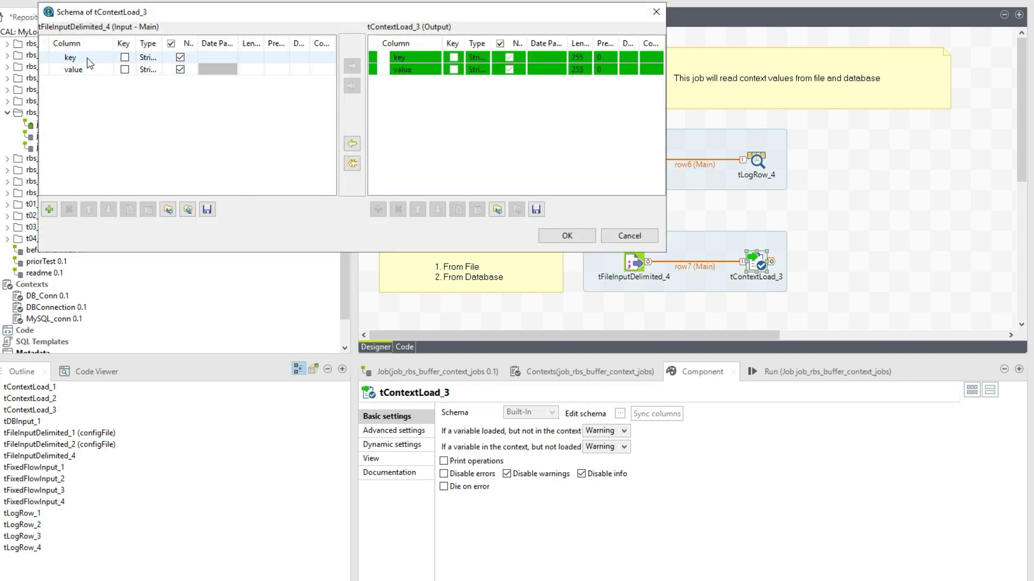
pyautogui.click(581, 239)
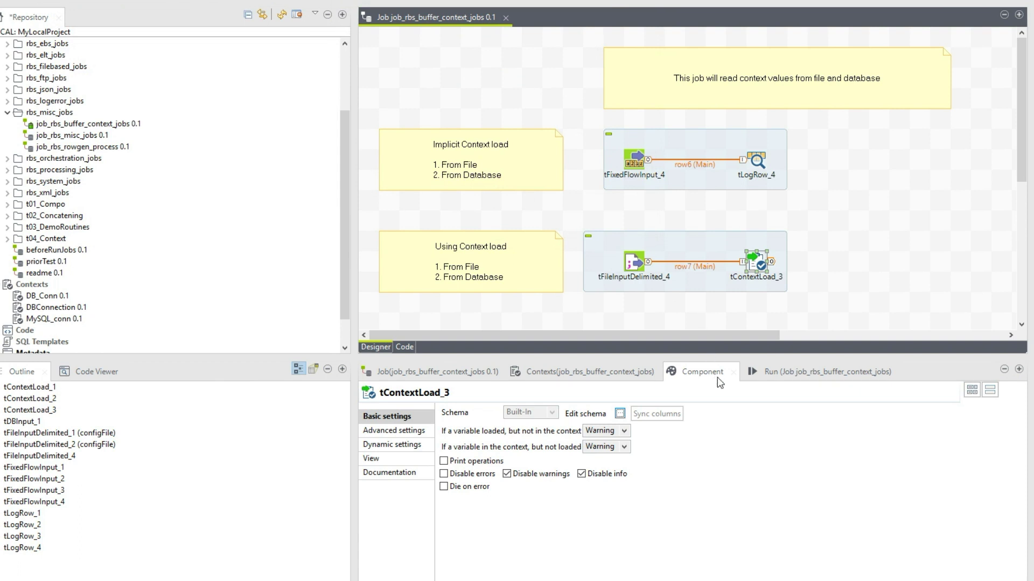
pyautogui.click(763, 373)
pyautogui.click(476, 428)
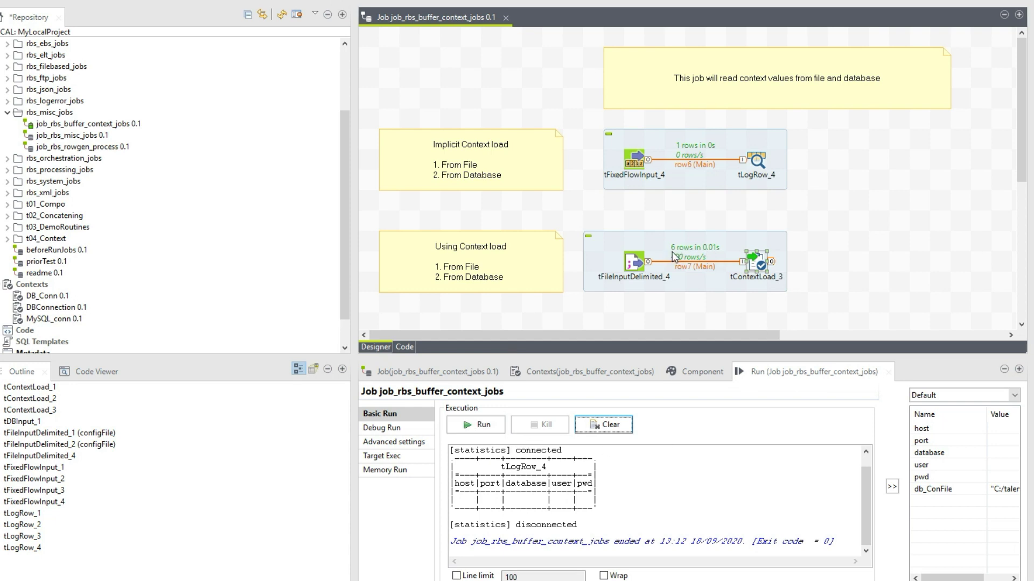
# Set the field separator of tFileInputDelimited_4 to "," and save the job.
pyautogui.doubleClick(634, 262)
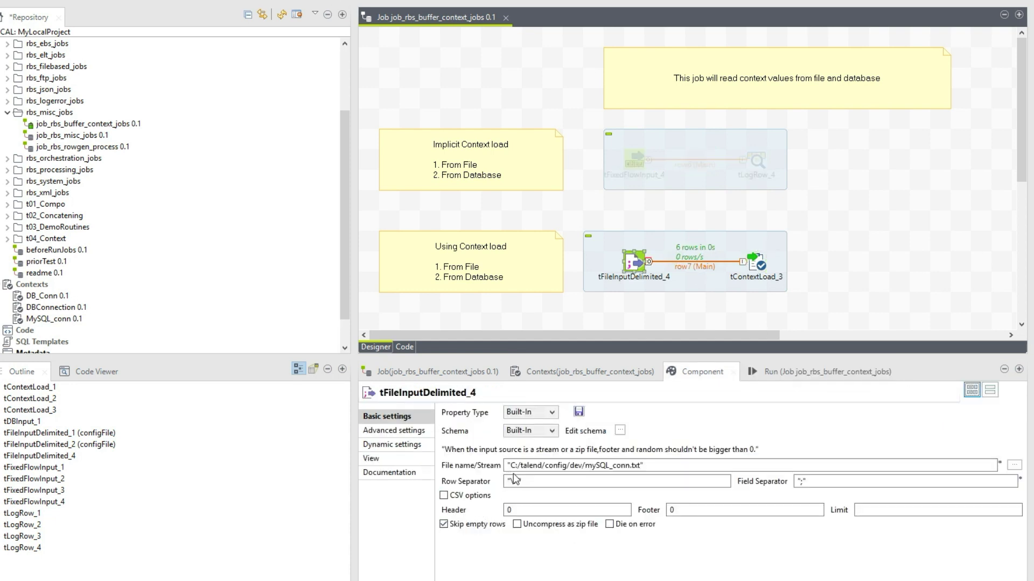
pyautogui.moveTo(524, 466); pyautogui.dragTo(645, 466)
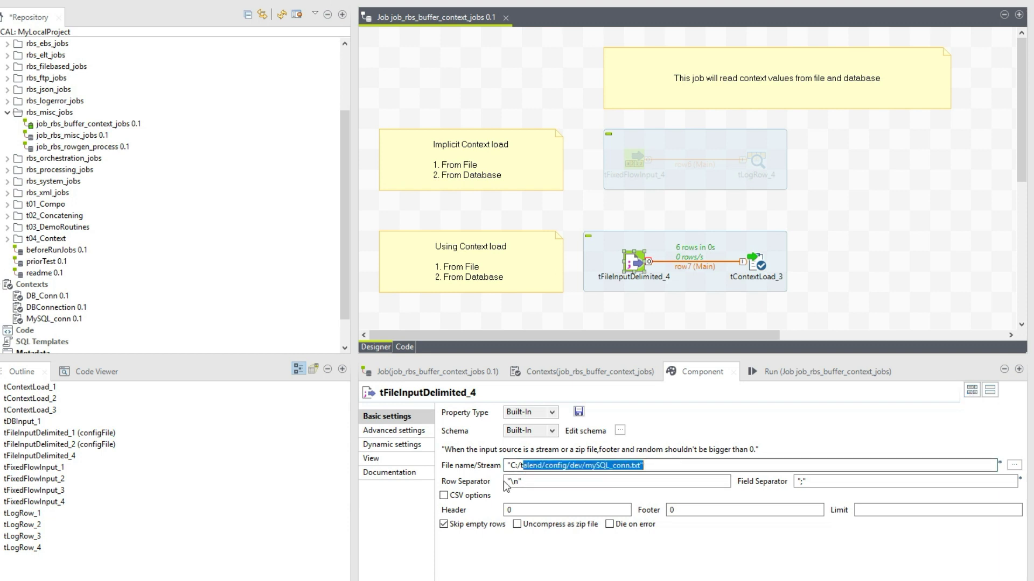
pyautogui.moveTo(517, 482); pyautogui.dragTo(507, 483)
pyautogui.click(801, 481)
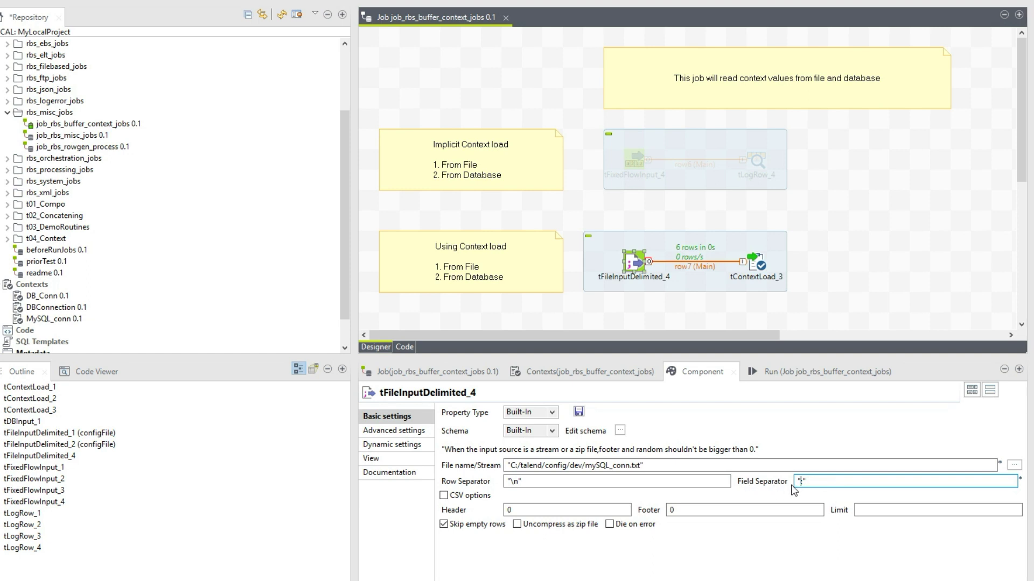
pyautogui.write(';')
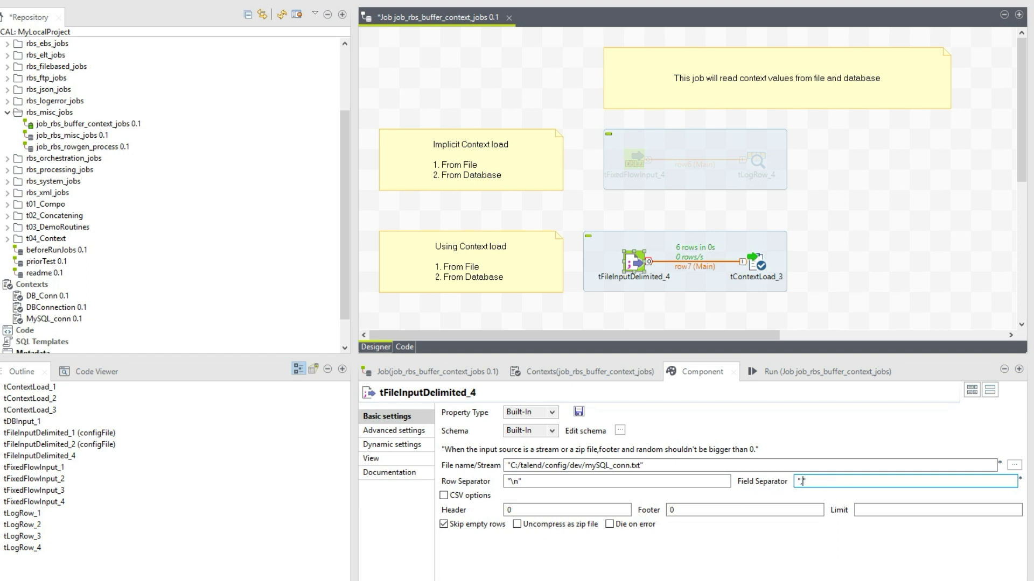
pyautogui.moveTo(806, 479); pyautogui.dragTo(799, 479)
pyautogui.hotkey('ctrl', 's')
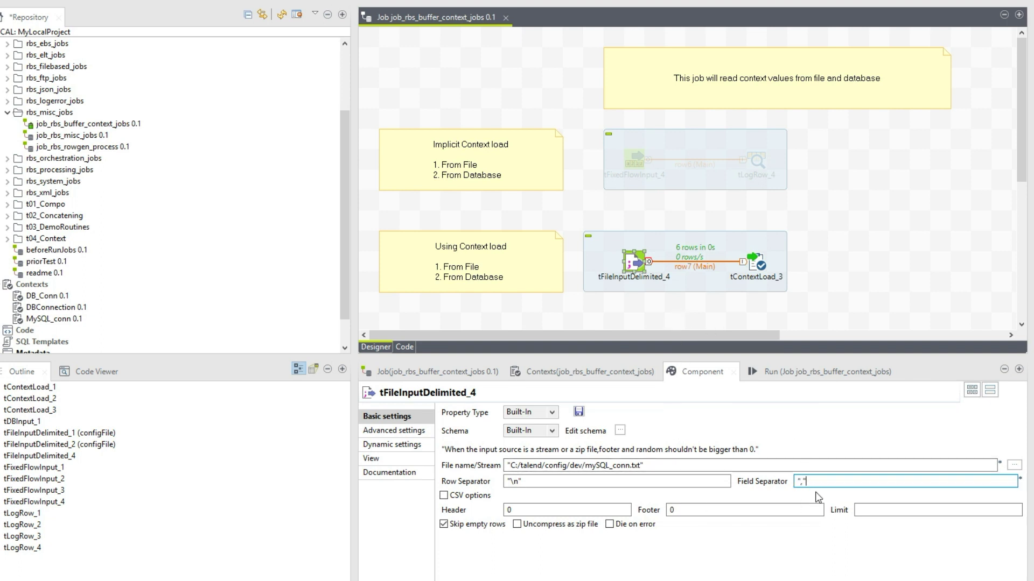
# Rerun the job and examine the keys and values that tContextLoad_3 sets in the run output.
pyautogui.click(786, 377)
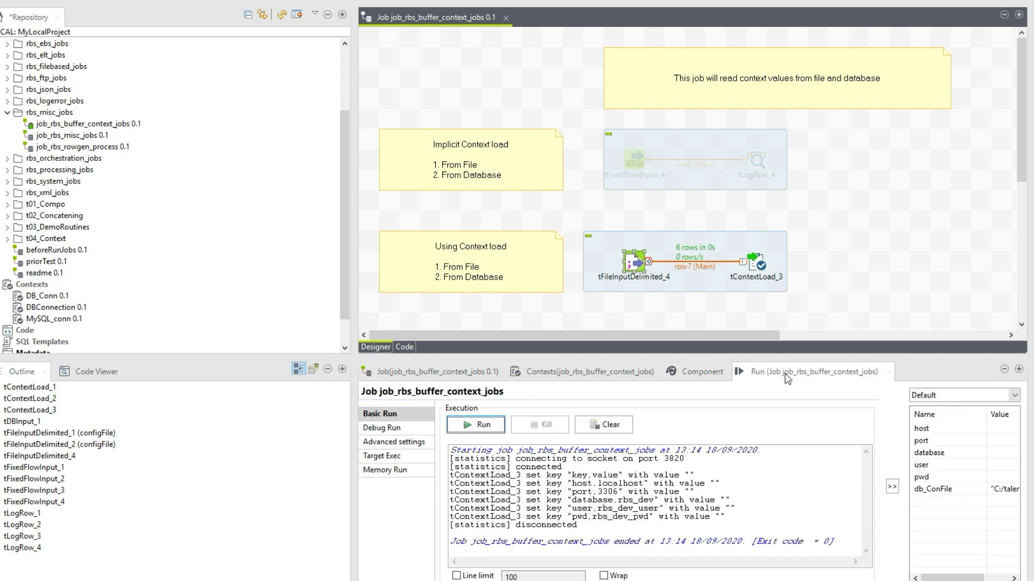
pyautogui.click(462, 425)
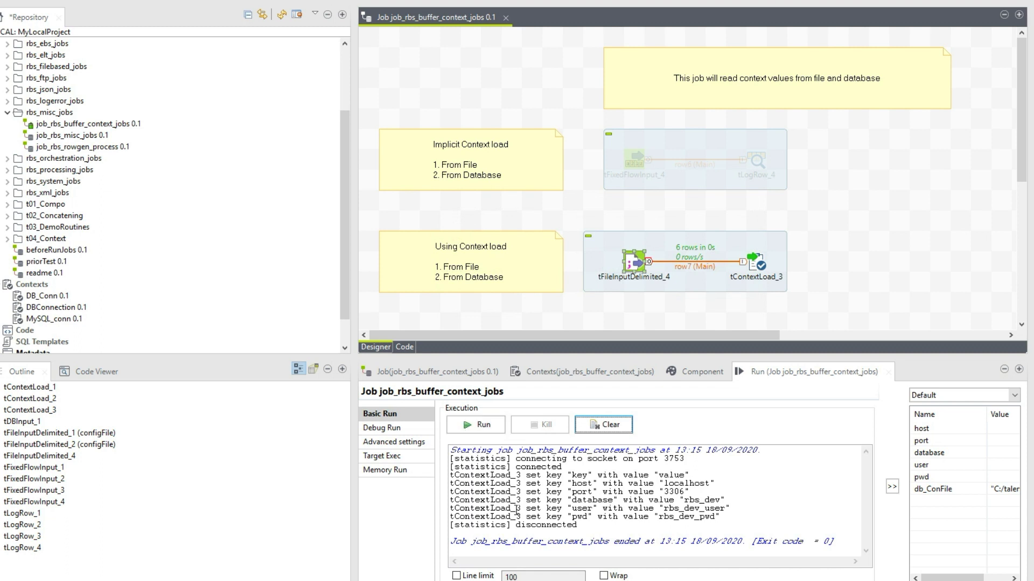
pyautogui.moveTo(576, 483); pyautogui.dragTo(581, 482)
pyautogui.moveTo(668, 483); pyautogui.dragTo(699, 483)
pyautogui.moveTo(582, 491); pyautogui.dragTo(581, 499)
pyautogui.click(690, 510)
# Check the url and param rows of the job_detail table in MySQL Workbench and return to the Talend job.
pyautogui.moveTo(280, 580)
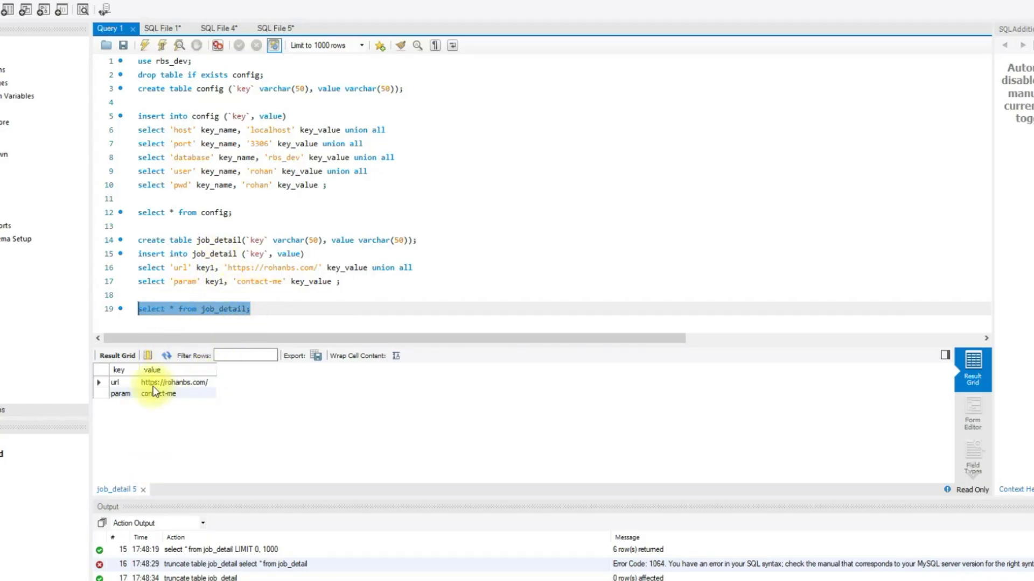
pyautogui.click(128, 383)
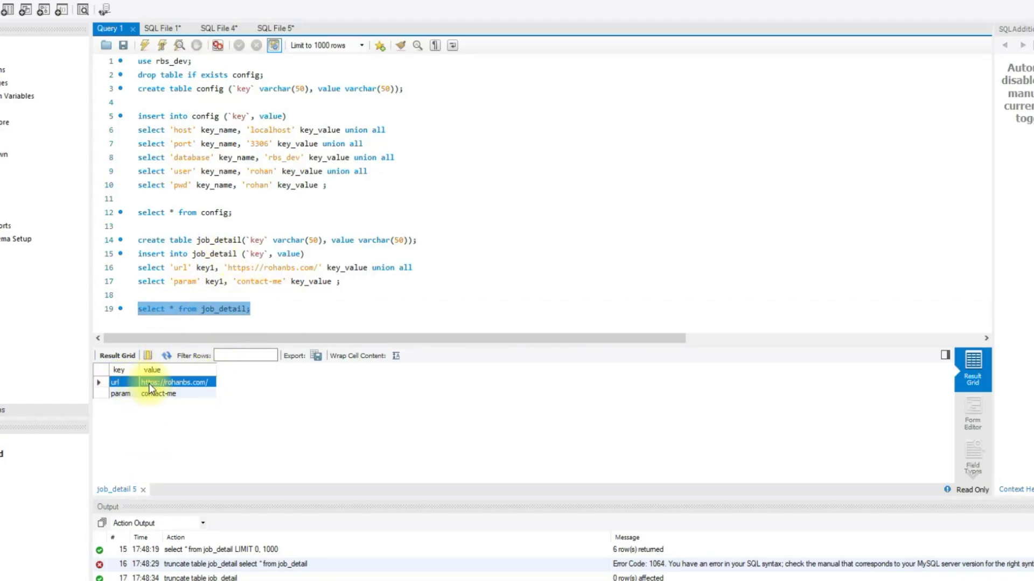
pyautogui.click(131, 395)
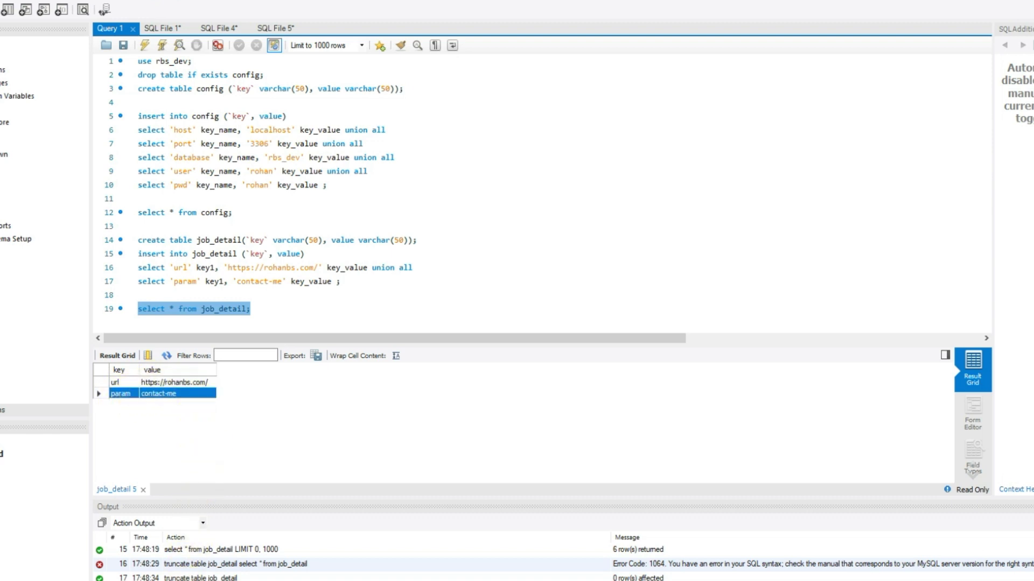
pyautogui.click(145, 557)
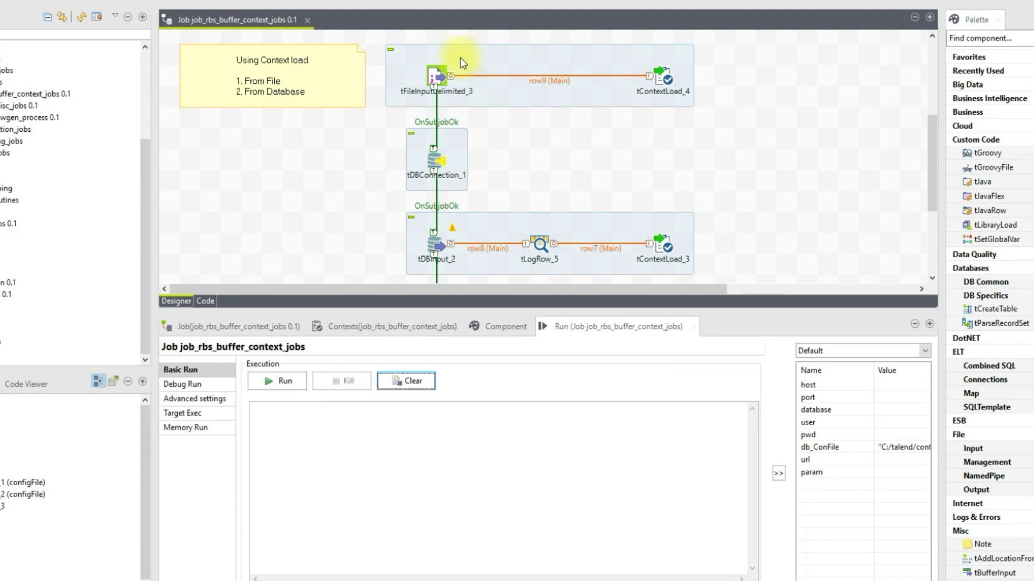
# Review the file path of tFileInputDelimited_3 and the context-based MySQL connection parameters of tDBConnection_1.
pyautogui.doubleClick(436, 78)
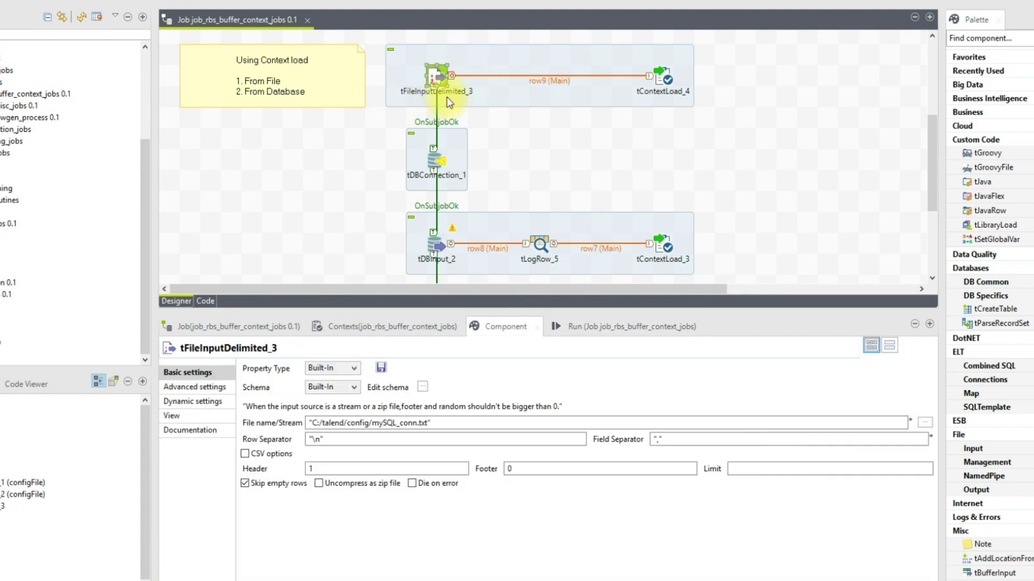
pyautogui.moveTo(445, 423); pyautogui.dragTo(306, 430)
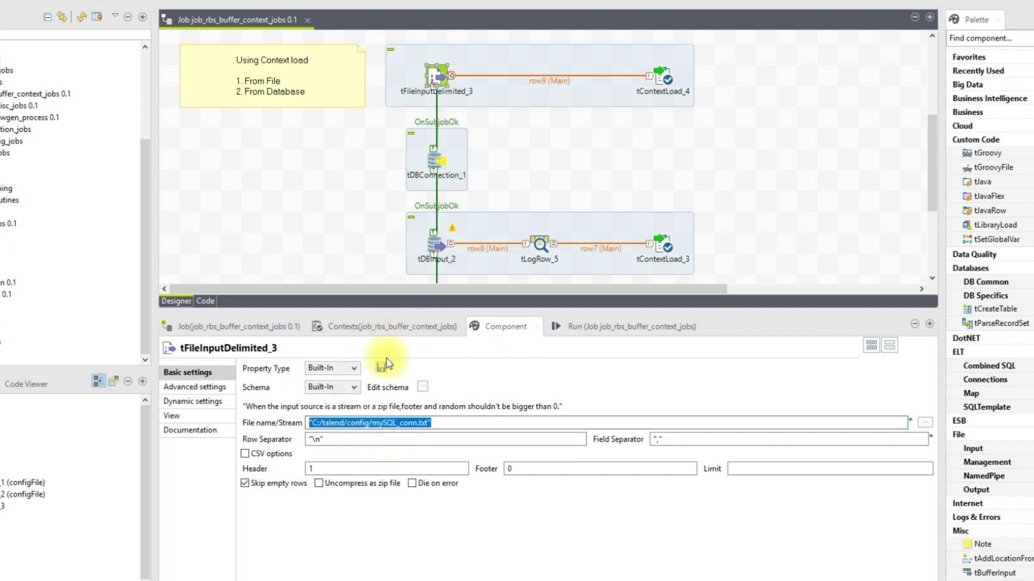
pyautogui.click(432, 164)
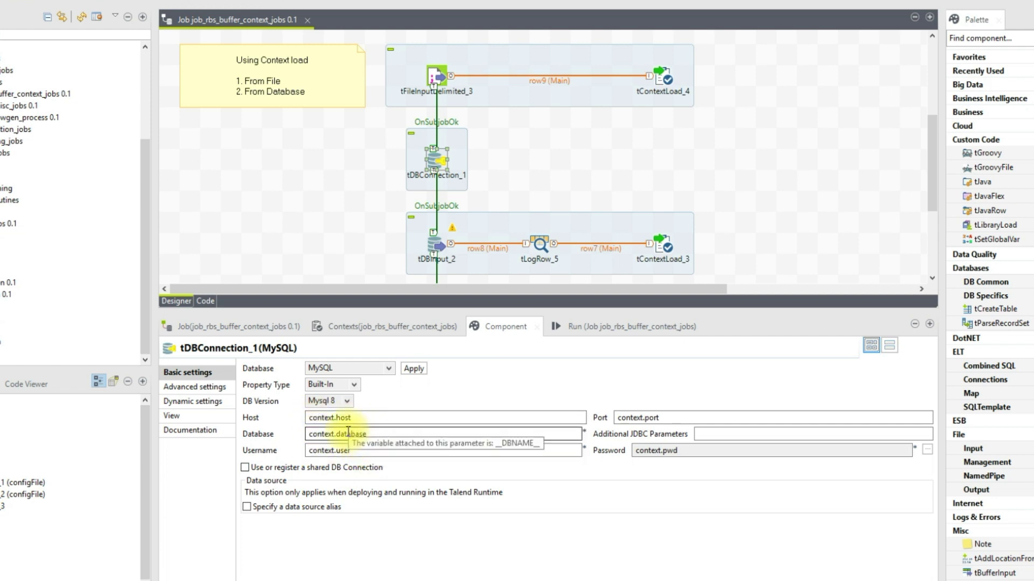
pyautogui.click(435, 76)
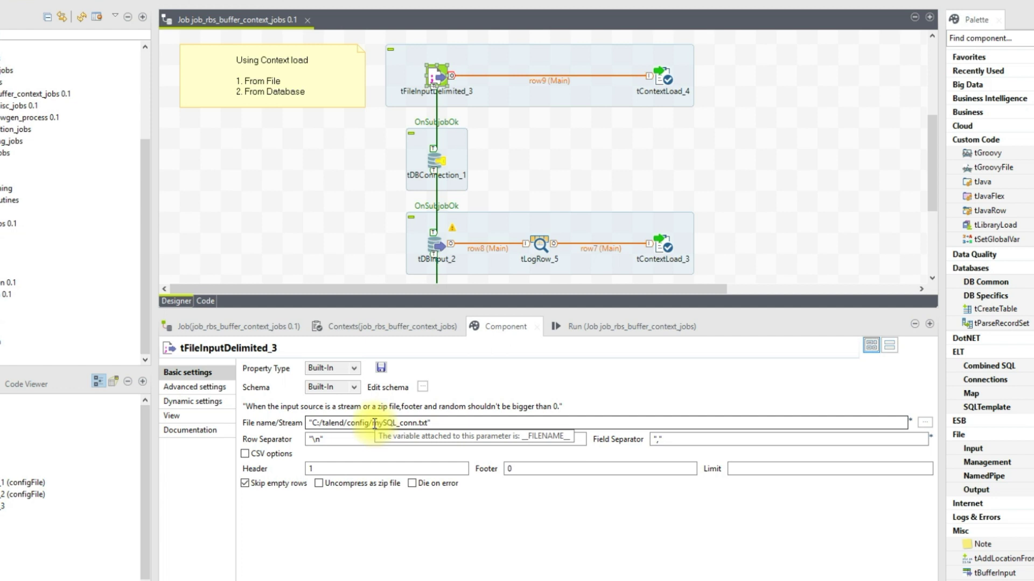
pyautogui.click(435, 159)
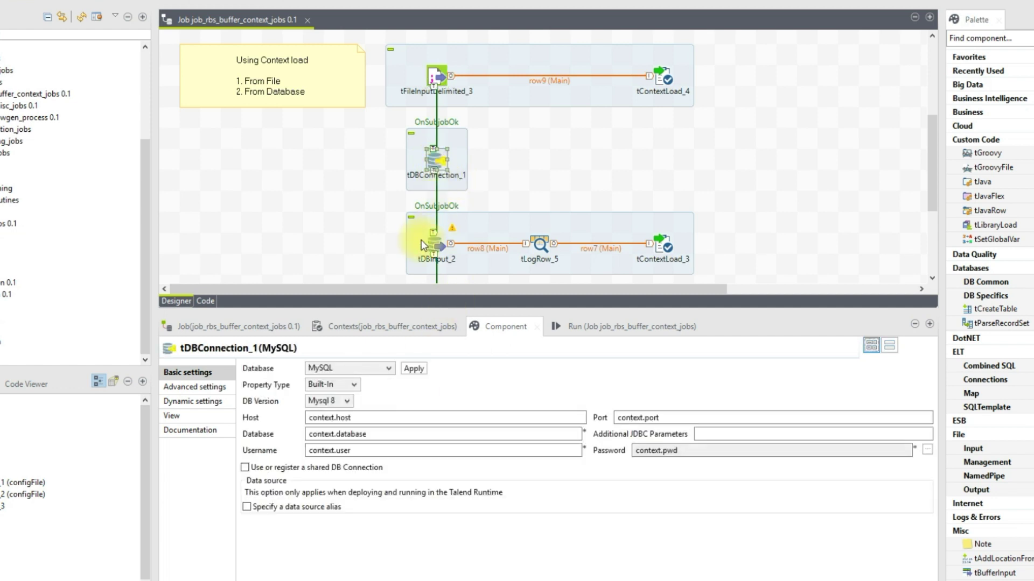
# Examine the job_detail query in tDBInput_2 and the basic settings of the tContextLoad_3 component it feeds.
pyautogui.click(436, 241)
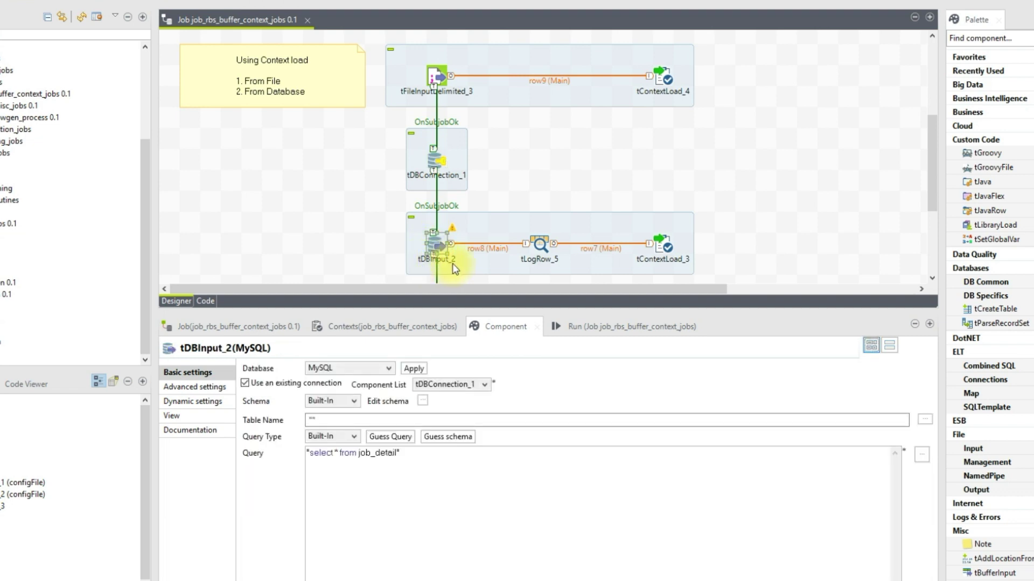
pyautogui.moveTo(397, 454); pyautogui.dragTo(358, 451)
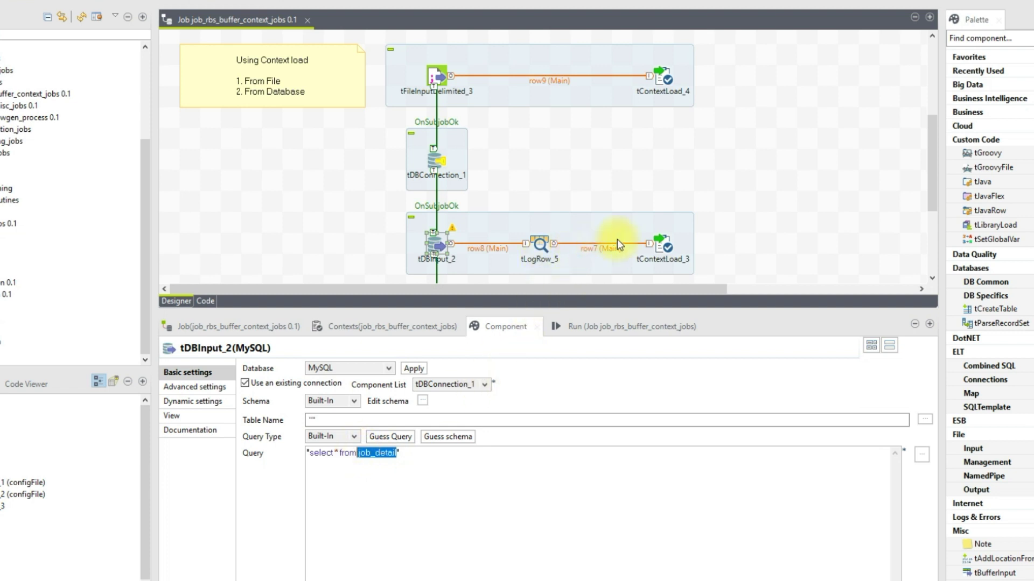
pyautogui.click(660, 246)
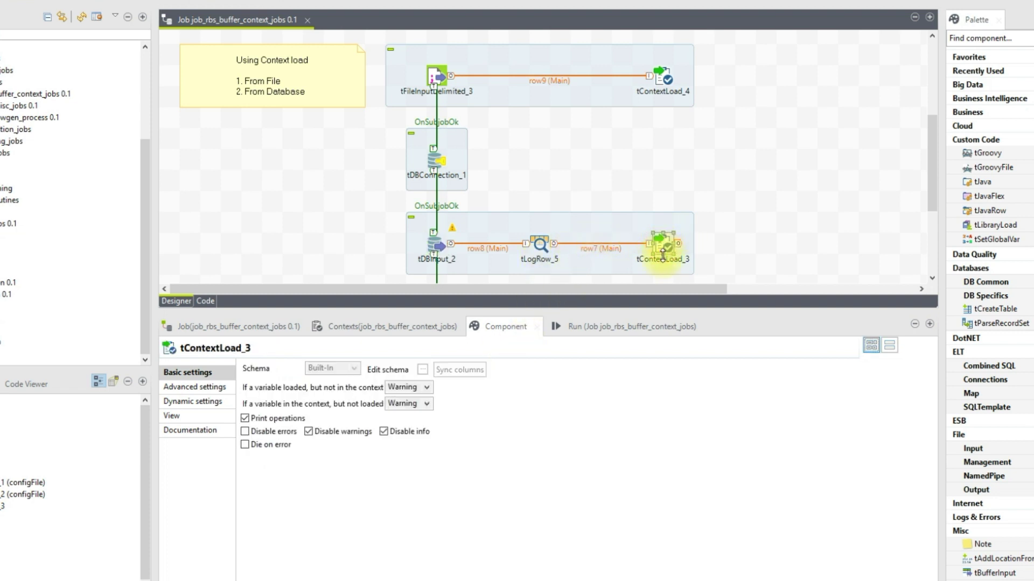
# Compare the job's url and param context variables with the keys of the job_detail table in MySQL Workbench.
pyautogui.click(371, 325)
pyautogui.click(215, 475)
pyautogui.write('url')
pyautogui.click(216, 488)
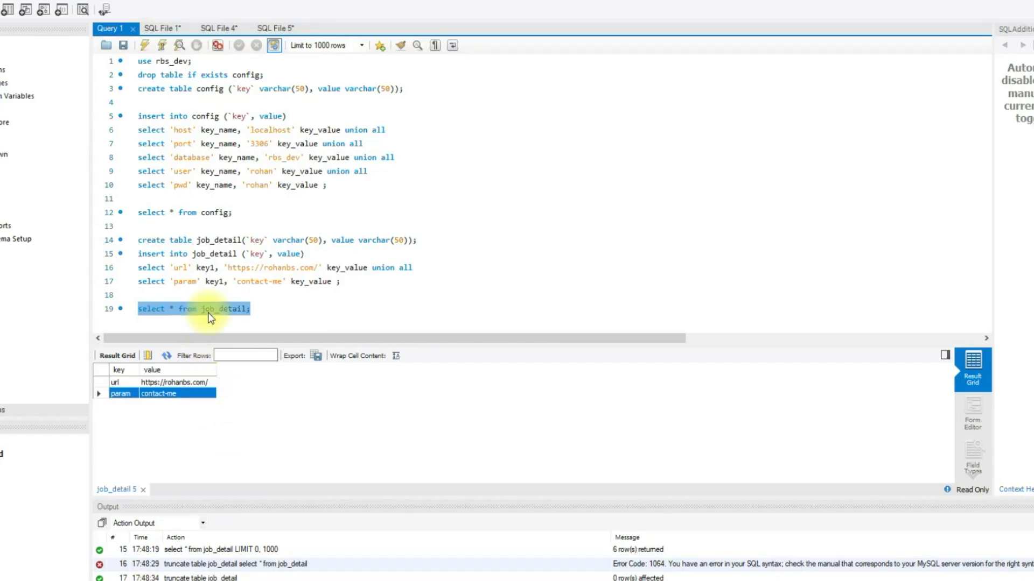
pyautogui.click(121, 393)
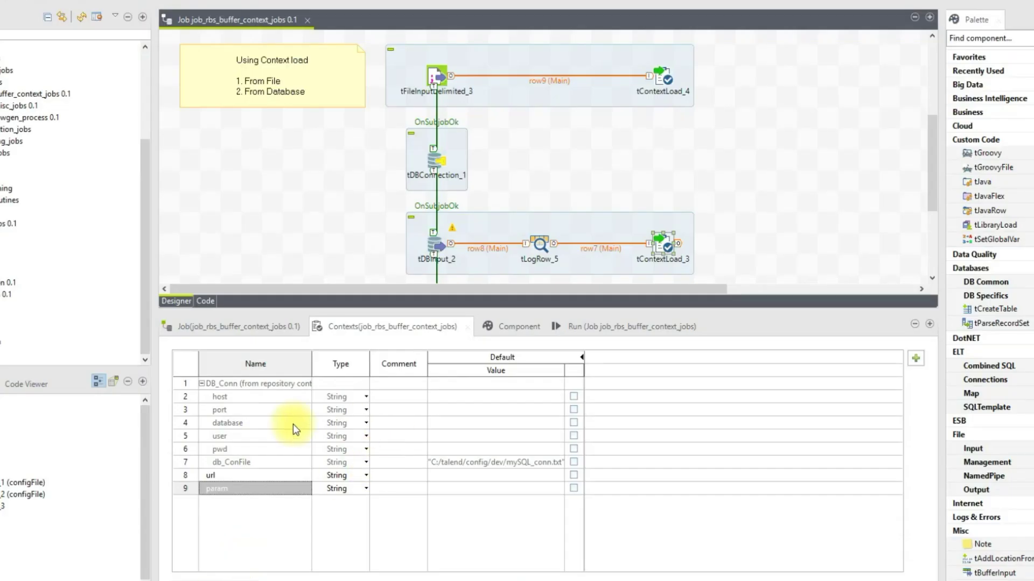
pyautogui.click(233, 489)
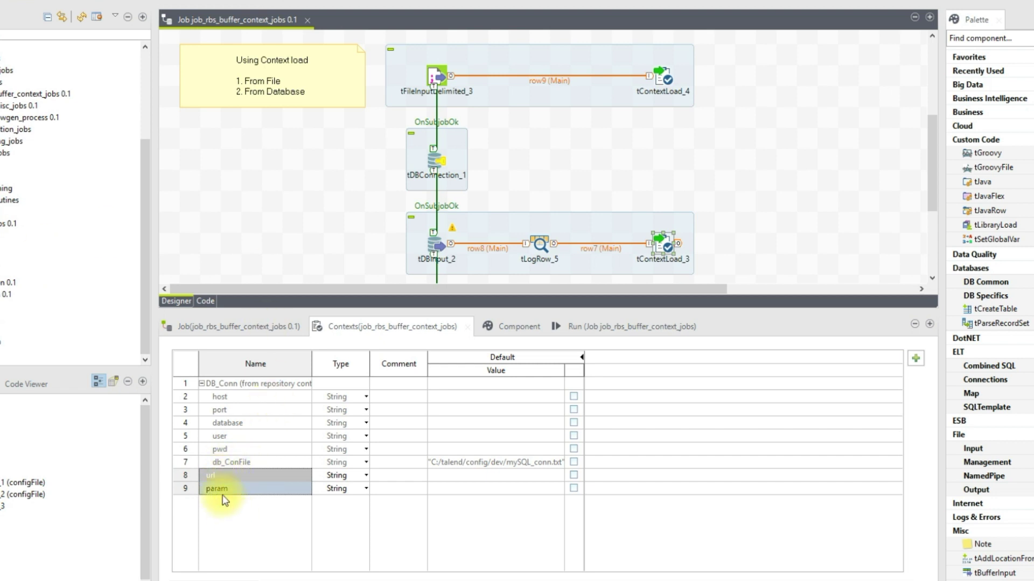
pyautogui.click(267, 491)
# Review the tContextLoad_3 settings and the tJava_1 code that prints the url and param context values.
pyautogui.doubleClick(668, 247)
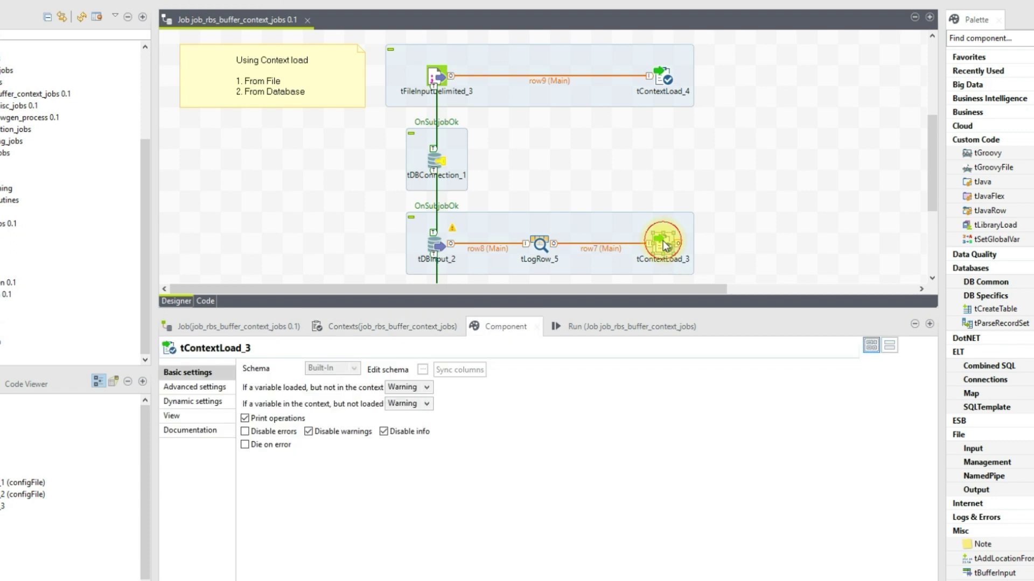
pyautogui.scroll(-3, 544, 242)
pyautogui.click(435, 257)
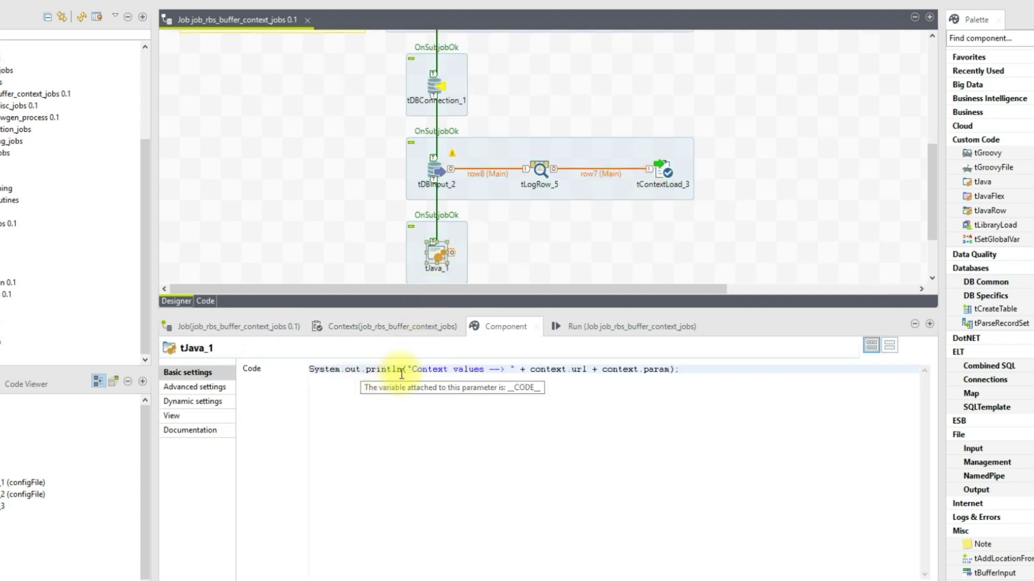
# Examine the url and param print statement in tJava_1 and recheck the tDBInput_2 query and tContextLoad_3 settings.
pyautogui.moveTo(313, 371); pyautogui.dragTo(485, 370)
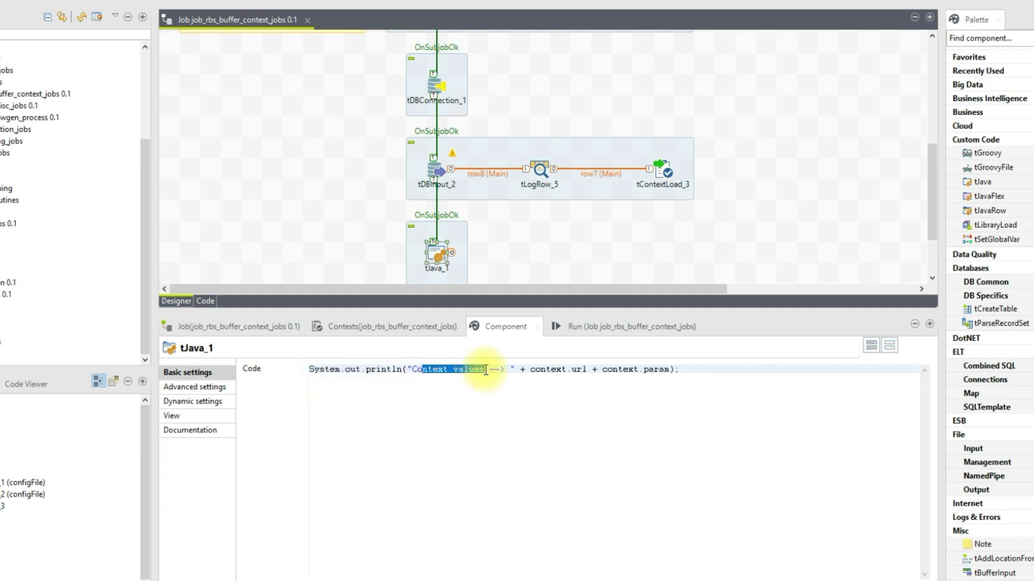
pyautogui.moveTo(586, 370); pyautogui.dragTo(539, 372)
pyautogui.moveTo(623, 370); pyautogui.dragTo(665, 371)
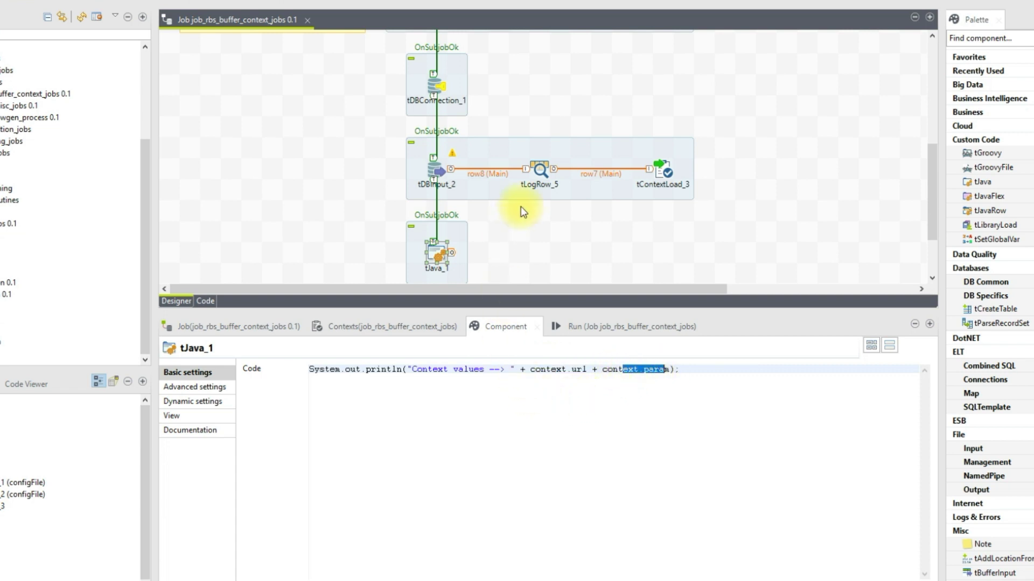
pyautogui.scroll(2, 521, 205)
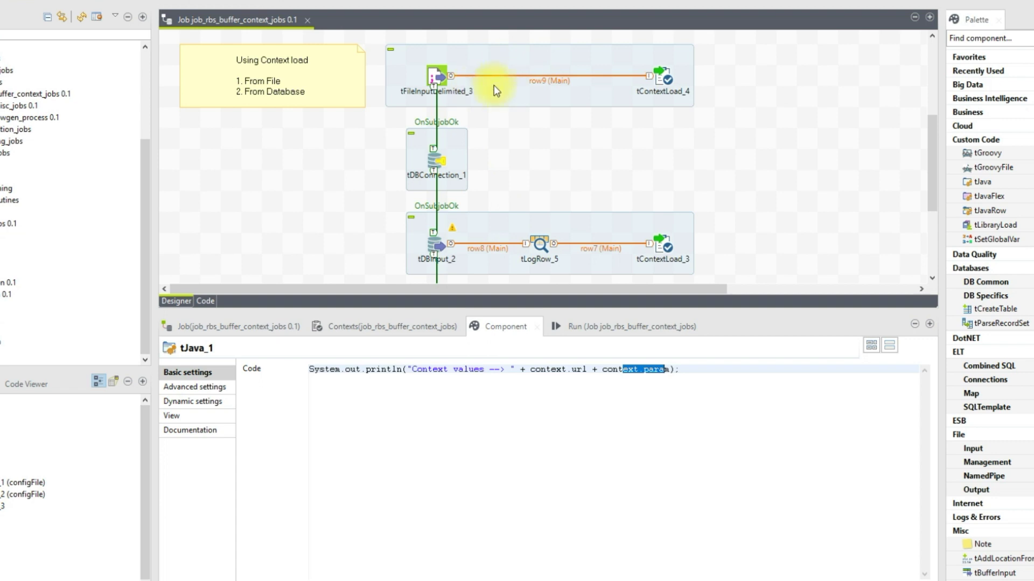
pyautogui.click(438, 157)
pyautogui.click(434, 243)
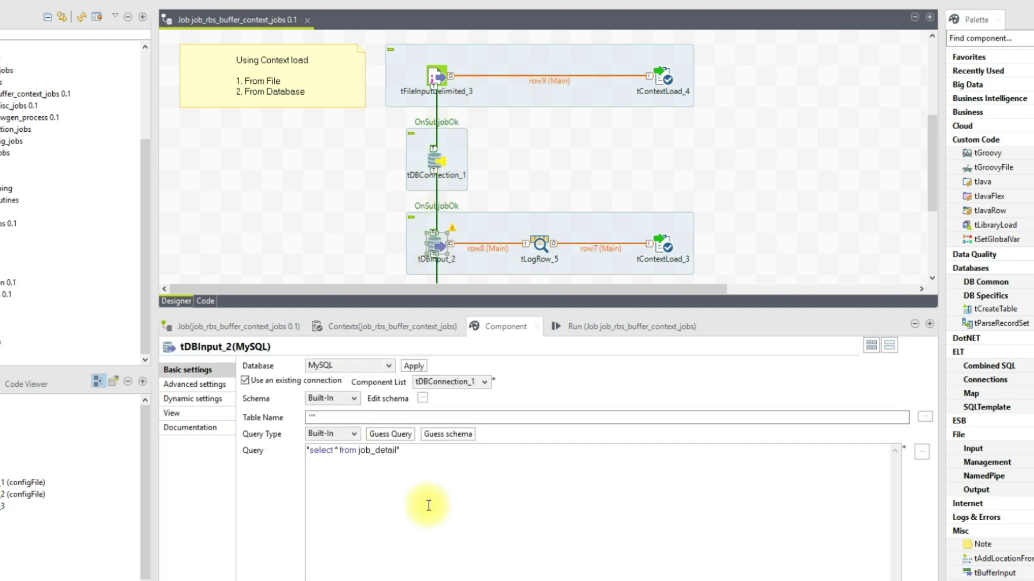
pyautogui.click(665, 244)
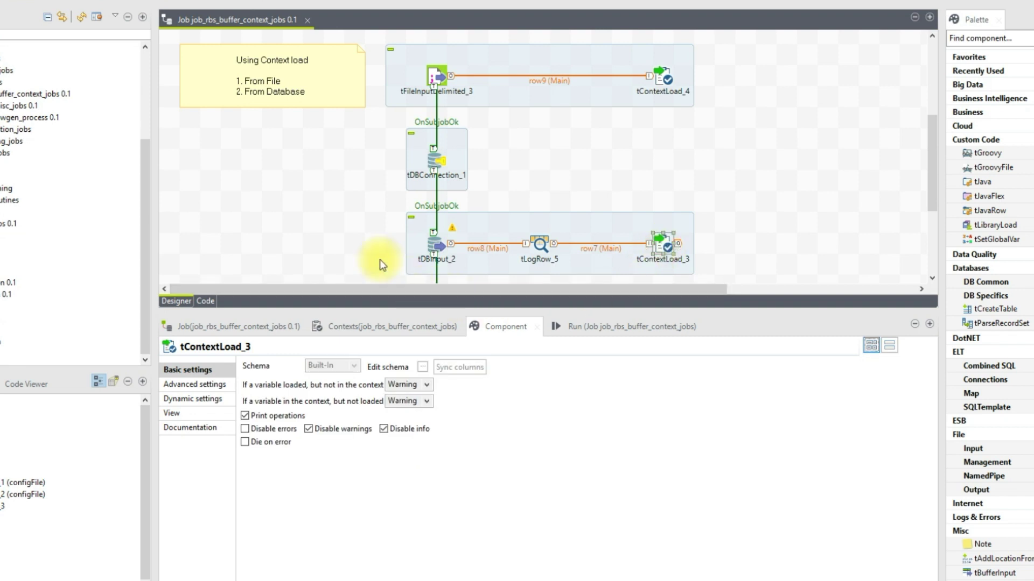
pyautogui.scroll(-3, 411, 281)
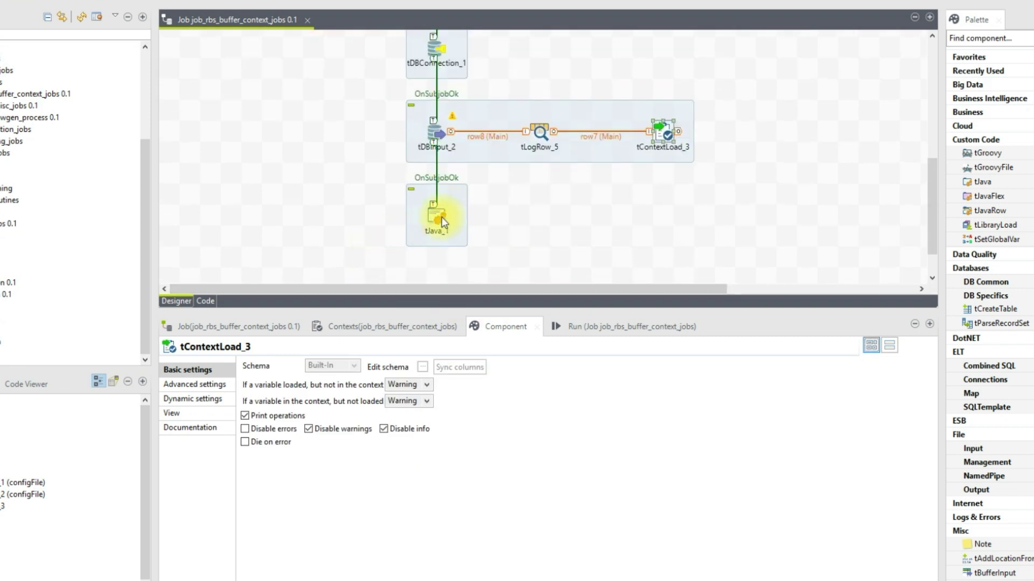
# Run job_rbs_buffer_context_jobs with the Default context and enlarge the execution output area.
pyautogui.click(441, 217)
pyautogui.click(593, 323)
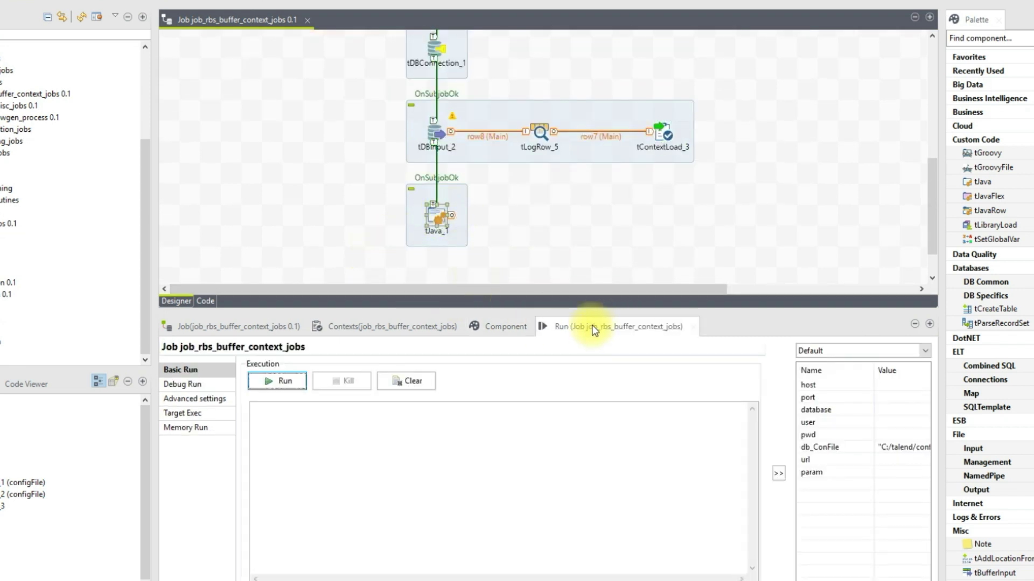
pyautogui.click(263, 384)
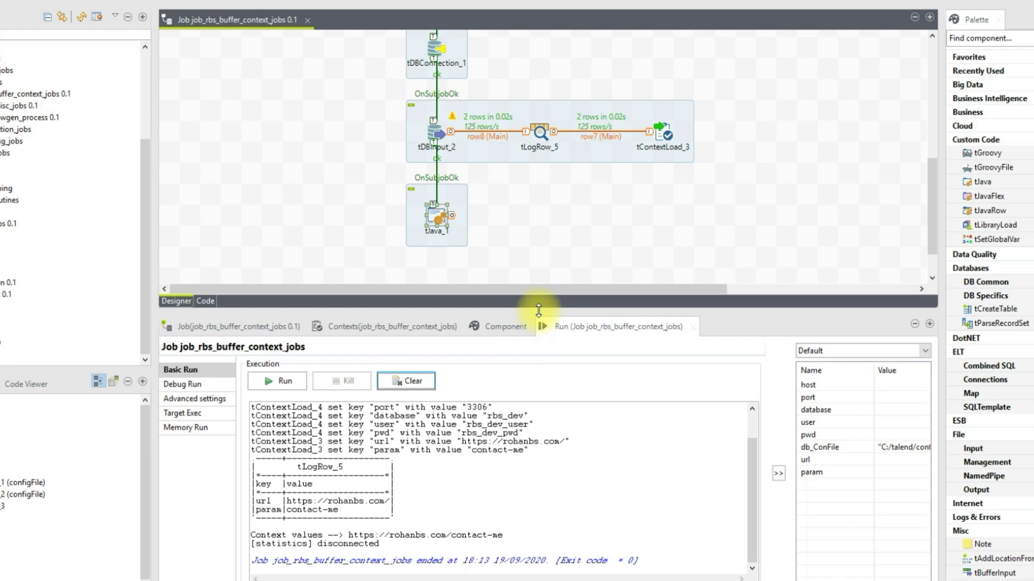
pyautogui.moveTo(538, 310); pyautogui.dragTo(536, 218)
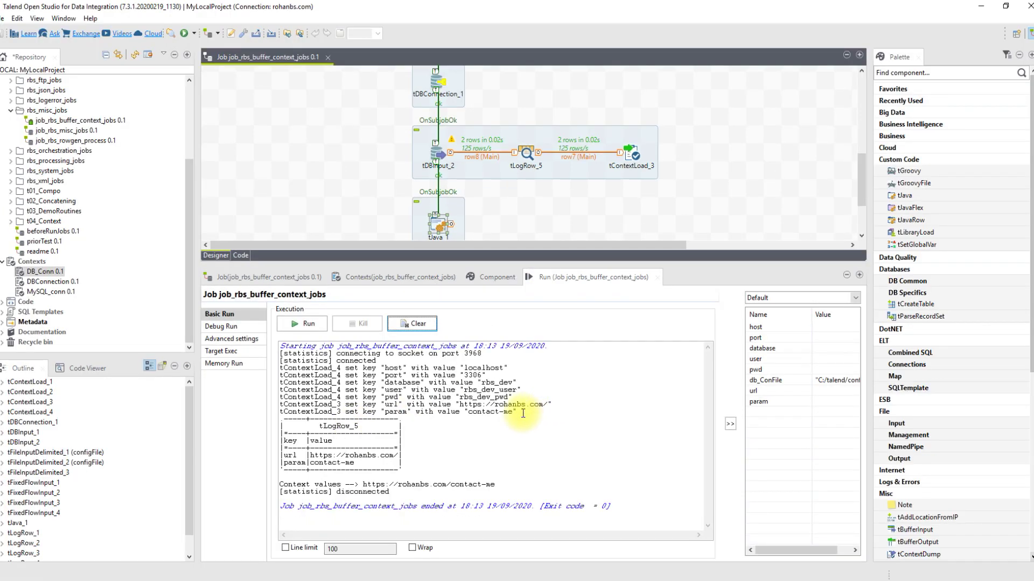
# Examine the log lines for the context keys set by tContextLoad_4 and tContextLoad_3, including the database user and password entries.
pyautogui.moveTo(523, 413); pyautogui.dragTo(280, 368)
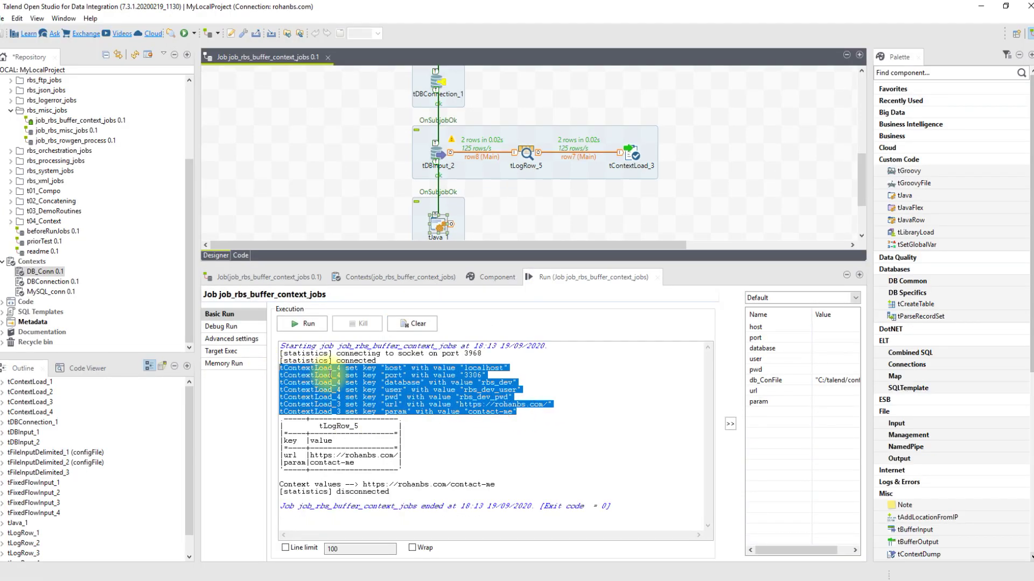
pyautogui.scroll(3, 681, 144)
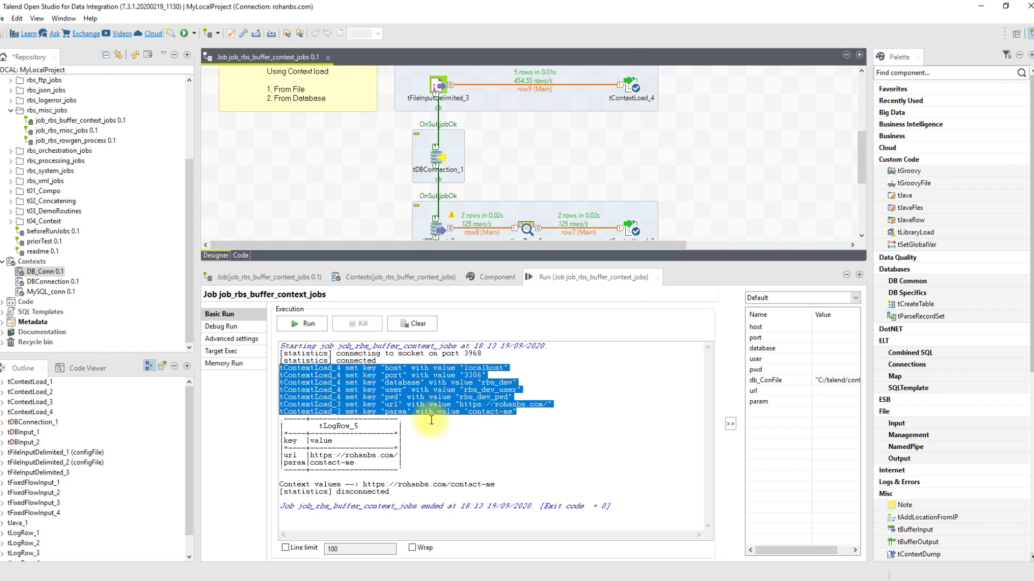
pyautogui.click(492, 377)
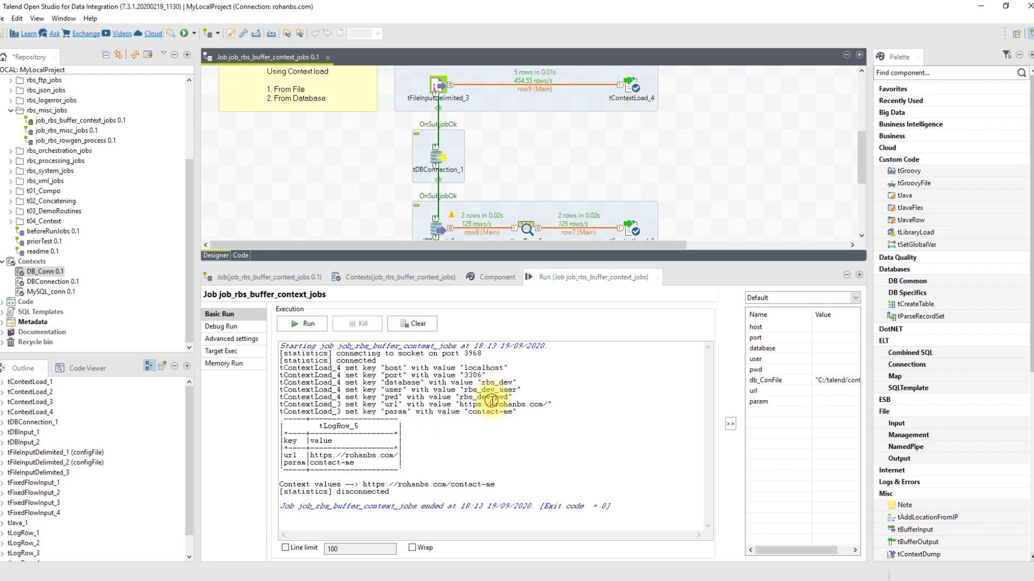
pyautogui.doubleClick(472, 389)
pyautogui.doubleClick(486, 397)
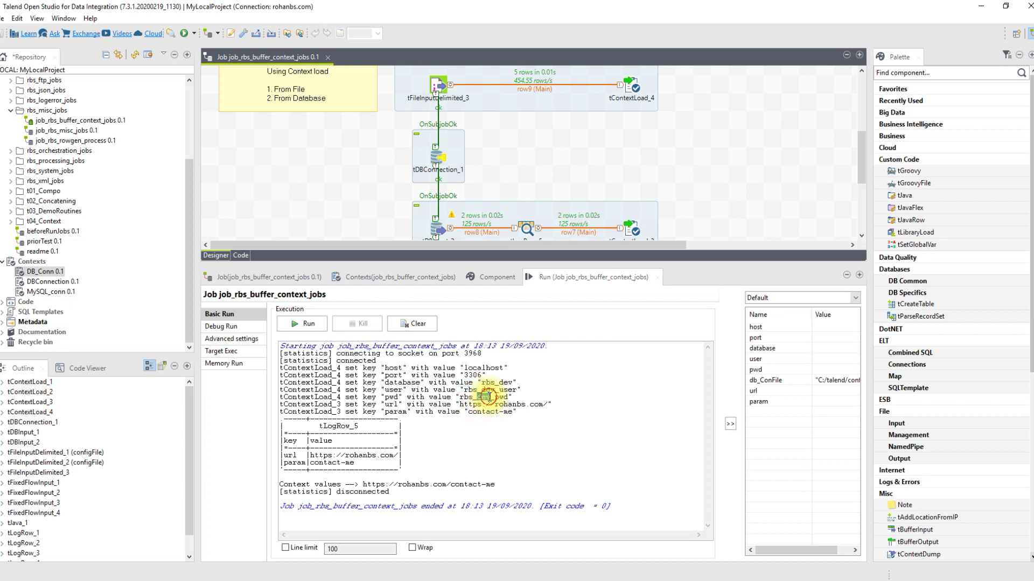
# Review the context-based parameters of tDBConnection_1, the job_detail query in tDBInput_2 and the tContextLoad_3 settings.
pyautogui.doubleClick(437, 162)
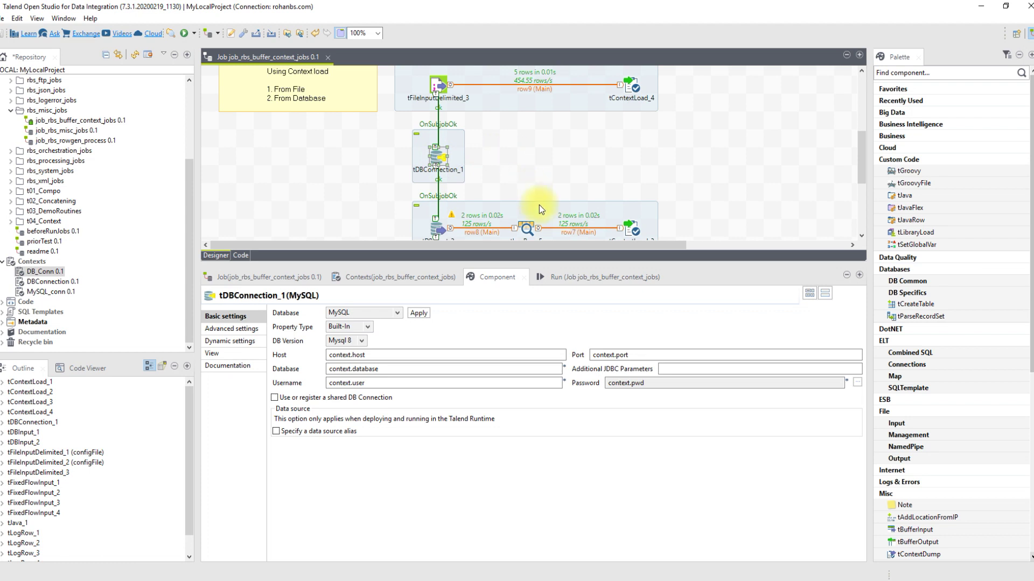
pyautogui.click(445, 232)
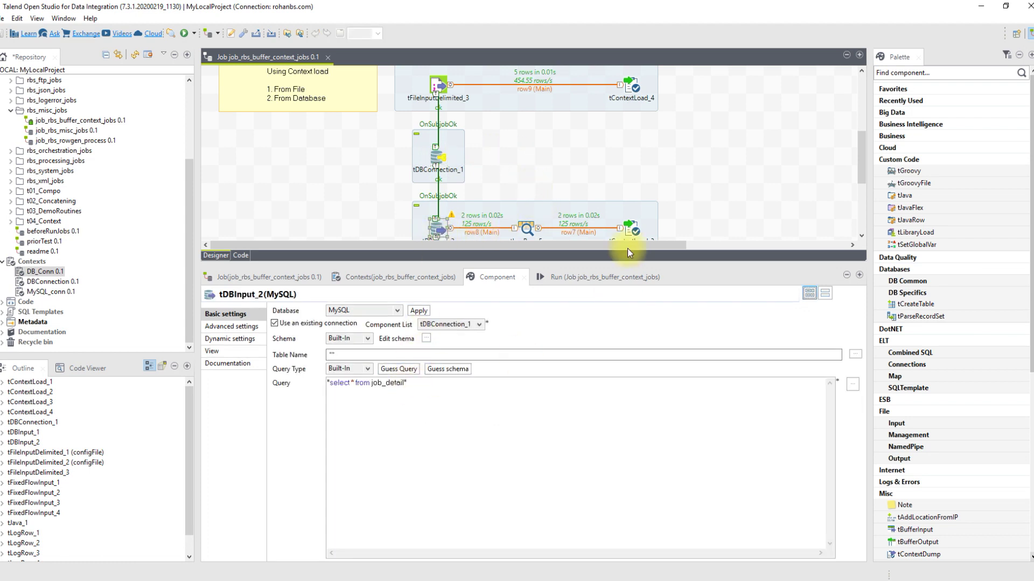
pyautogui.click(631, 229)
pyautogui.scroll(-2, 685, 205)
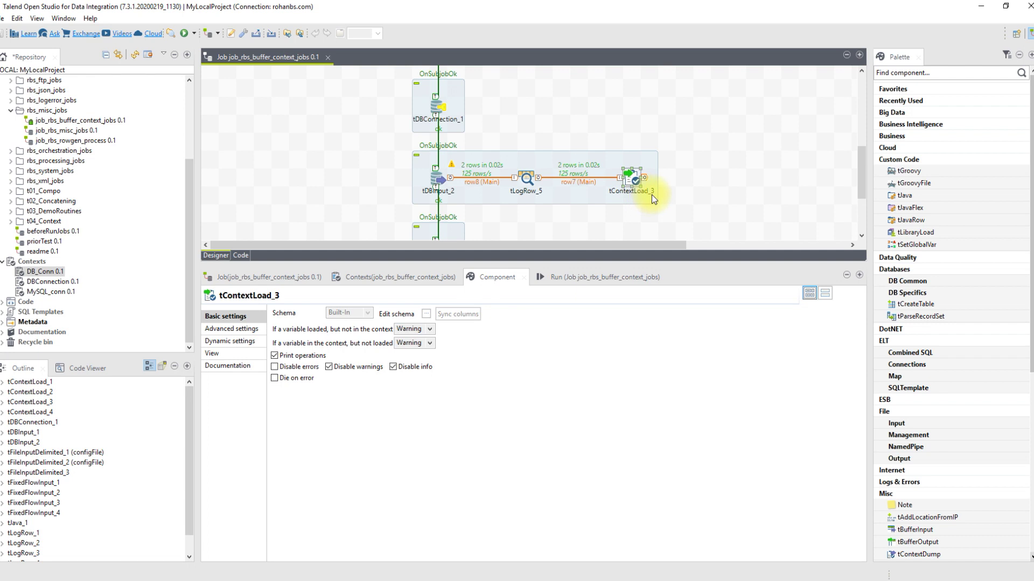
# Compare the url and param keys set by tContextLoad_3 with the tLogRow_5 table in the run output.
pyautogui.click(603, 275)
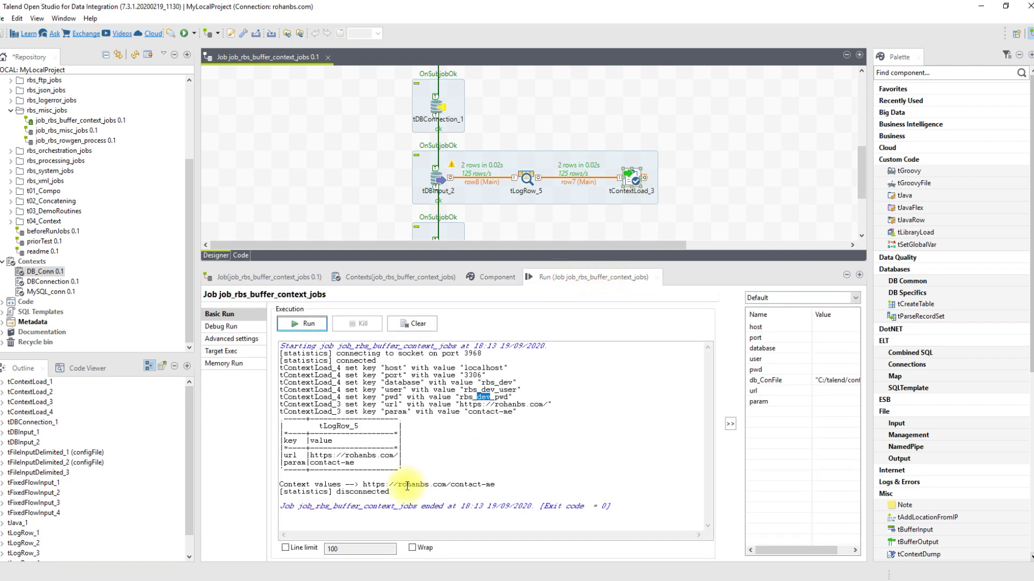
pyautogui.click(334, 406)
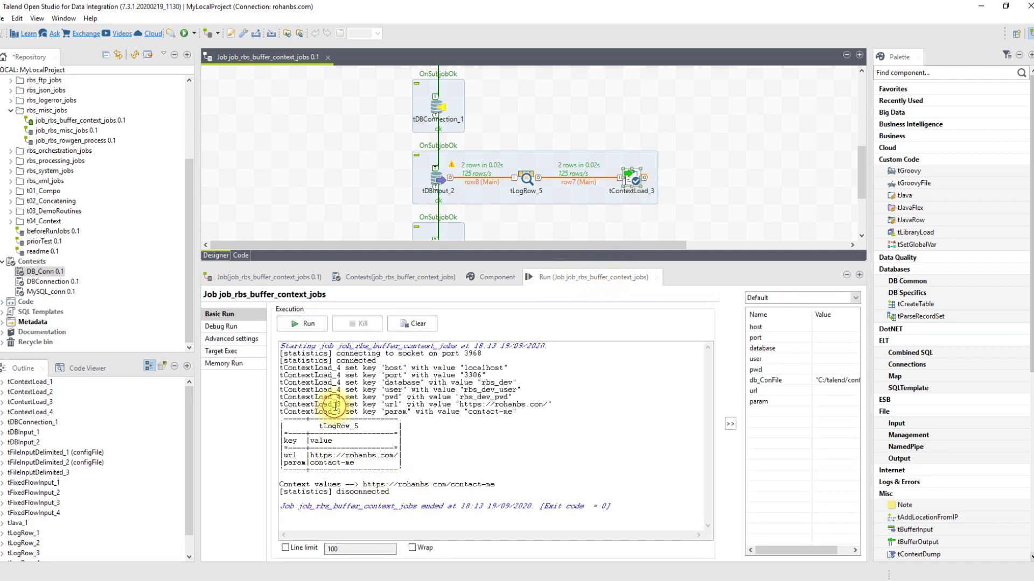
pyautogui.moveTo(335, 406); pyautogui.dragTo(341, 411)
pyautogui.click(451, 398)
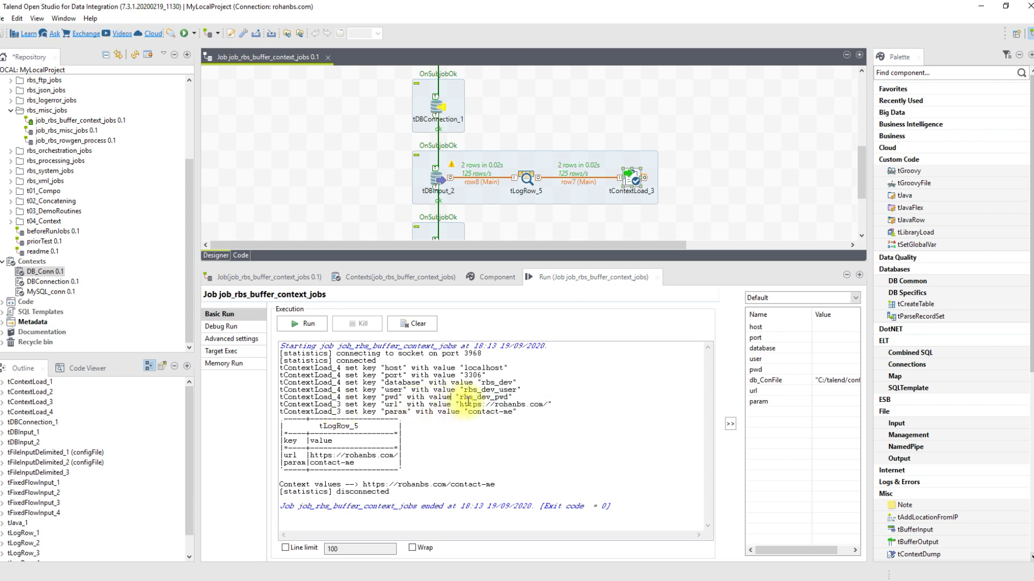
pyautogui.moveTo(503, 411); pyautogui.dragTo(476, 412)
pyautogui.moveTo(310, 456); pyautogui.dragTo(368, 463)
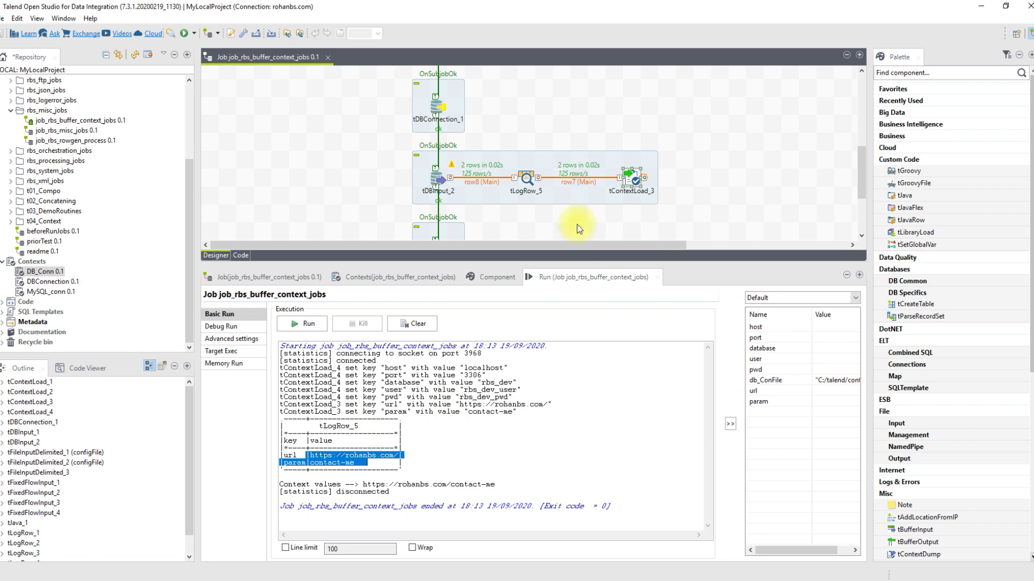
# Compare the context.url and context.param expression in tJava_1 with the "Context values" line in the run output.
pyautogui.scroll(-2, 571, 224)
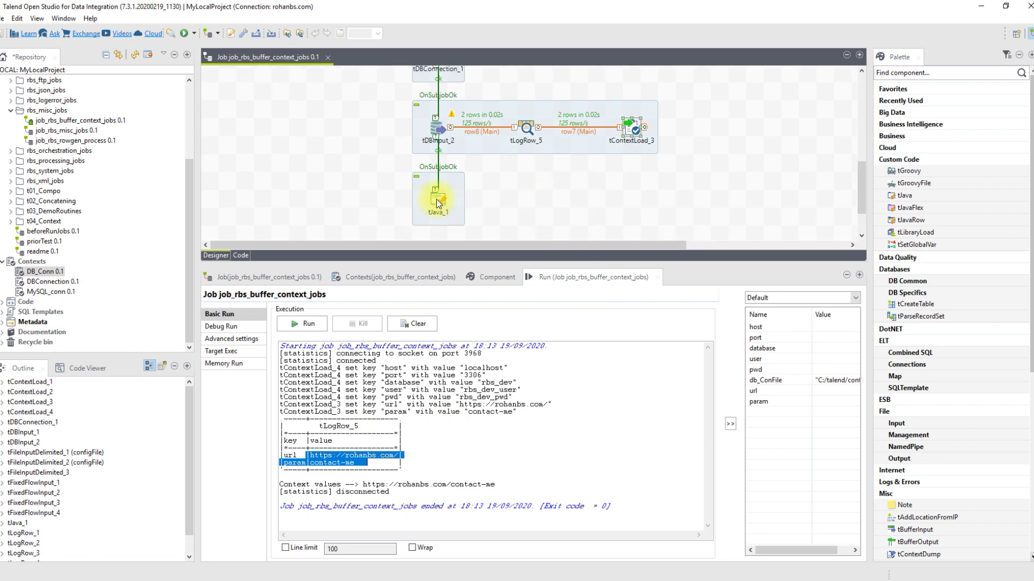
pyautogui.moveTo(362, 484); pyautogui.dragTo(404, 470)
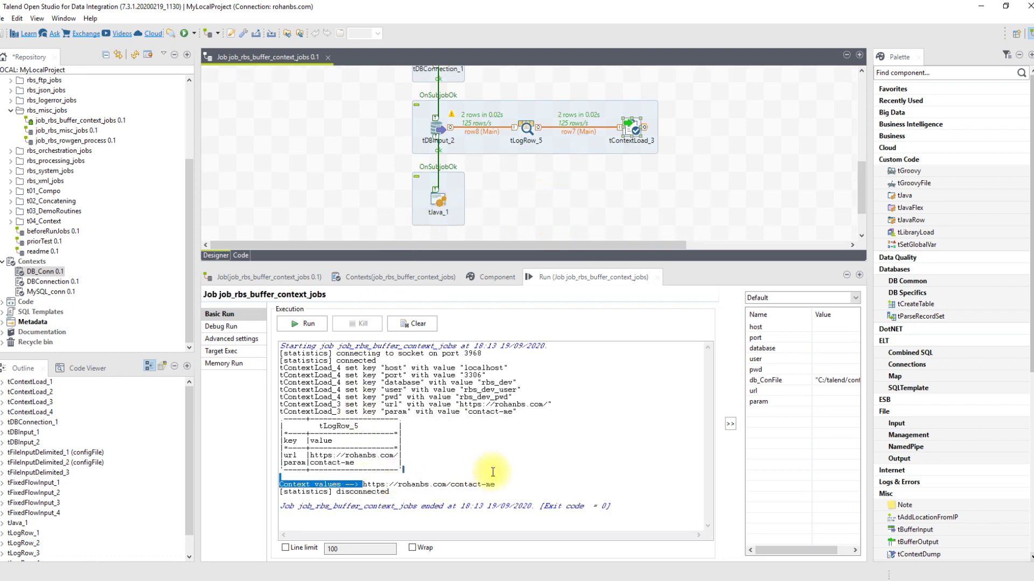
pyautogui.doubleClick(439, 202)
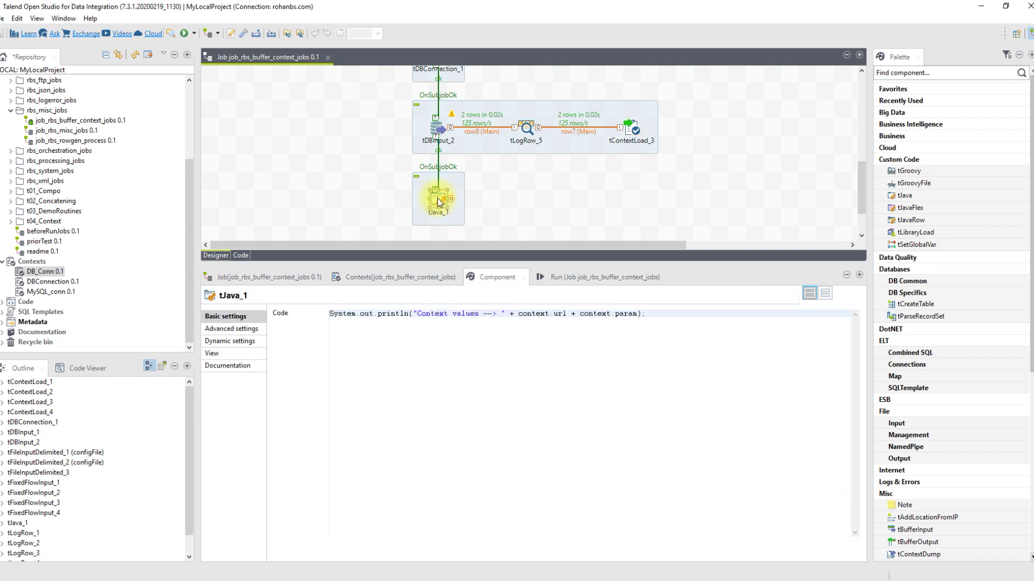
pyautogui.moveTo(420, 314); pyautogui.dragTo(479, 315)
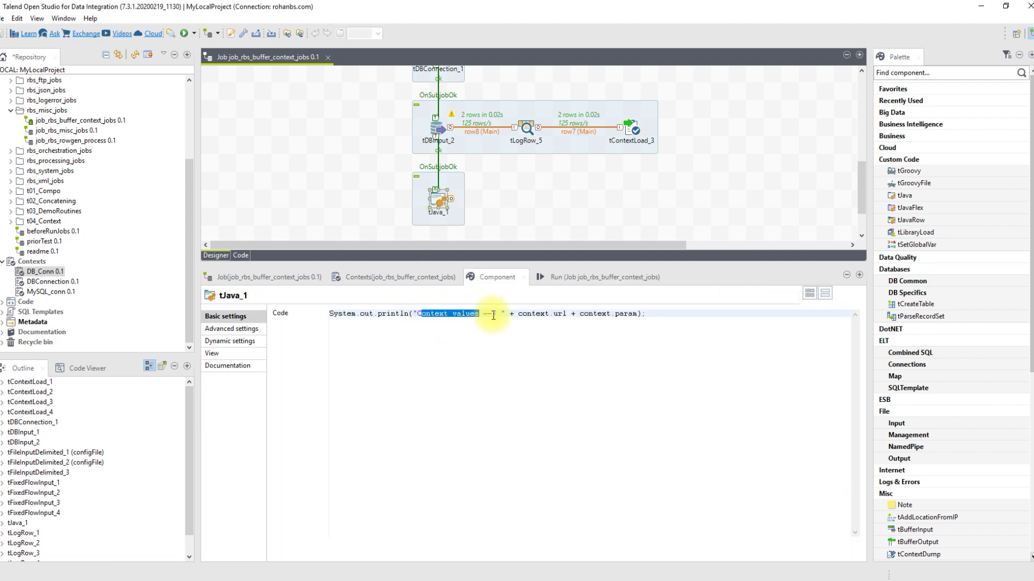
pyautogui.doubleClick(560, 314)
pyautogui.doubleClick(623, 313)
pyautogui.click(561, 277)
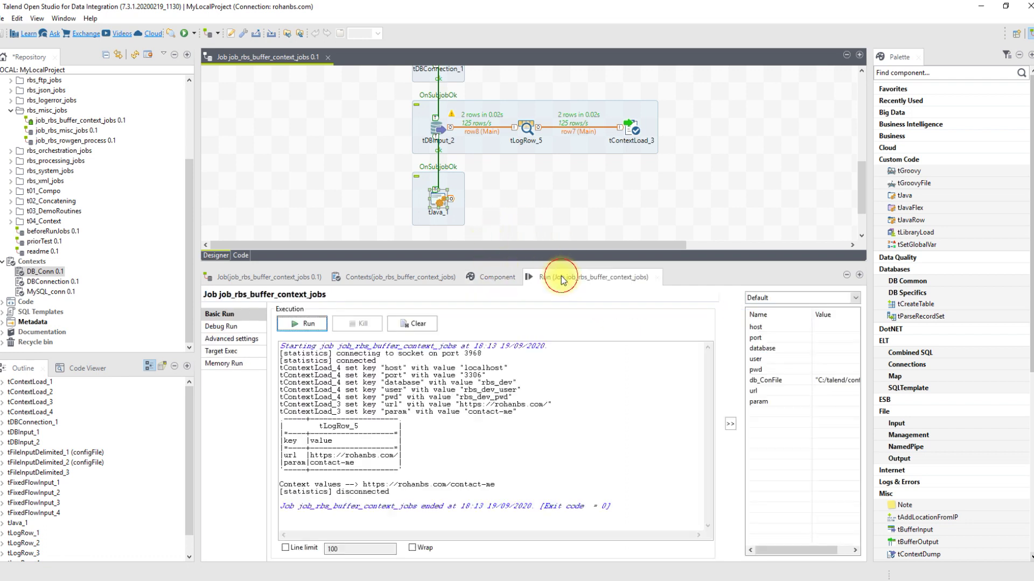
pyautogui.moveTo(362, 483); pyautogui.dragTo(495, 484)
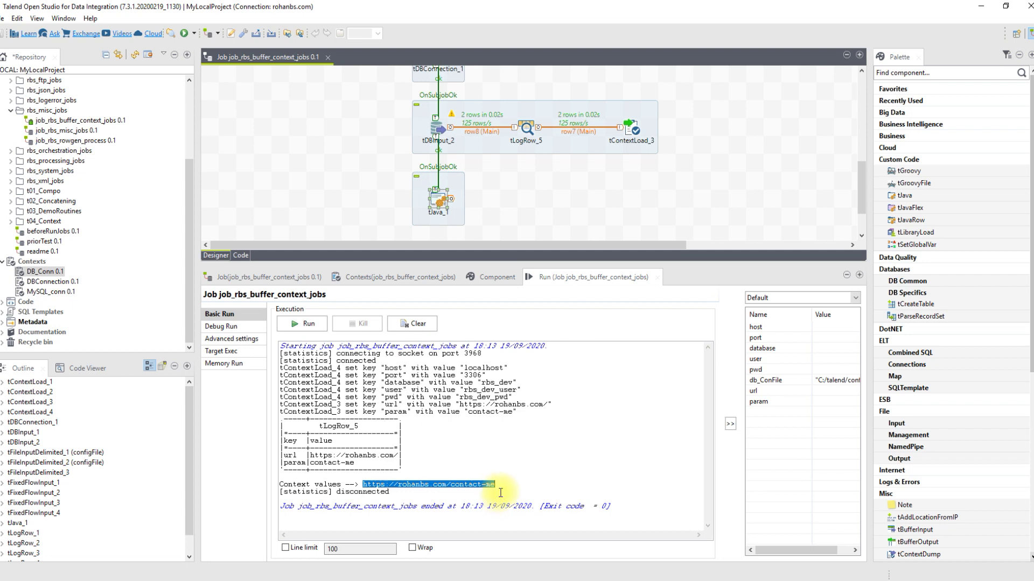
pyautogui.scroll(5, 354, 175)
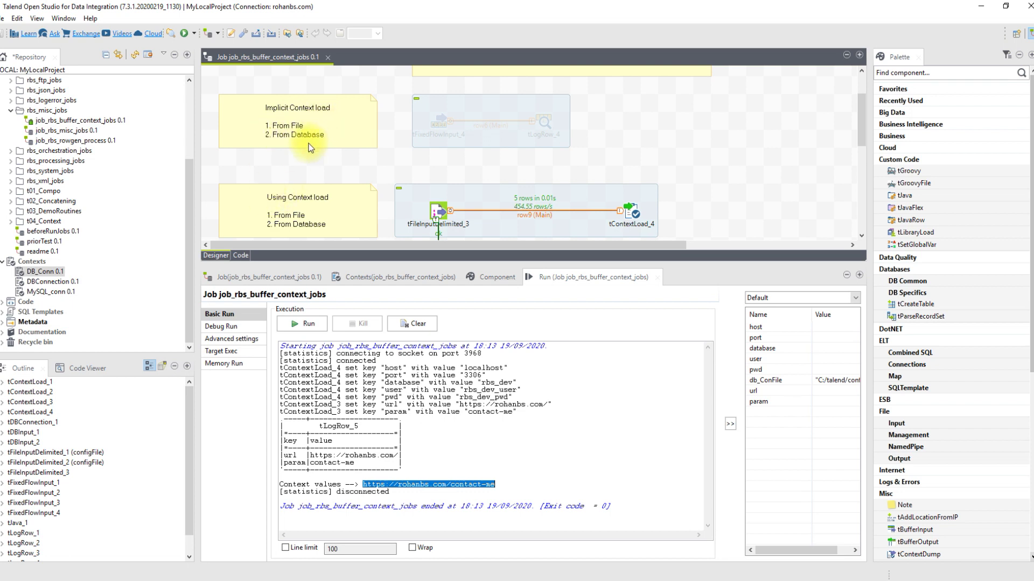
pyautogui.scroll(-2, 230, 188)
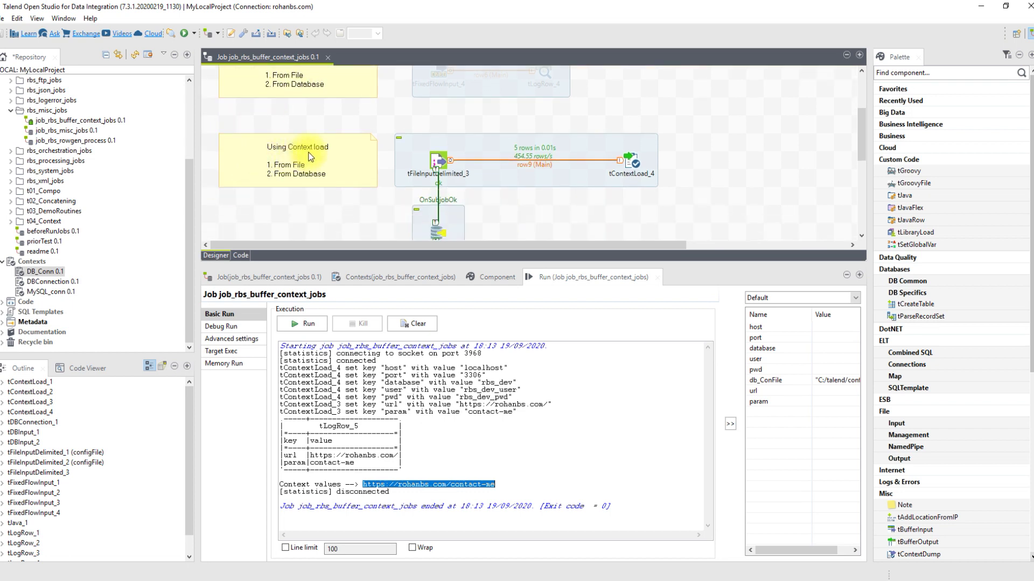